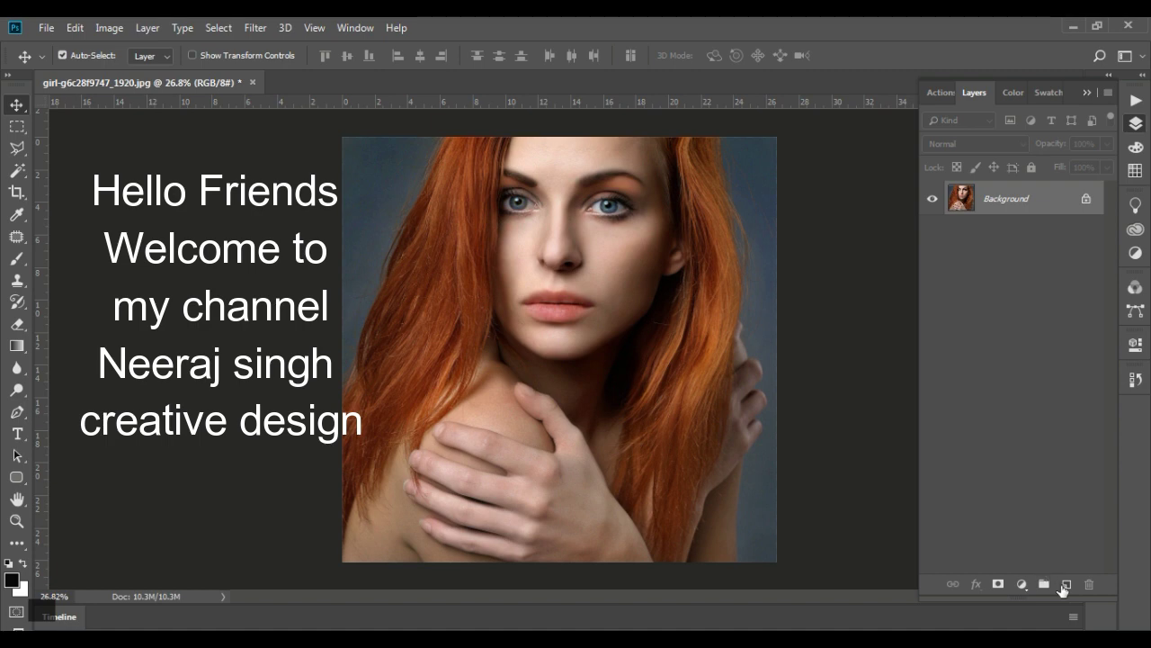
Add an empty Layer 1, then delete it again.
left_click(1066, 586)
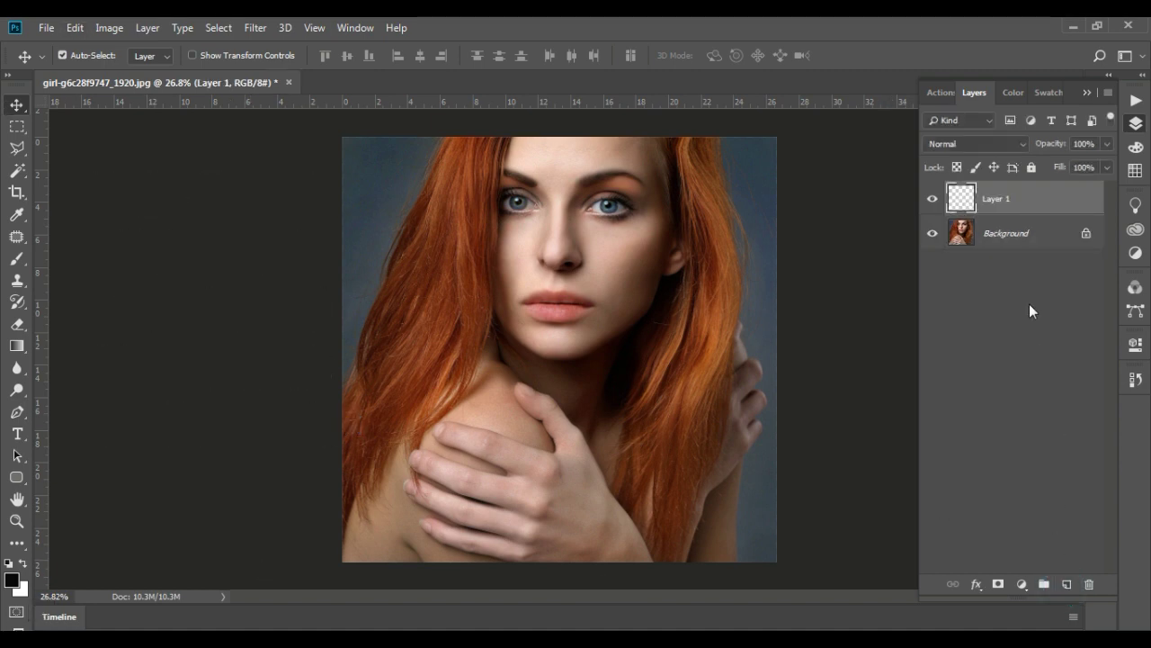
left_click(1089, 585)
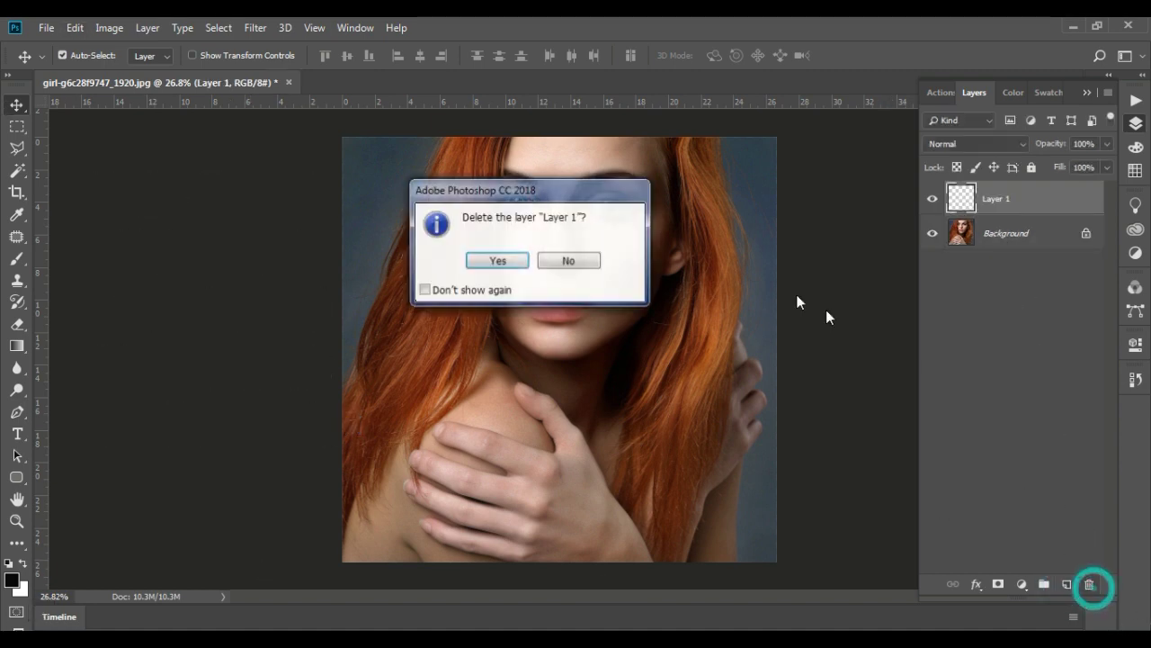
left_click(504, 260)
Duplicate the Background layer and zoom in on the lips.
left_click_drag(1015, 199, 1067, 583)
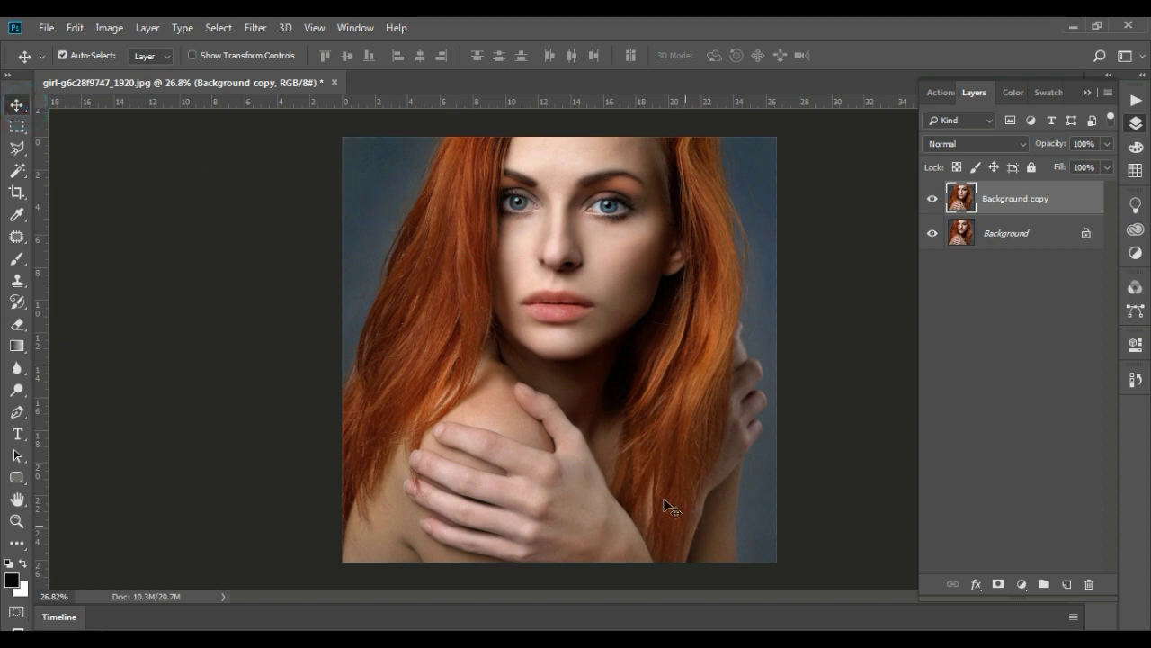
scroll(560, 306, "up", 2)
scroll(560, 307, "up", 3)
scroll(581, 273, "up", 3)
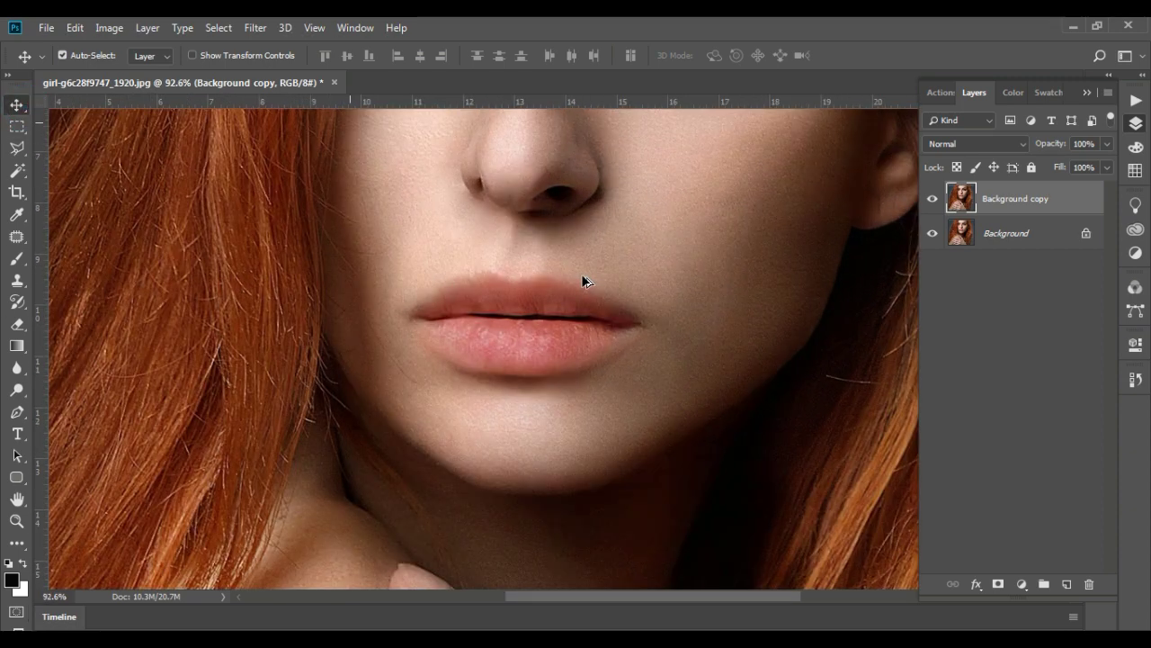
scroll(581, 273, "up", 2)
scroll(581, 273, "up", 1)
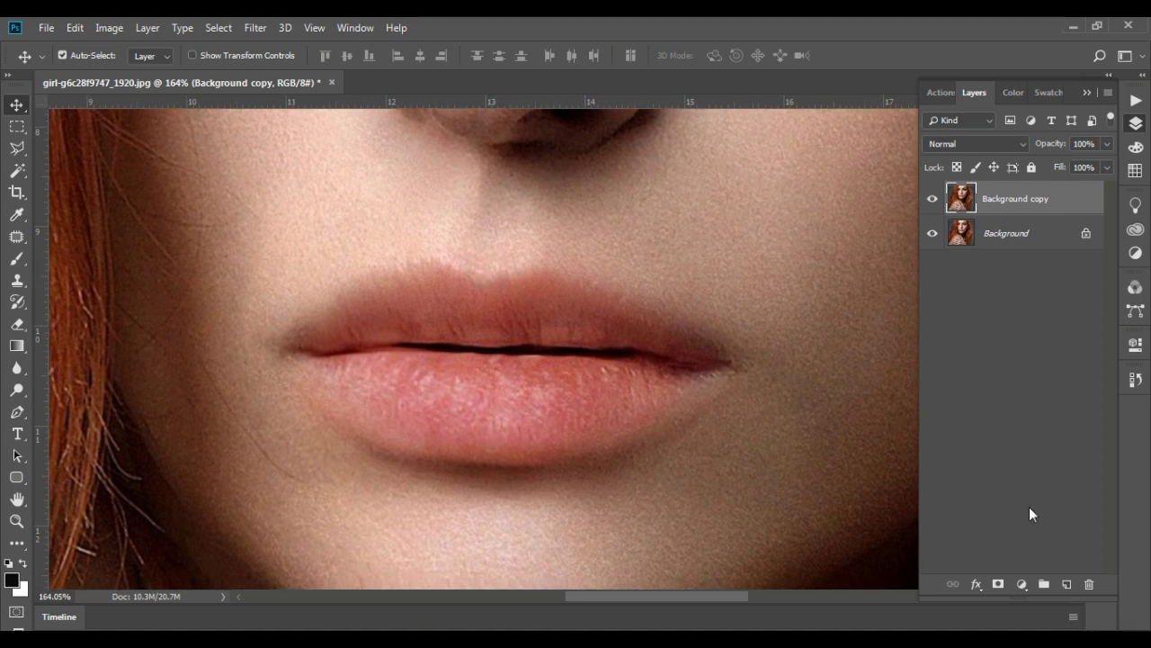
left_click(1016, 585)
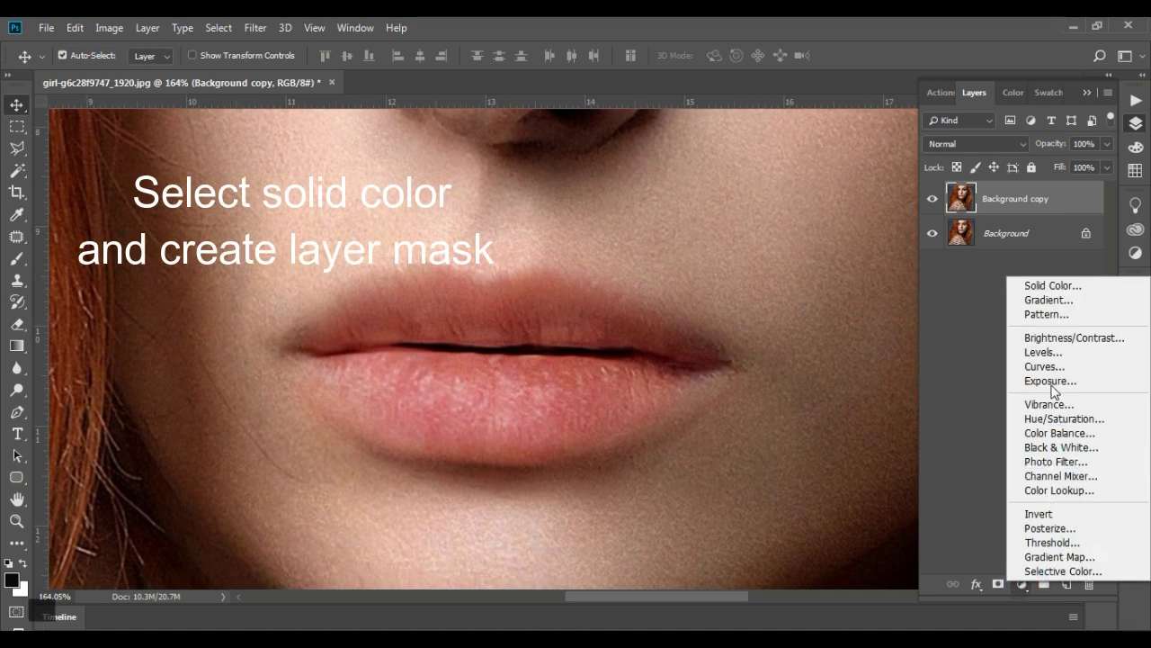
Add a bright red Solid Color fill layer, Color Fill 1.
left_click(1049, 285)
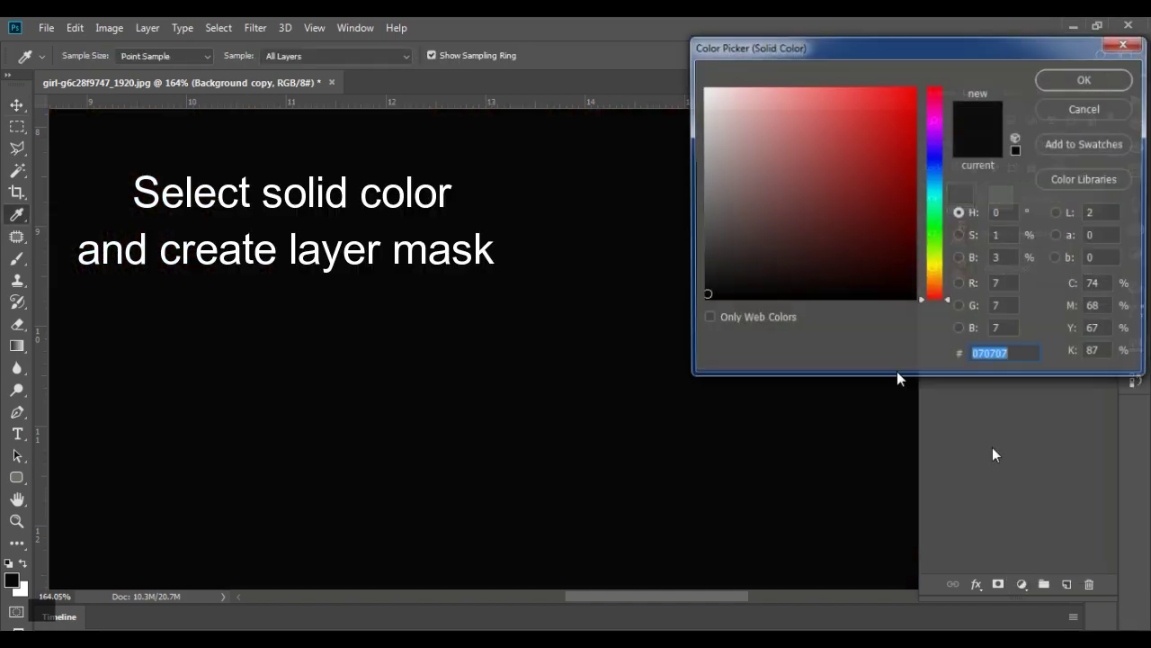
left_click(896, 97)
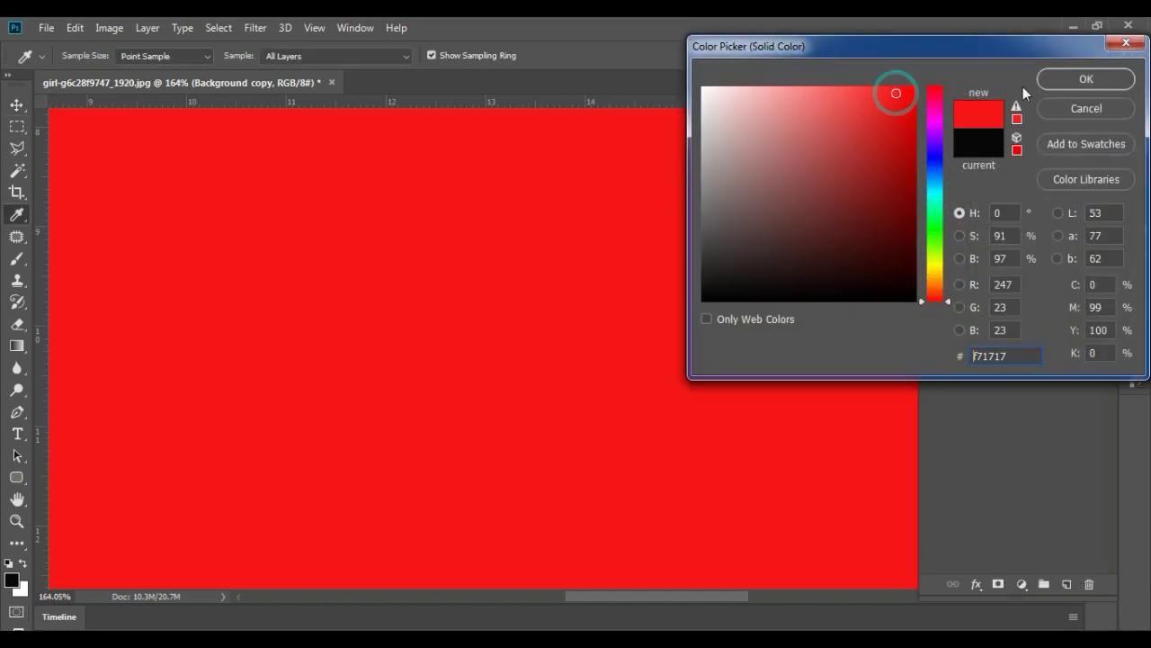
left_click(1085, 79)
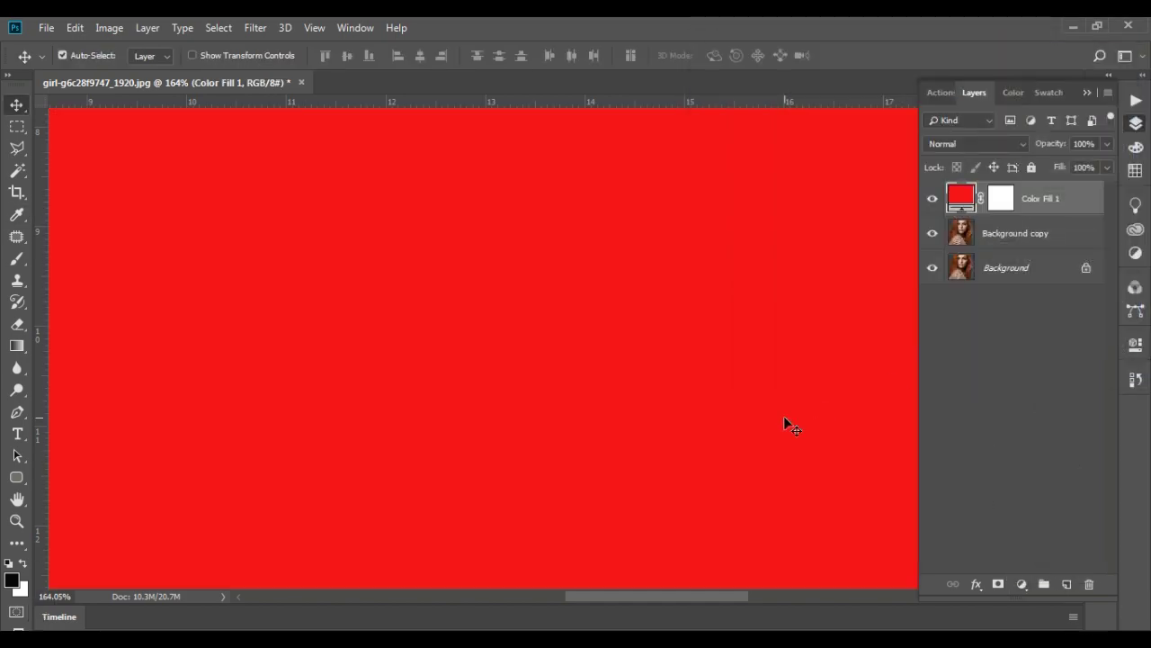
Invert Color Fill 1's mask to black, restoring the layer after an accidental delete.
left_click(1005, 207)
right_click(1005, 207)
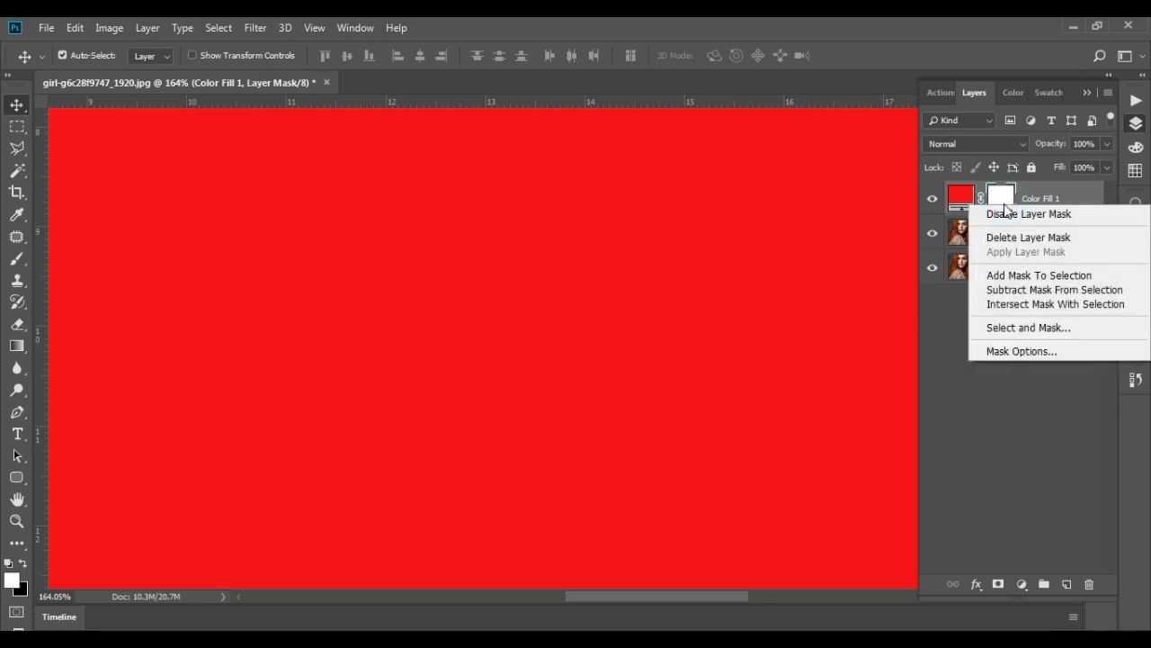
key("Escape")
key("Delete")
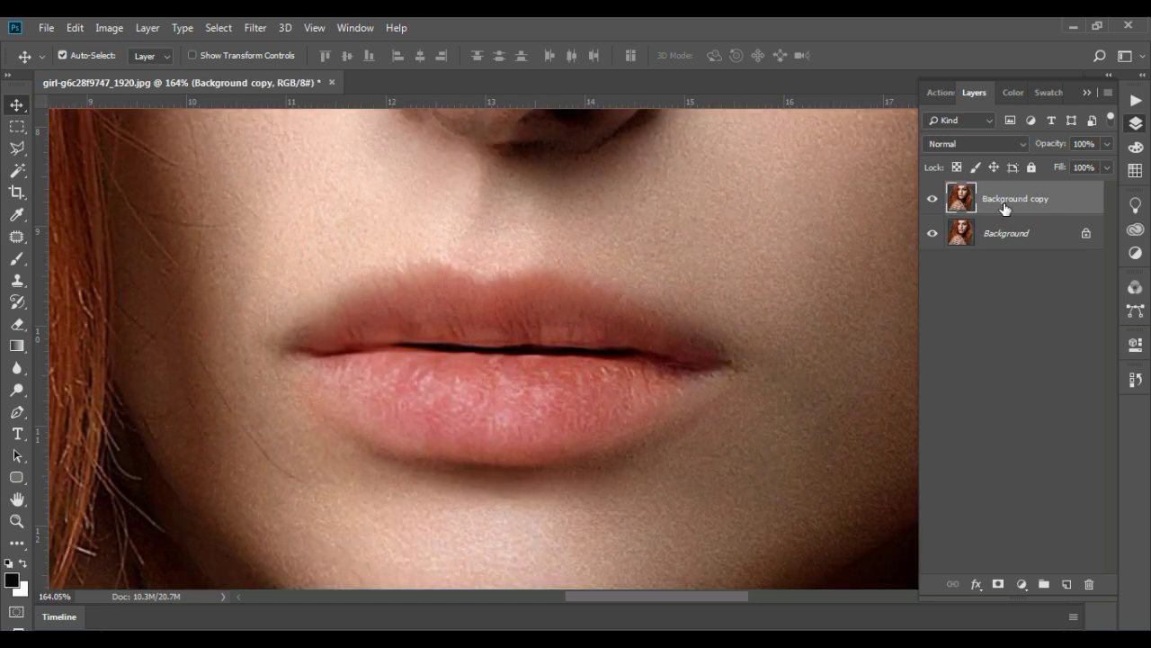
key("ctrl+z")
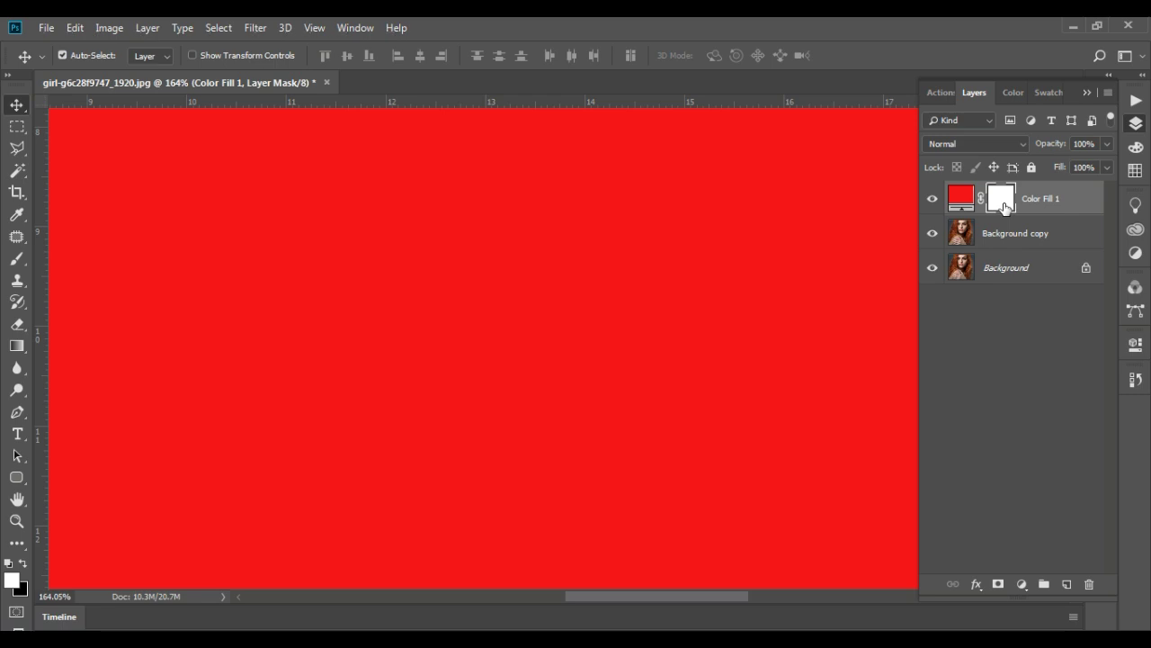
key("ctrl+i")
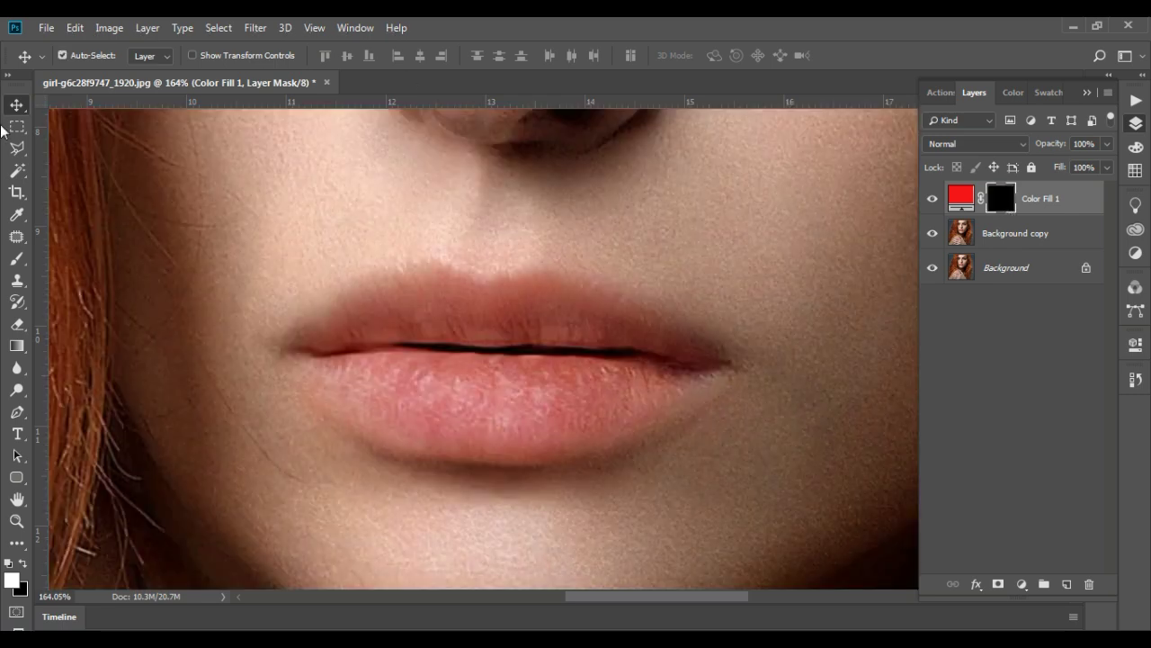
Brush white onto the Color Fill 1 mask over the upper and lower lips.
left_click(16, 258)
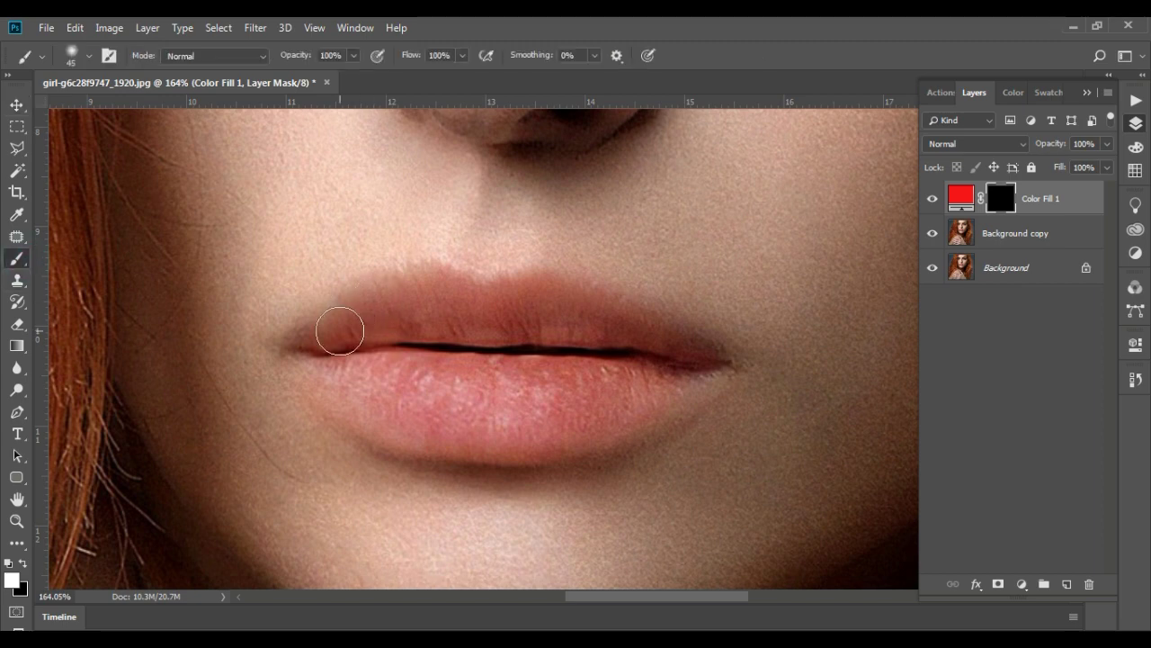
mouse_move(340, 329)
left_mouse_down()
mouse_move(404, 291)
mouse_move(555, 297)
mouse_move(687, 354)
mouse_move(557, 424)
mouse_move(679, 363)
mouse_move(562, 411)
mouse_move(457, 419)
mouse_move(508, 432)
mouse_move(354, 390)
mouse_move(303, 348)
mouse_move(325, 345)
left_mouse_up()
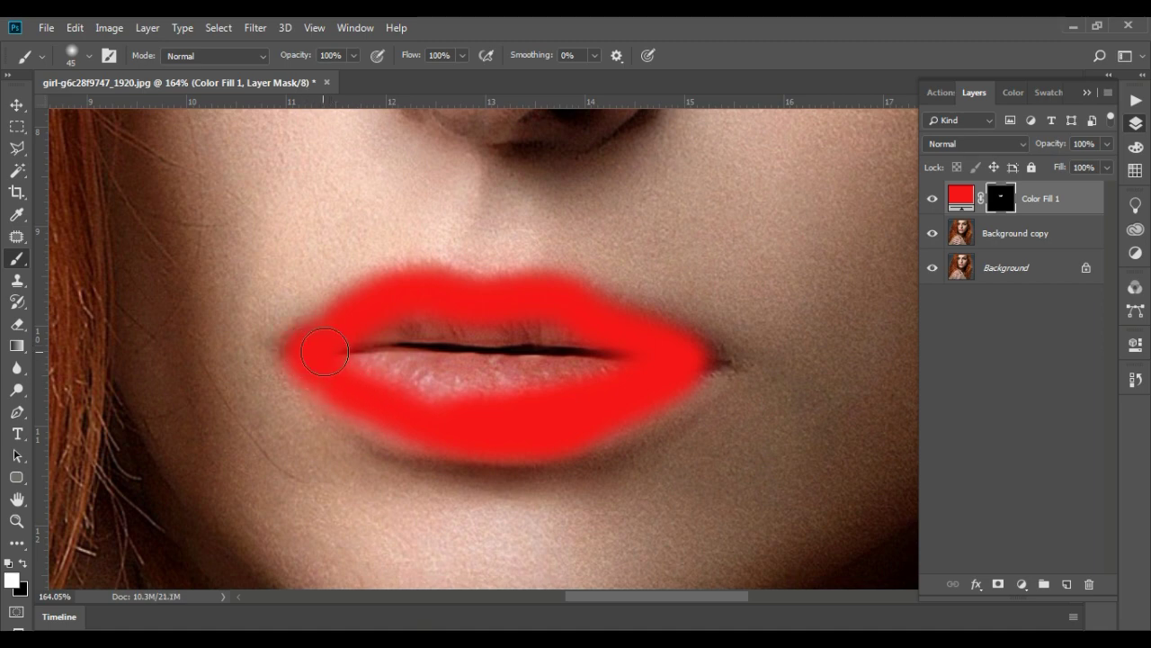
mouse_move(415, 325)
left_mouse_down()
mouse_move(560, 329)
mouse_move(538, 332)
left_mouse_up()
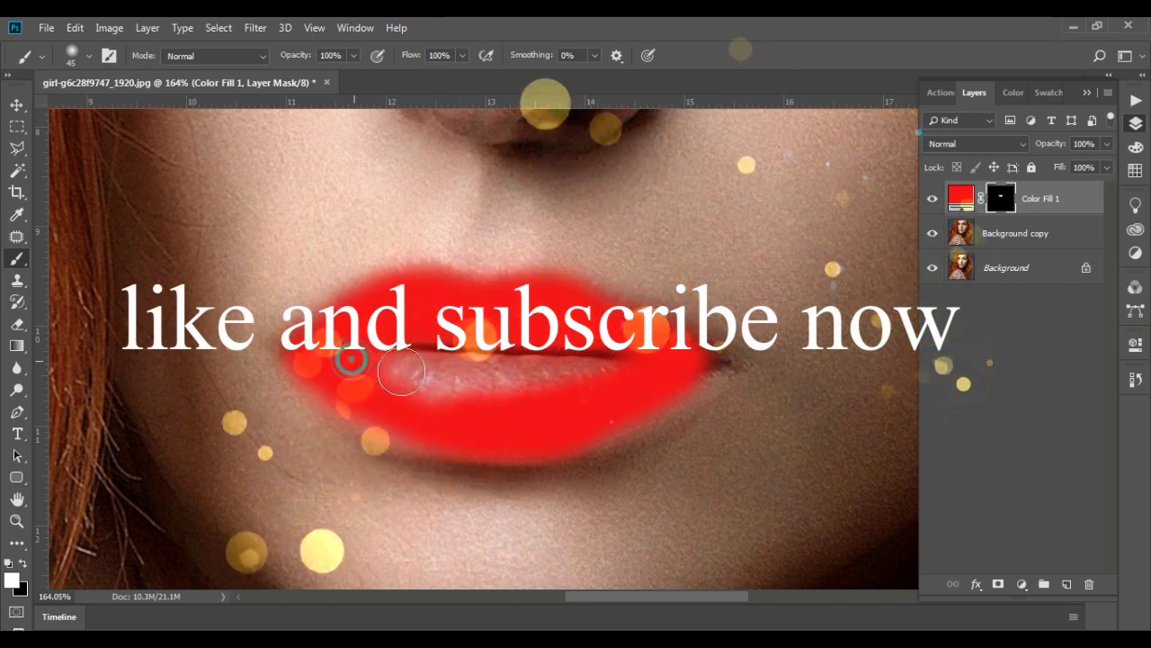
mouse_move(351, 362)
left_mouse_down()
mouse_move(609, 376)
mouse_move(395, 375)
left_mouse_up()
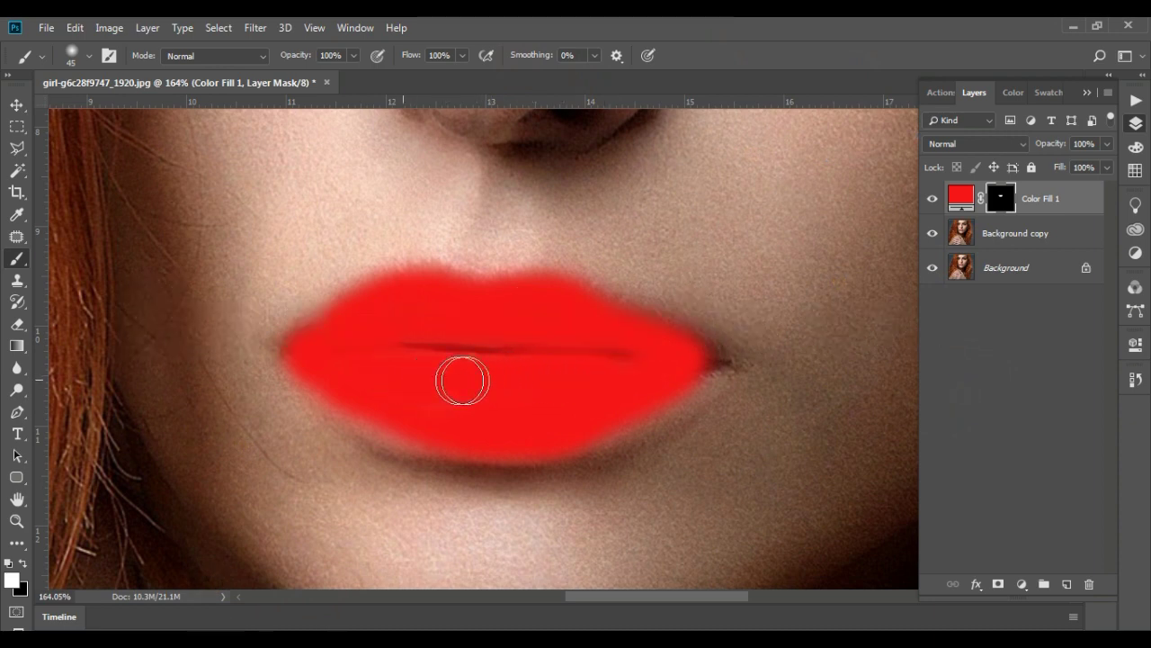
left_click_drag(612, 381, 631, 375)
left_click(17, 105)
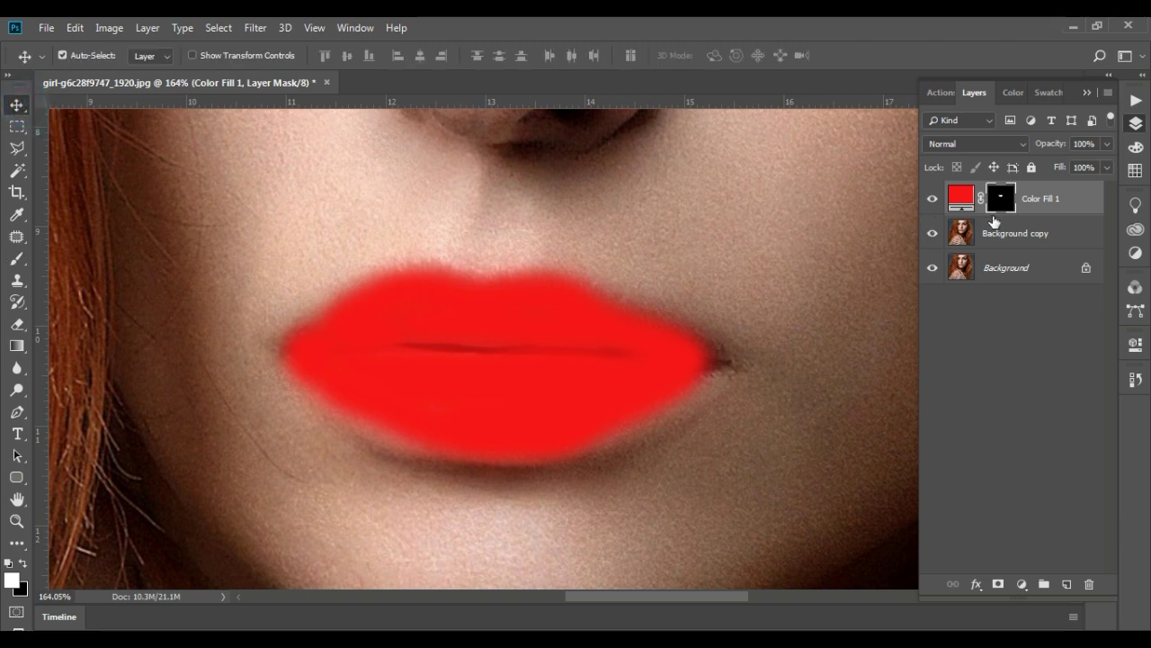
Set Color Fill 1's blend mode to Soft Light.
left_click(976, 144)
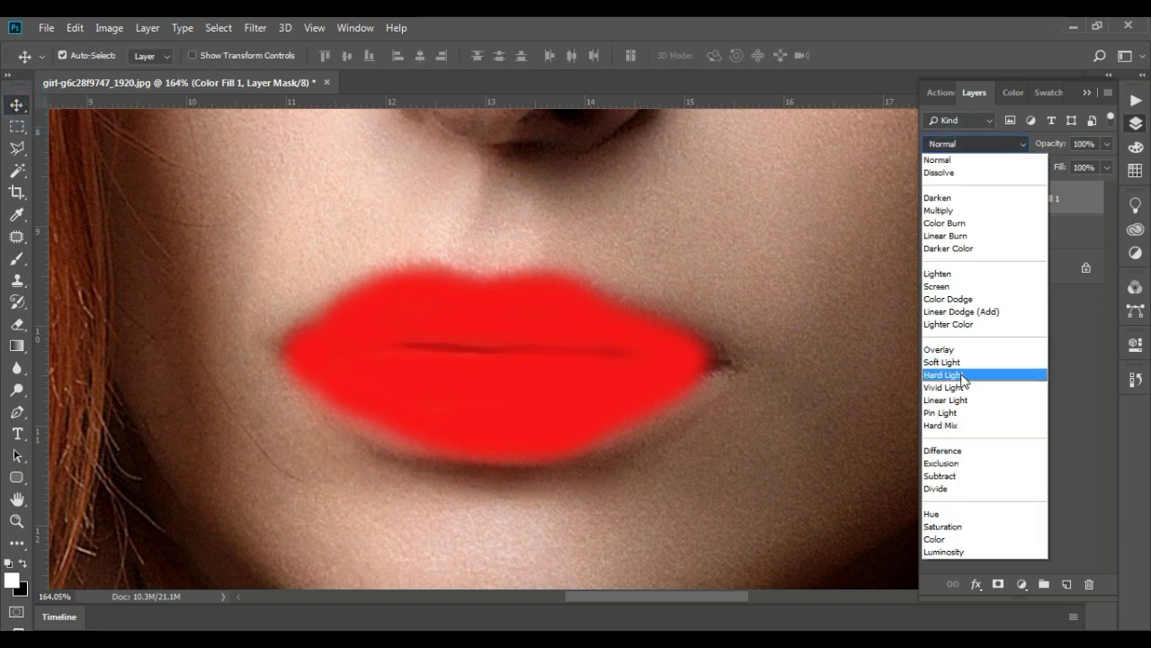
left_click(960, 362)
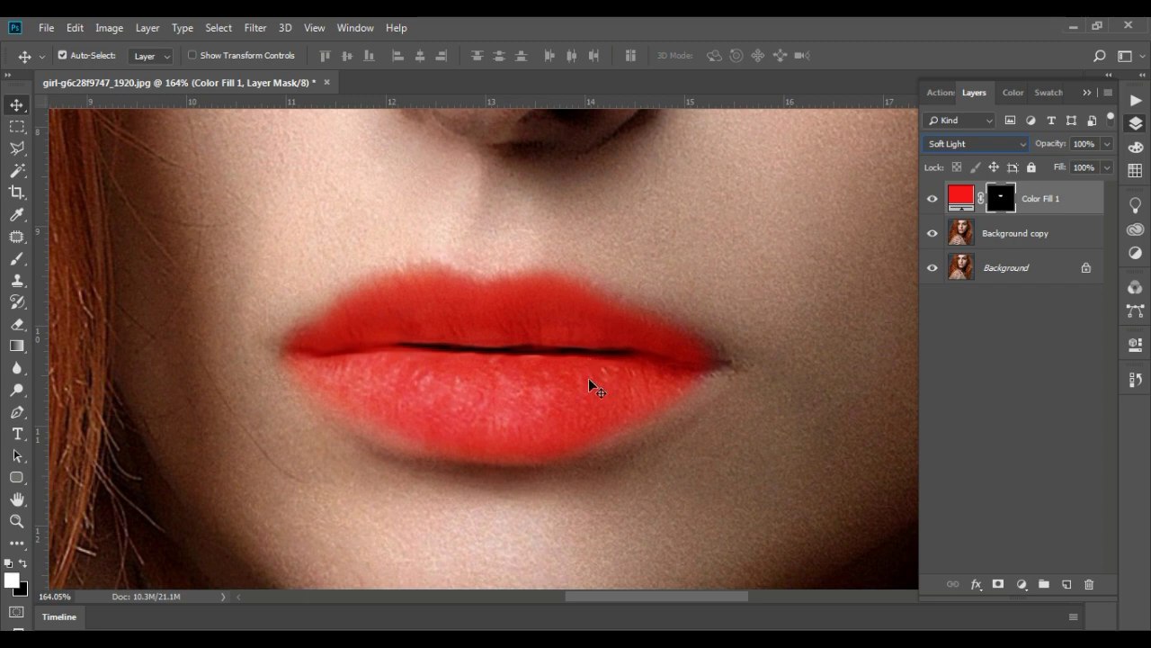
left_click(1022, 582)
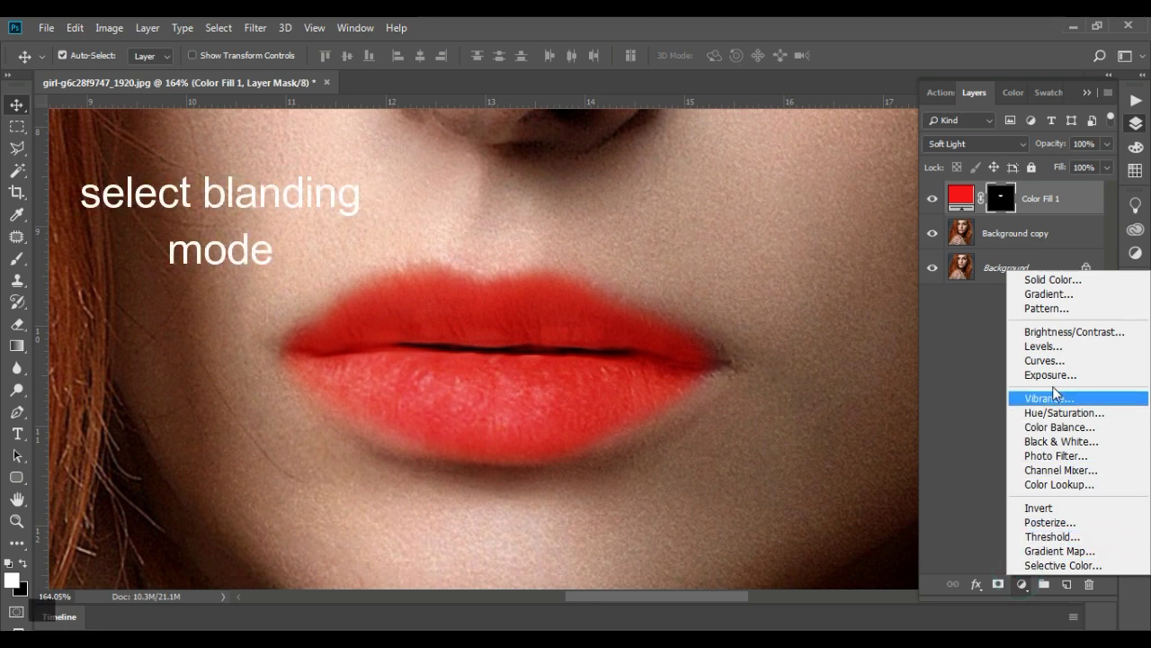
left_click(940, 392)
left_click(976, 584)
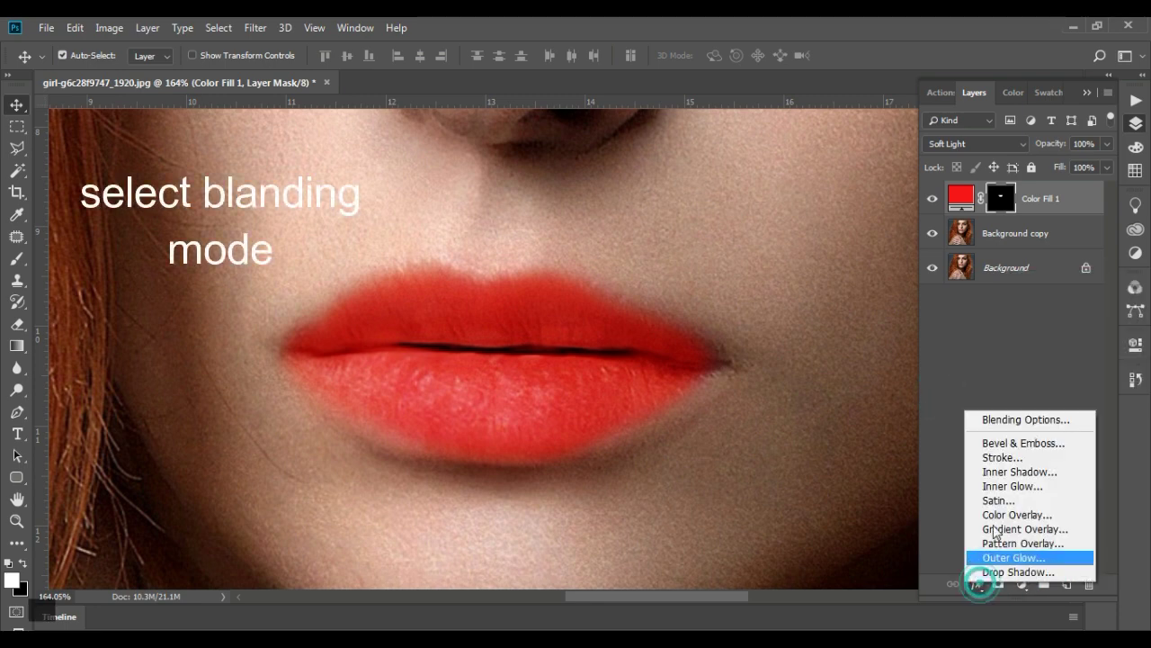
Split the Blend If sliders to This Layer 0/46–197/255 and Underlying 0/62–152/200.
left_click(1005, 420)
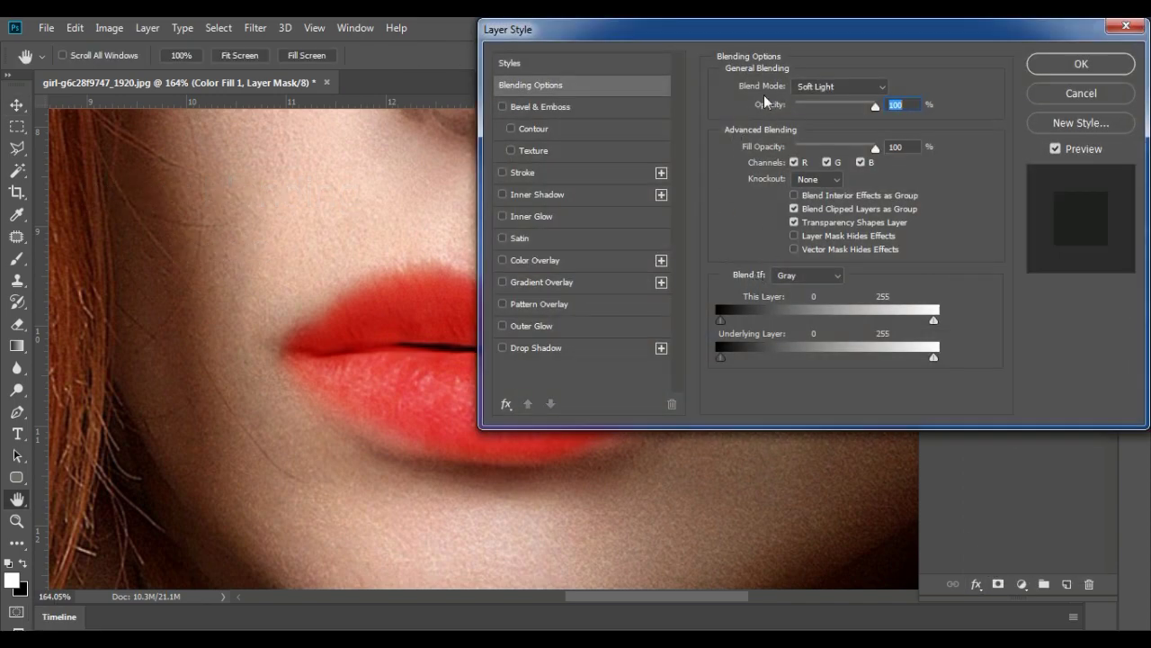
left_click_drag(774, 45, 821, 36)
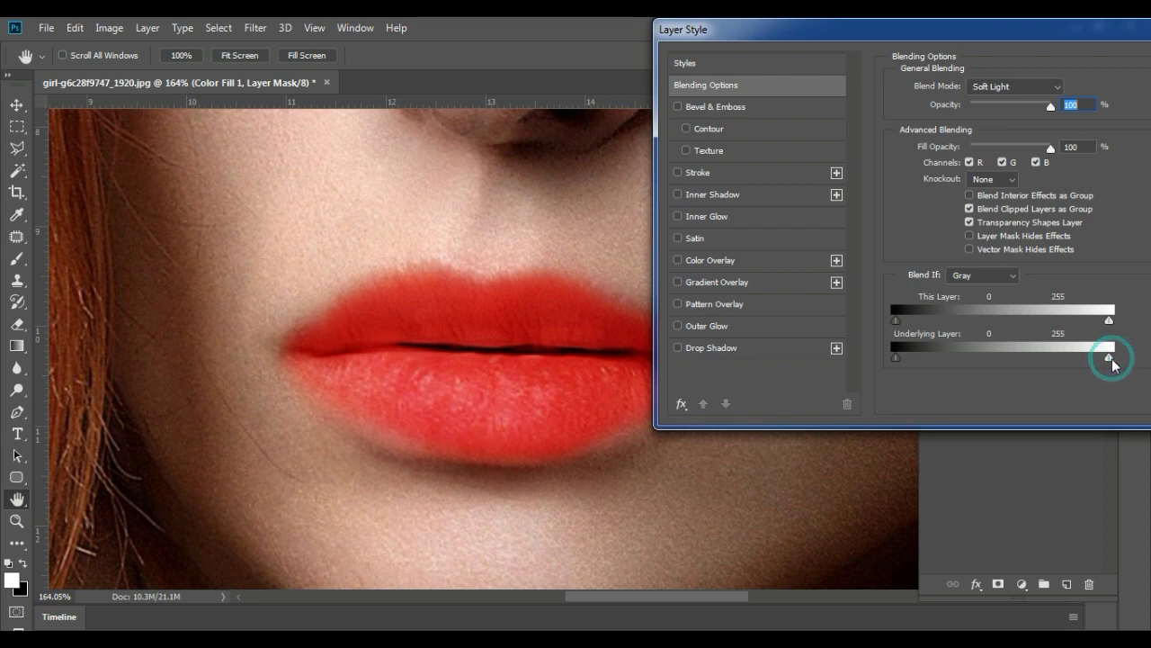
mouse_move(1110, 357)
left_mouse_down()
mouse_move(1020, 358)
mouse_move(1063, 360)
mouse_move(1033, 361)
left_mouse_up()
key("alt")
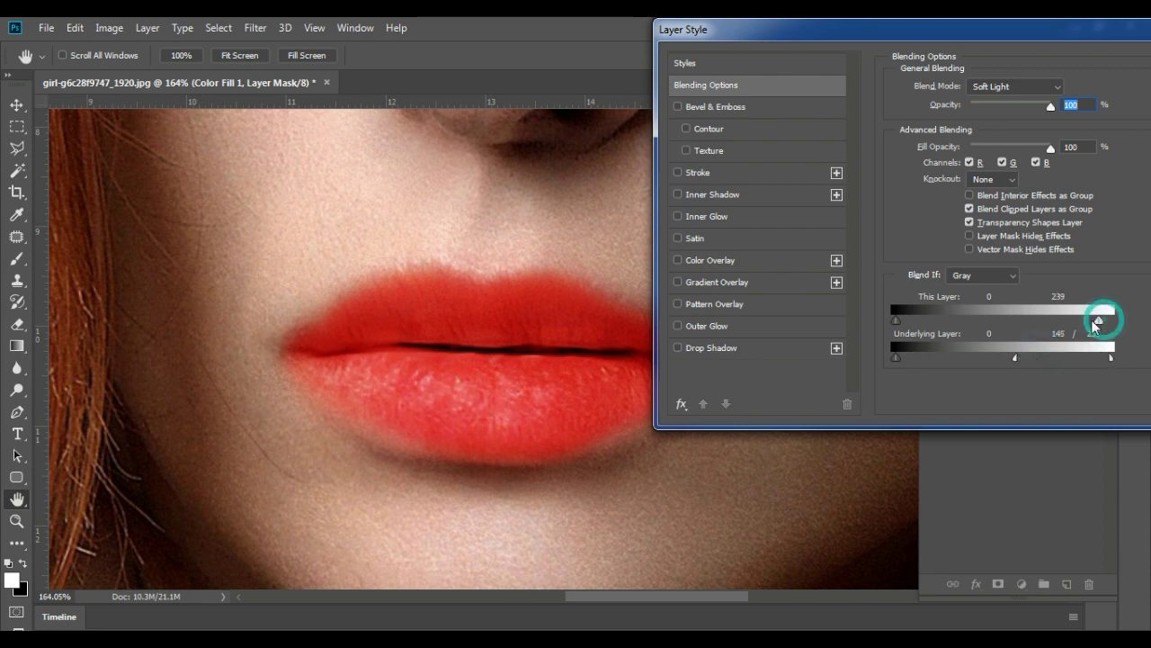
mouse_move(1107, 322)
left_mouse_down()
mouse_move(1071, 324)
mouse_move(1112, 322)
left_mouse_up()
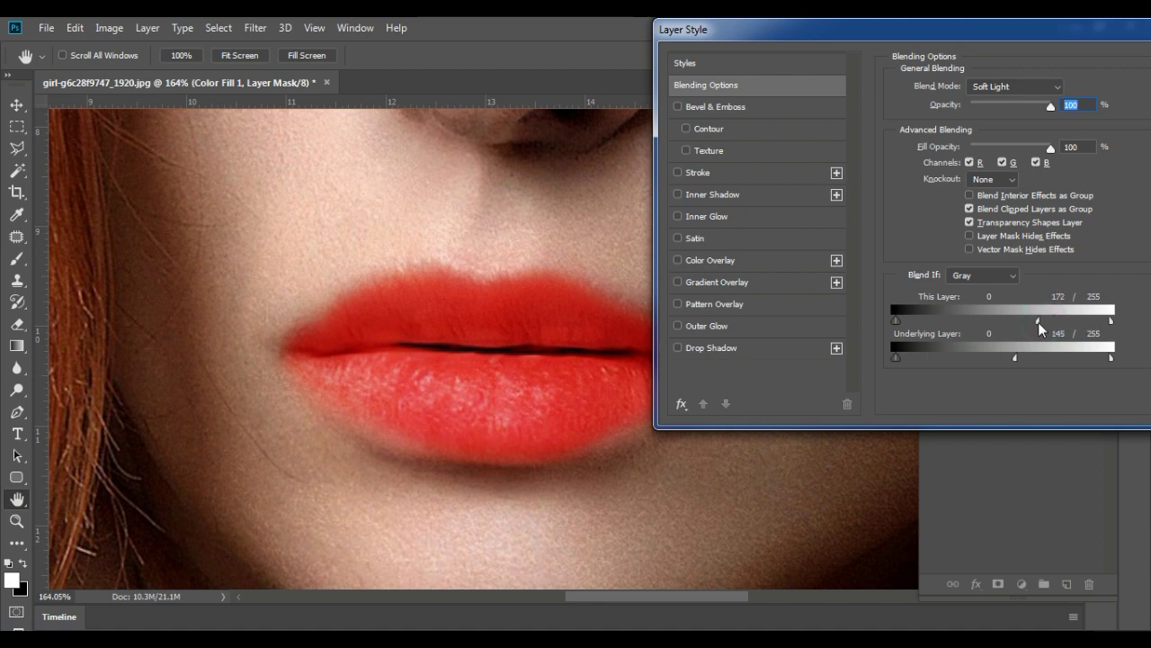
left_click_drag(1040, 324, 1053, 324)
left_click_drag(1017, 362, 1032, 363)
mouse_move(896, 359)
left_mouse_down()
mouse_move(944, 366)
mouse_move(897, 362)
left_mouse_up()
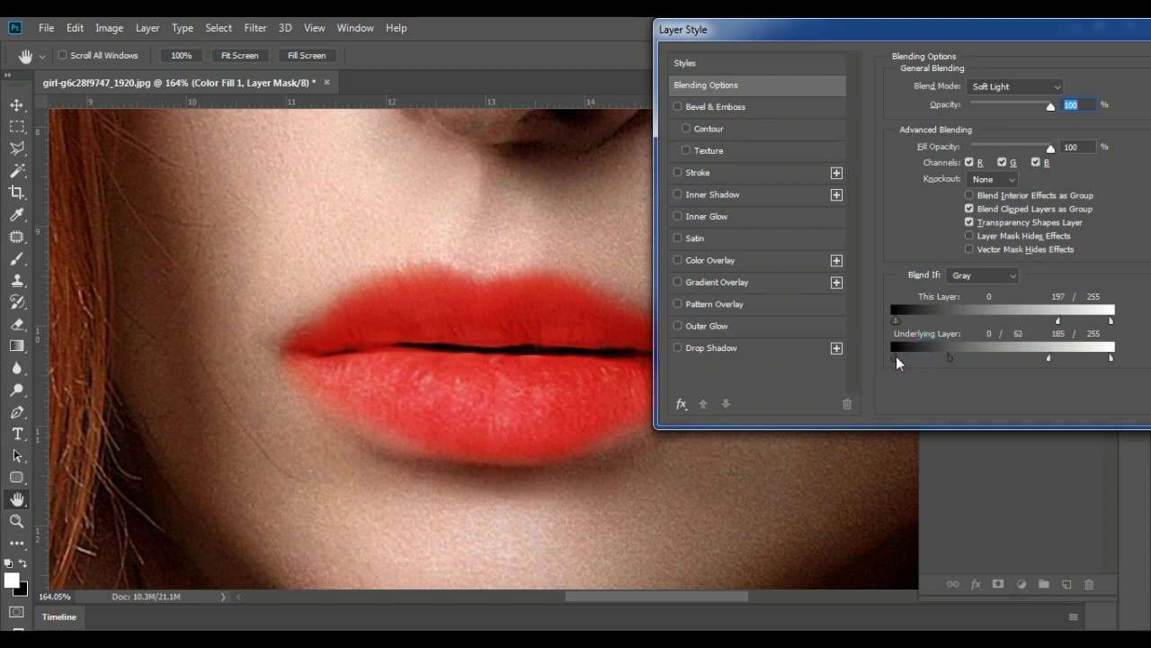
left_click_drag(897, 322, 925, 321)
mouse_move(1047, 358)
left_mouse_down()
mouse_move(1032, 363)
mouse_move(1070, 372)
mouse_move(1083, 360)
left_mouse_up()
left_click_drag(1054, 363, 1036, 362)
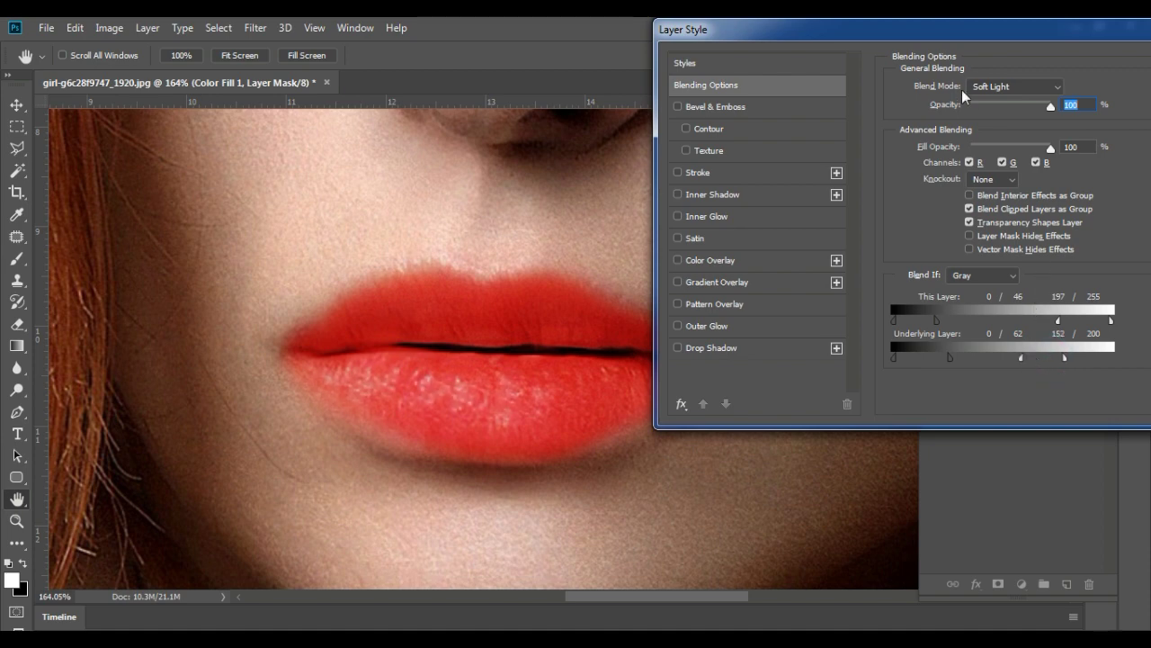
left_click_drag(904, 29, 788, 50)
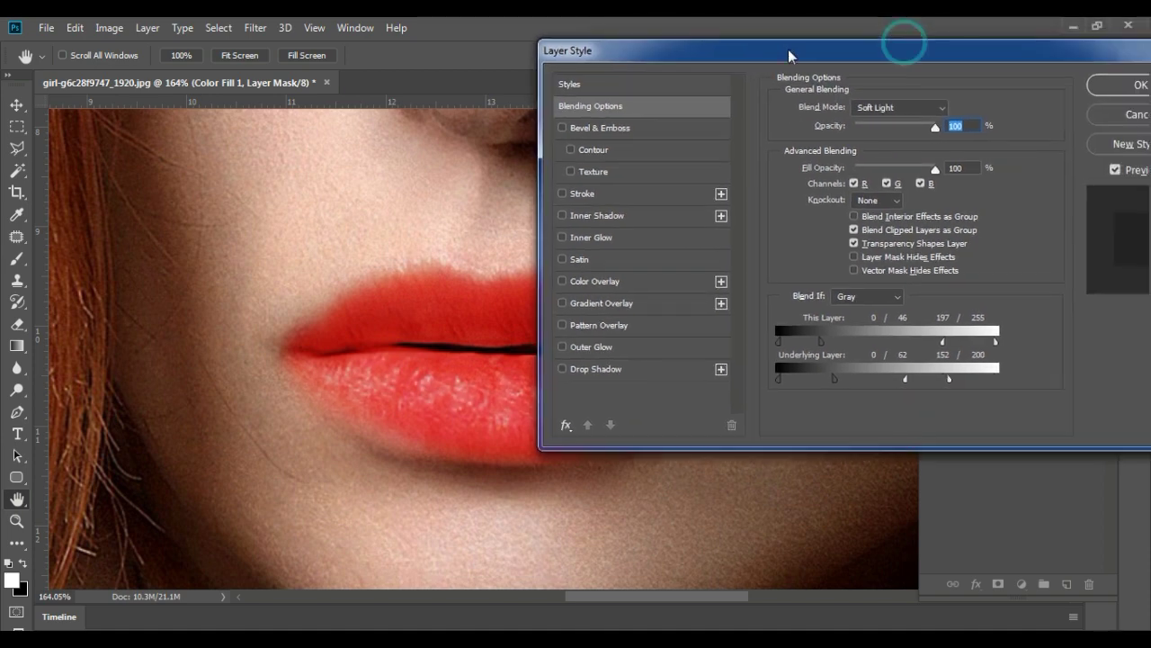
Apply the lip layer style and zoom out to view the whole face.
left_click(1099, 86)
scroll(483, 336, "down", 2)
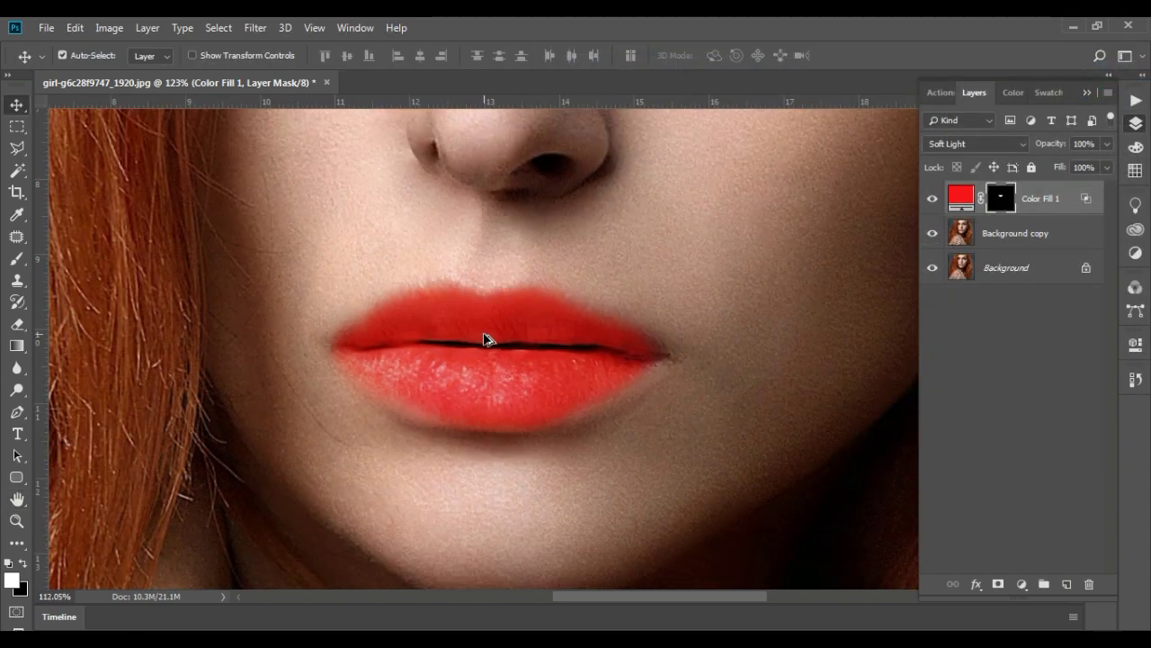
scroll(483, 336, "down", 3)
scroll(504, 331, "down", 2)
scroll(511, 324, "up", 2)
scroll(508, 315, "up", 2)
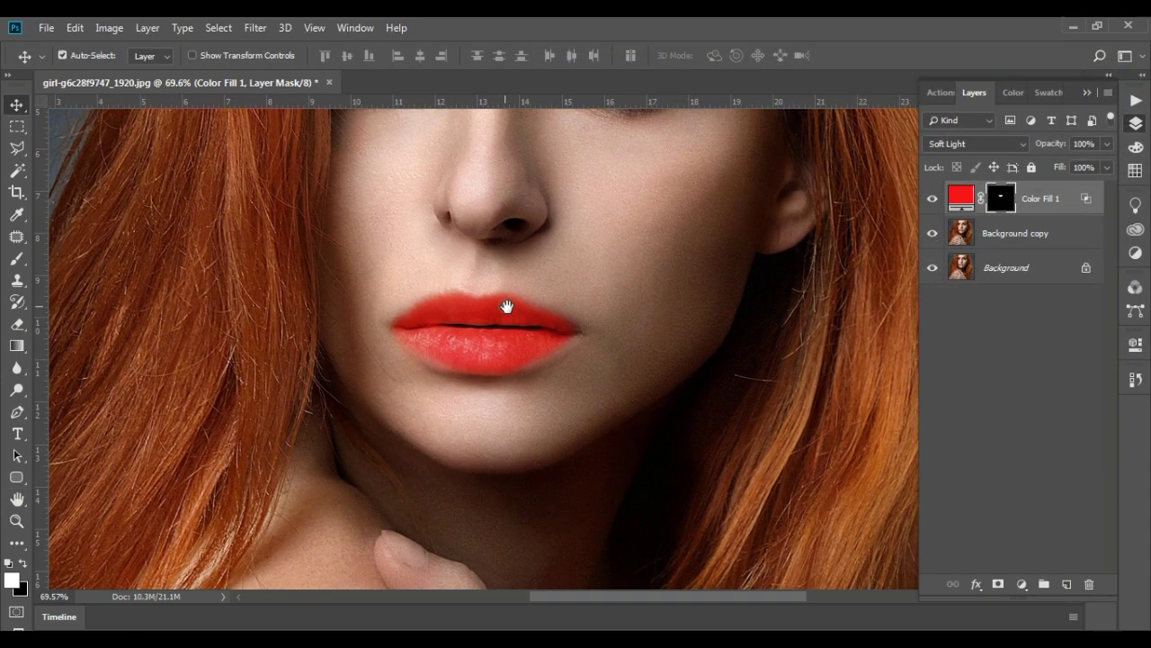
scroll(540, 330, "down", 3)
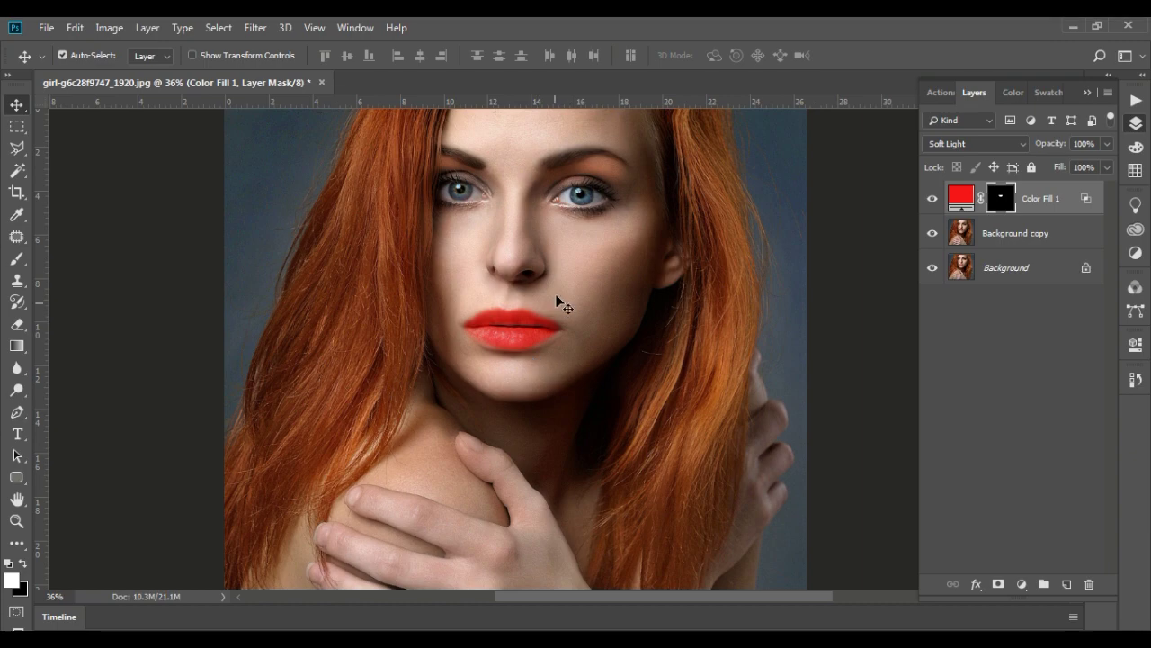
left_click_drag(558, 261, 587, 360)
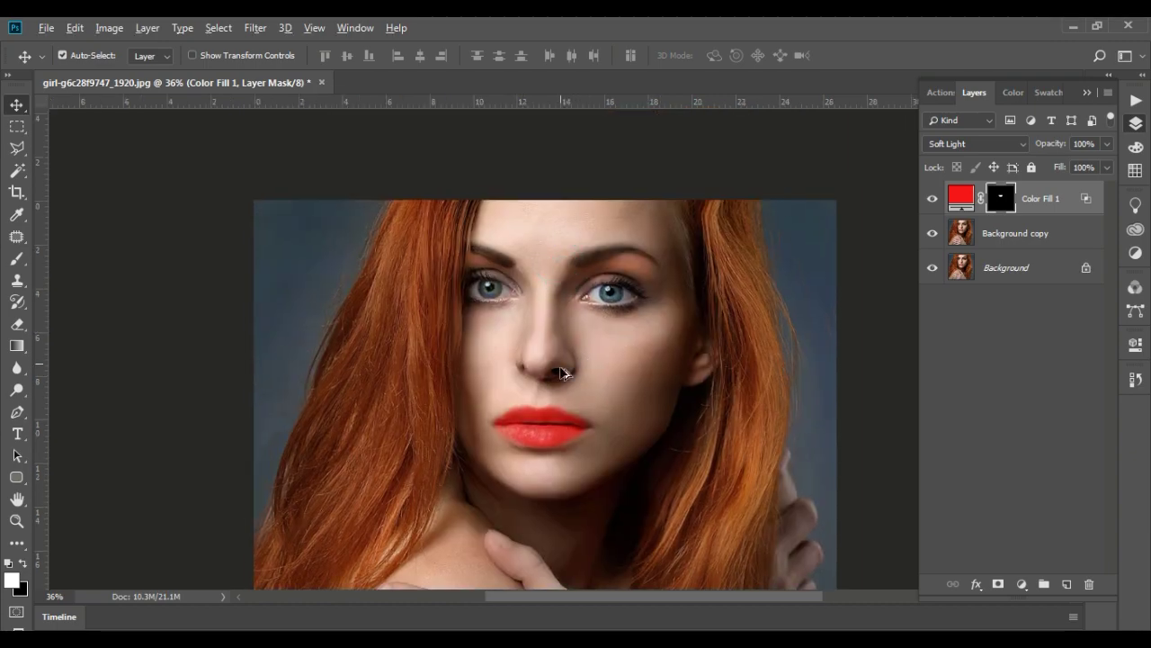
scroll(560, 371, "up", 1)
scroll(549, 368, "up", 2)
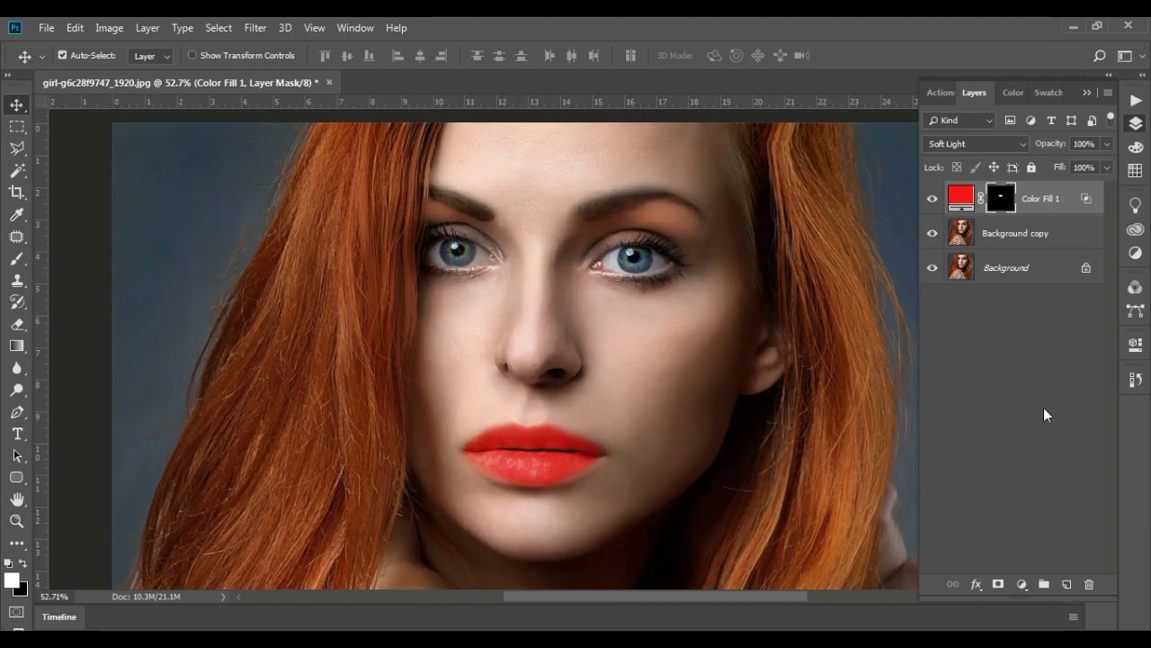
Select the Background copy layer and zoom in on the right eye.
left_click(1000, 237)
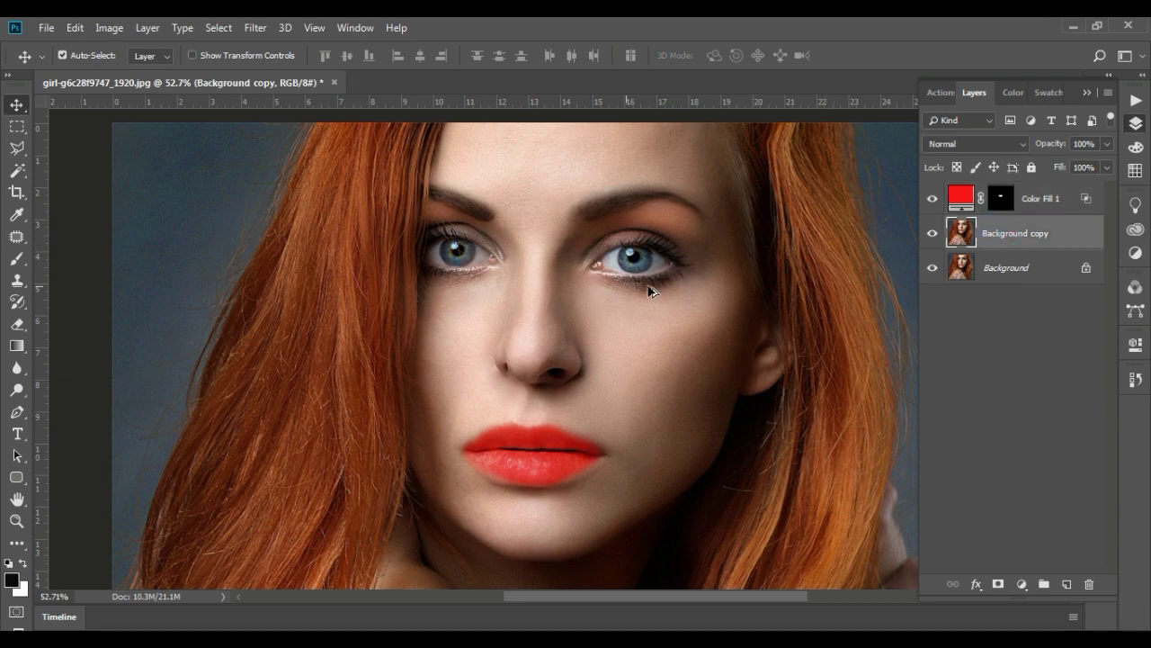
scroll(650, 289, "up", 1)
scroll(648, 293, "up", 2)
scroll(639, 305, "up", 1)
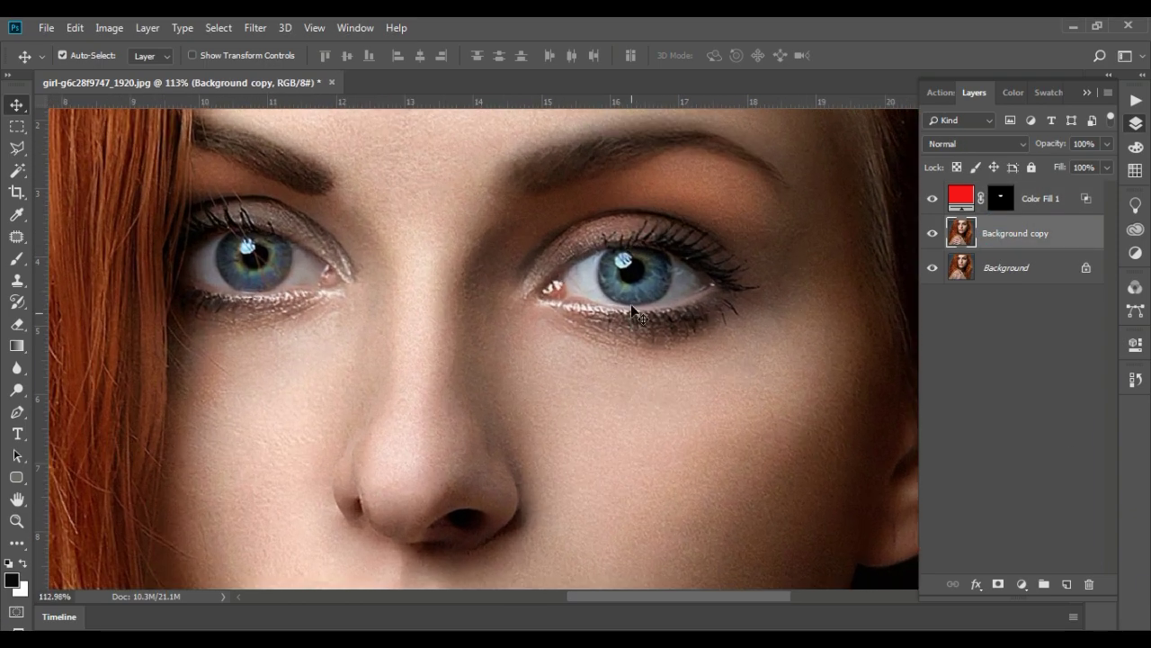
scroll(666, 267, "up", 3)
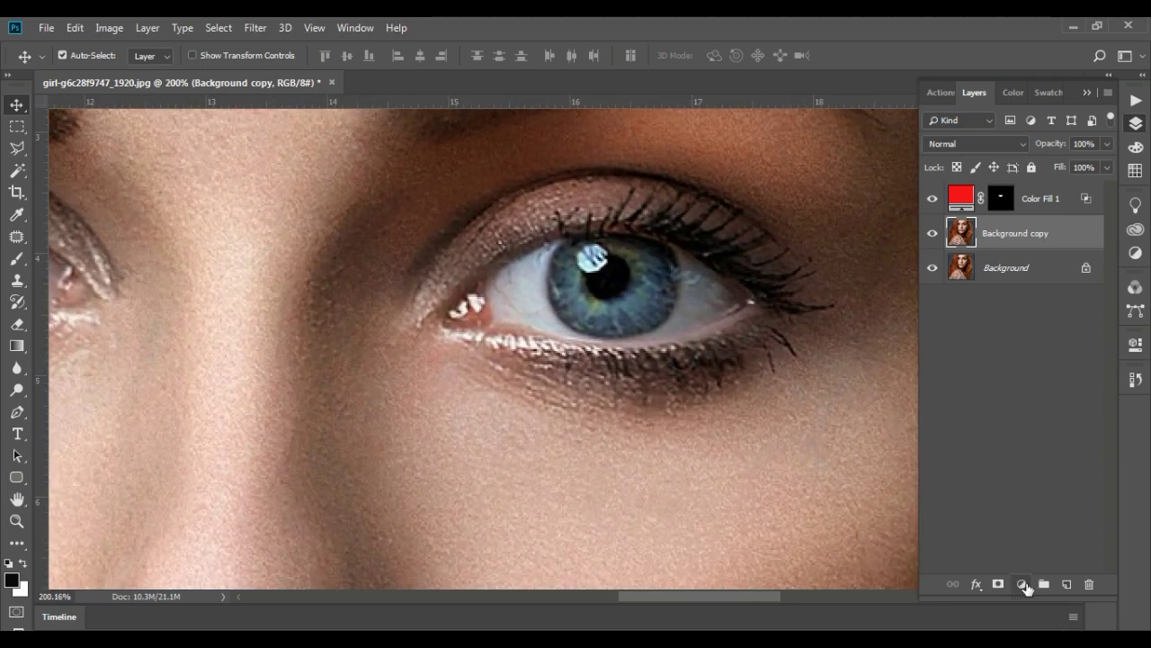
left_click(1023, 585)
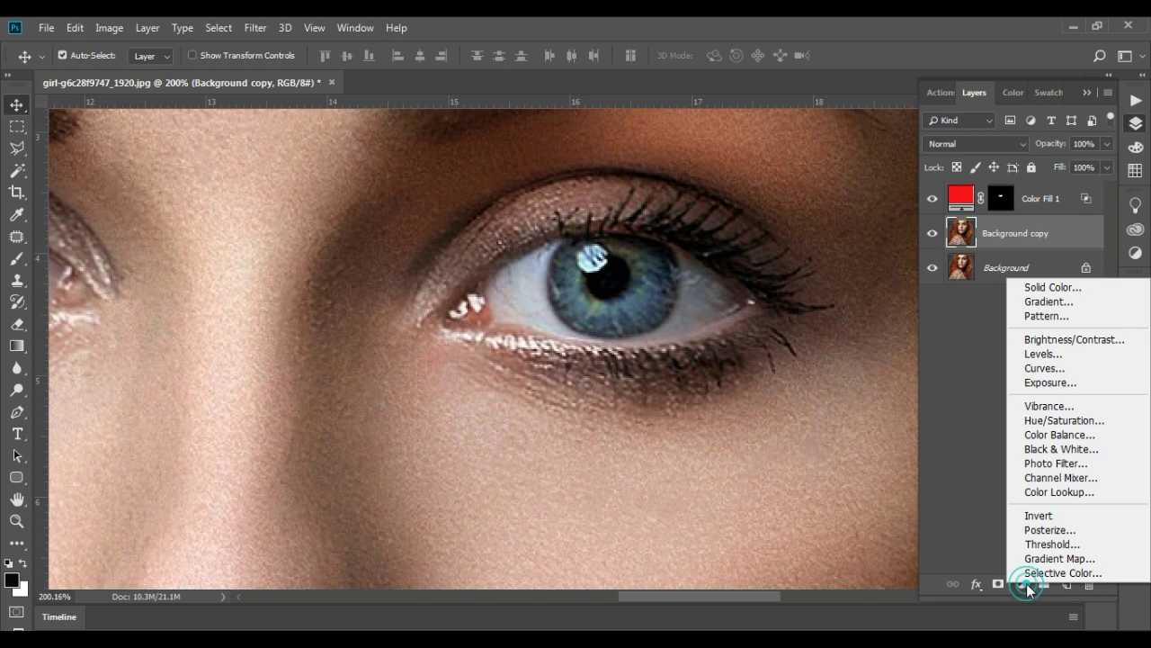
Add a #5112f1 purple Color Fill 2 layer and invert its mask to black.
left_click(1067, 288)
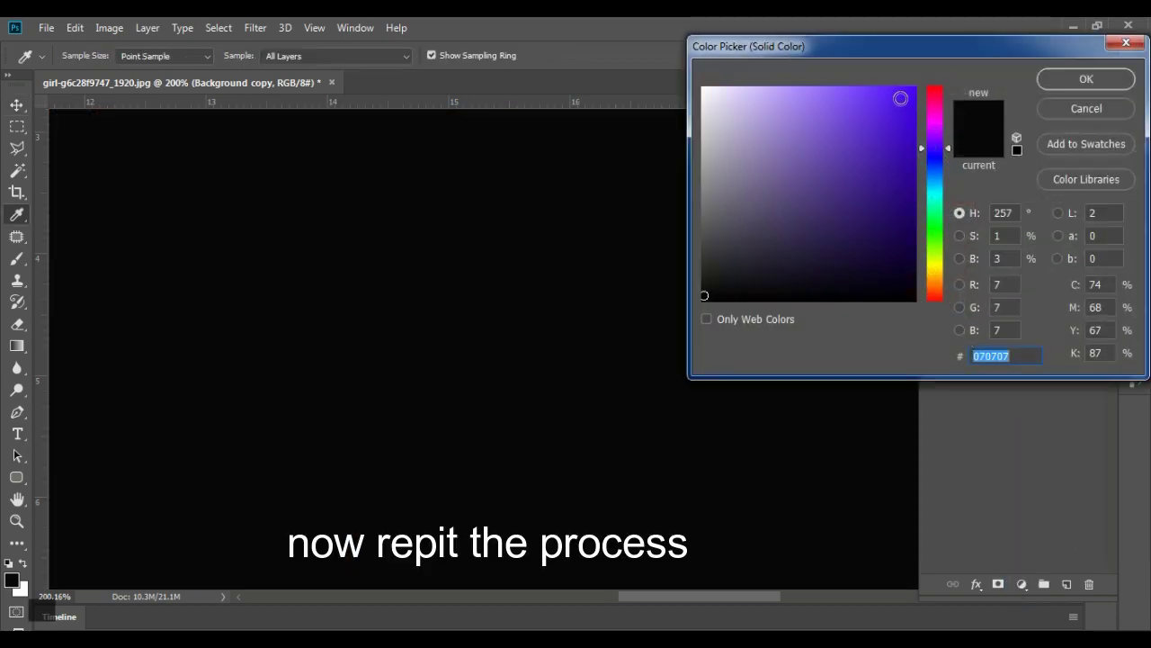
left_click(900, 98)
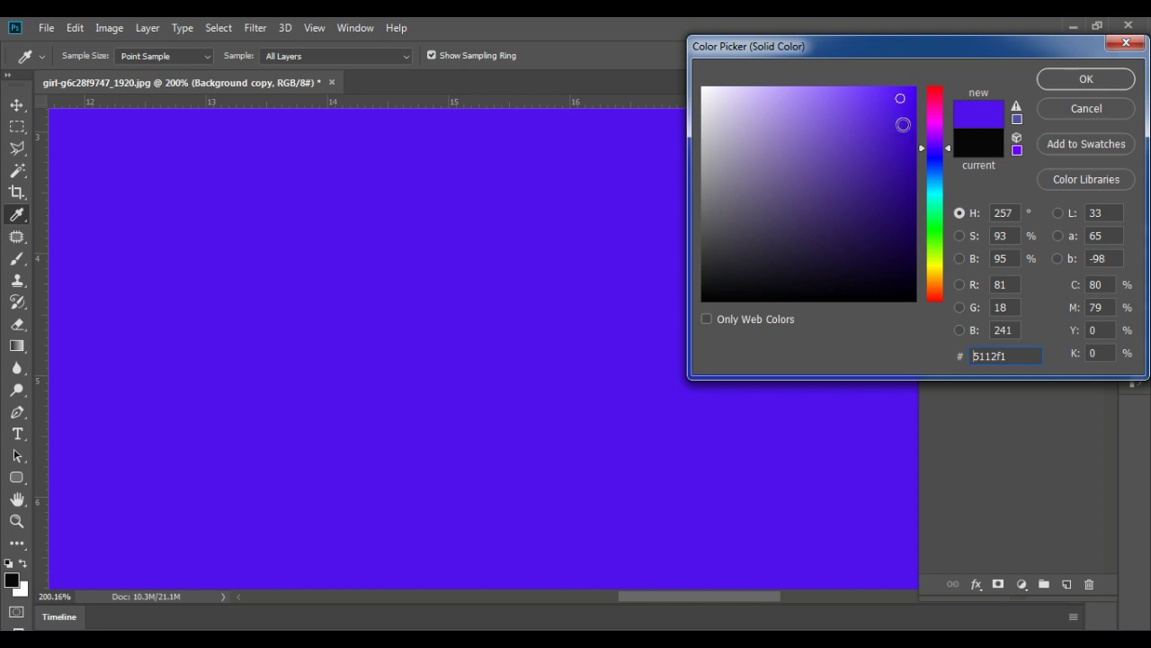
left_click(1084, 79)
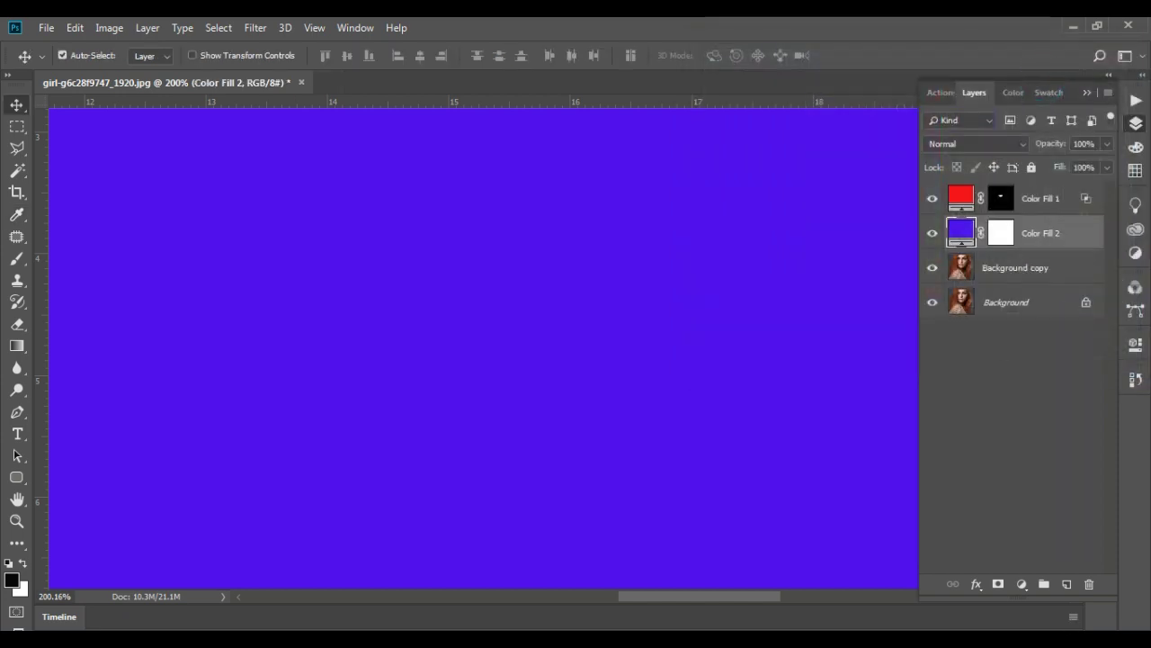
left_click(1007, 229)
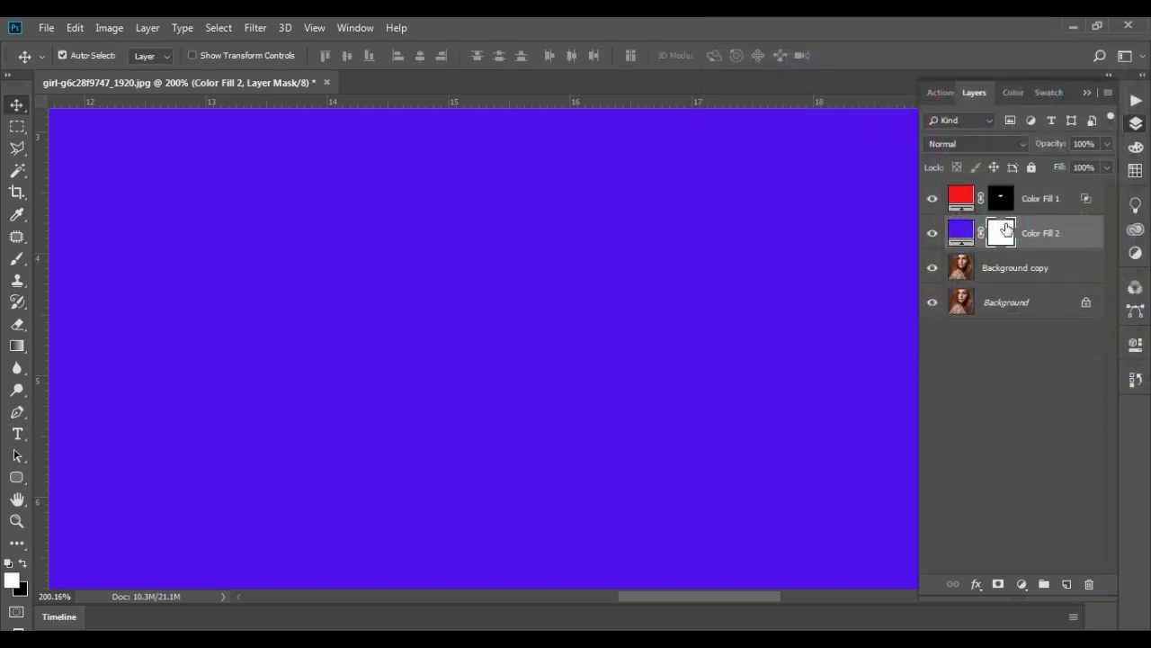
left_click_drag(1006, 230, 1008, 232)
key("ctrl+i")
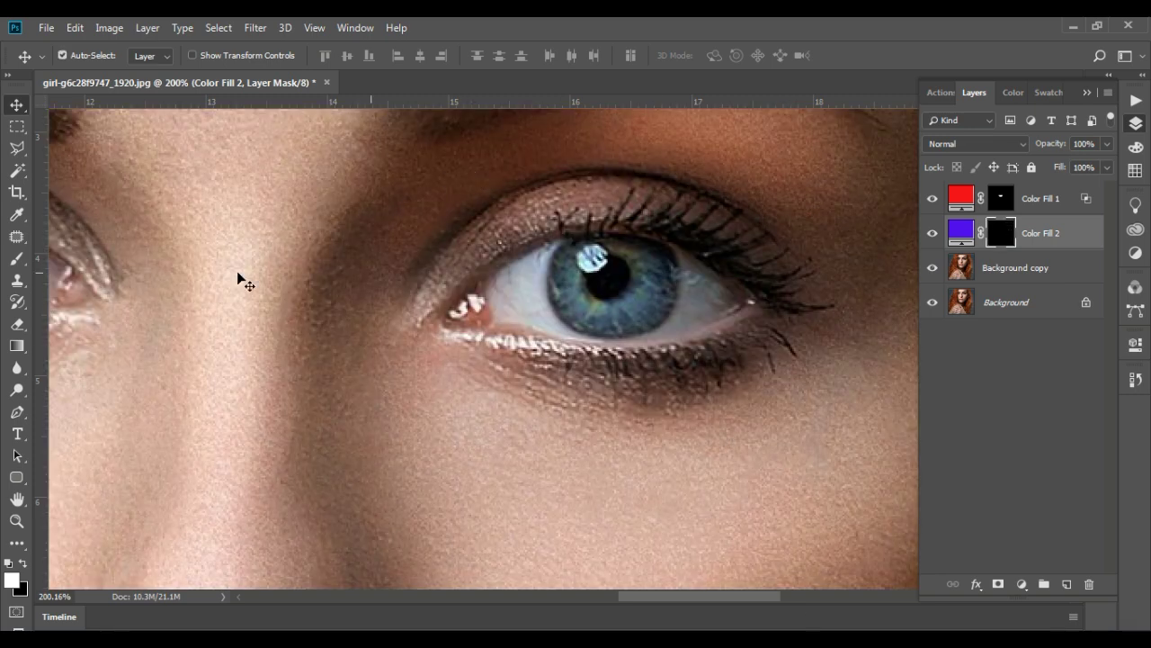
Paint the first iris purple on the Color Fill 2 mask with a size-25 brush.
left_click(17, 258)
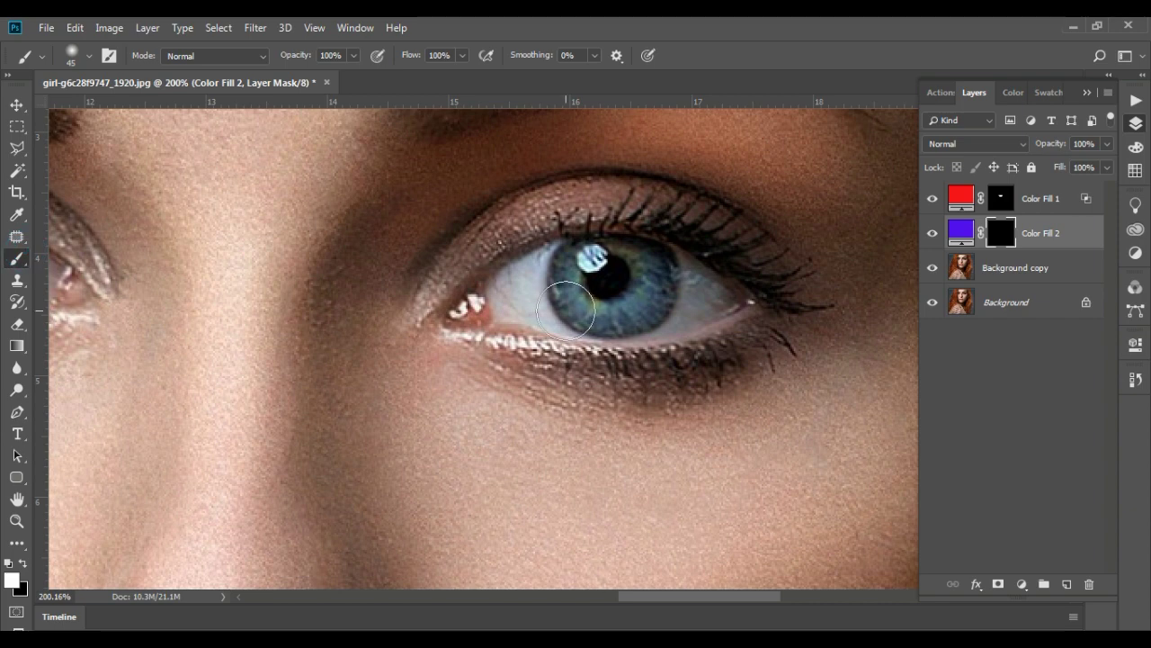
key("bracketleft")
key("bracketleft")
mouse_move(572, 289)
left_mouse_down()
mouse_move(628, 313)
mouse_move(646, 256)
left_mouse_up()
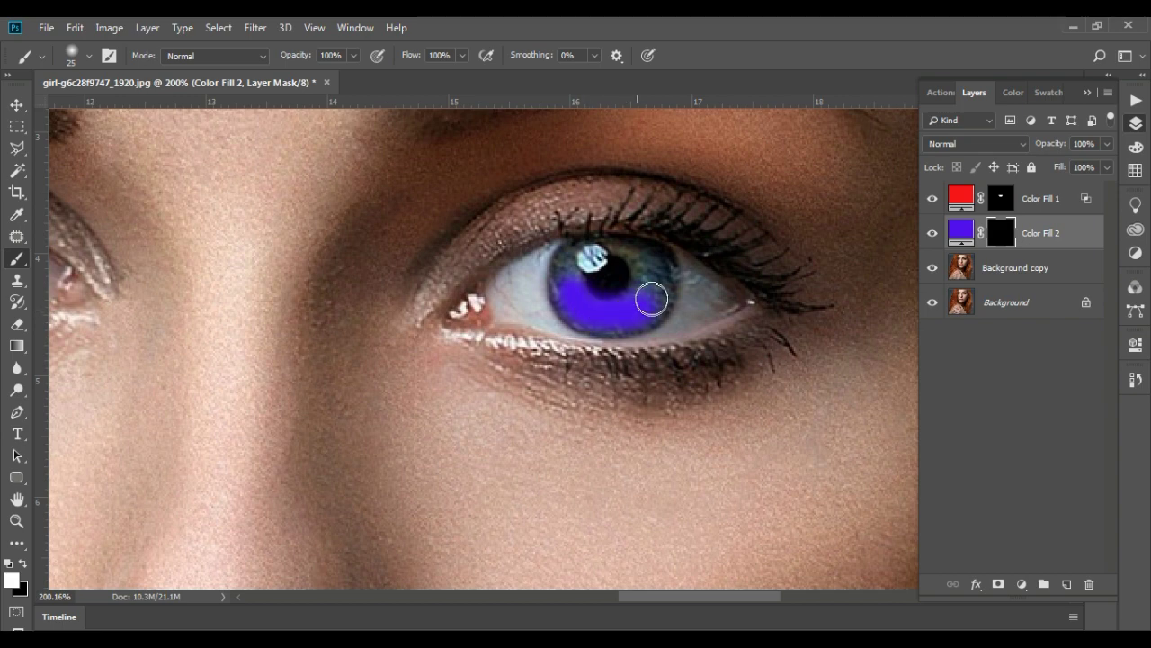
mouse_move(652, 261)
left_mouse_down()
mouse_move(573, 305)
mouse_move(583, 268)
mouse_move(634, 262)
left_mouse_up()
key("bracketleft")
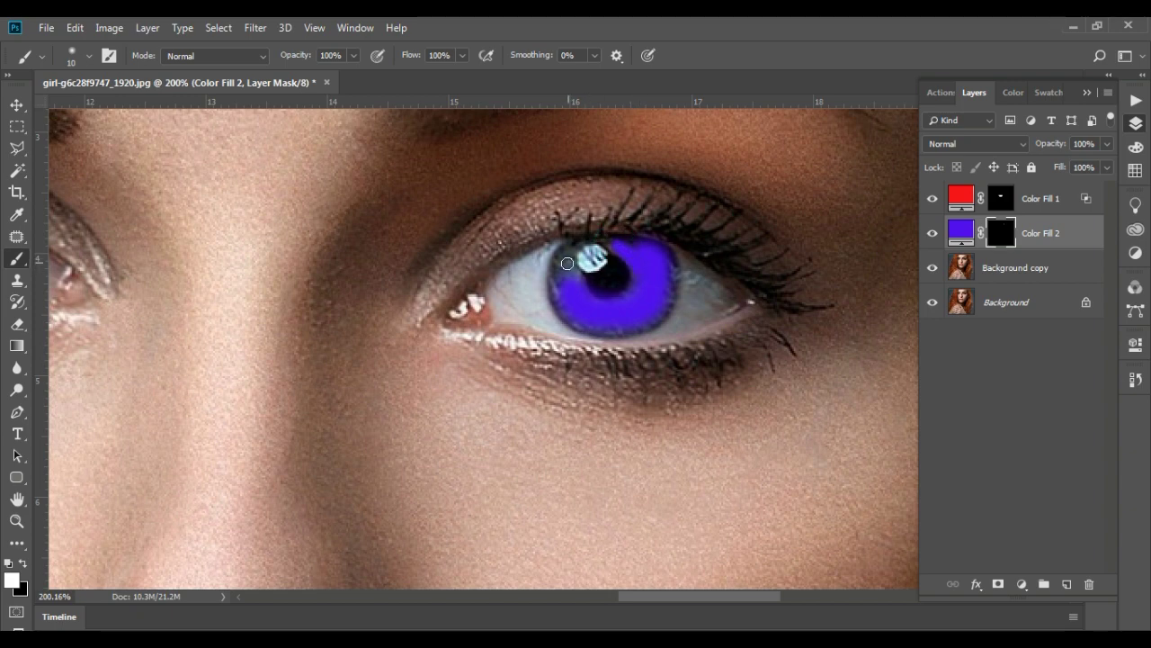
left_click_drag(568, 264, 566, 279)
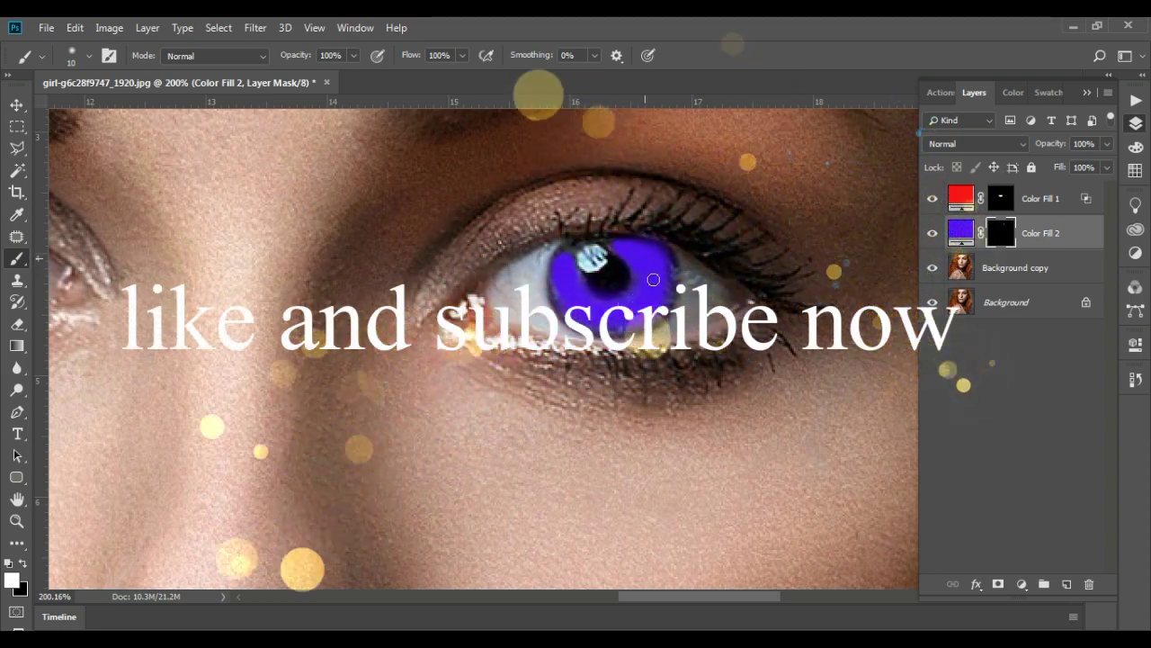
Pan to the other eye and paint its iris purple, enlarging the brush to 20.
left_click_drag(156, 289, 395, 306)
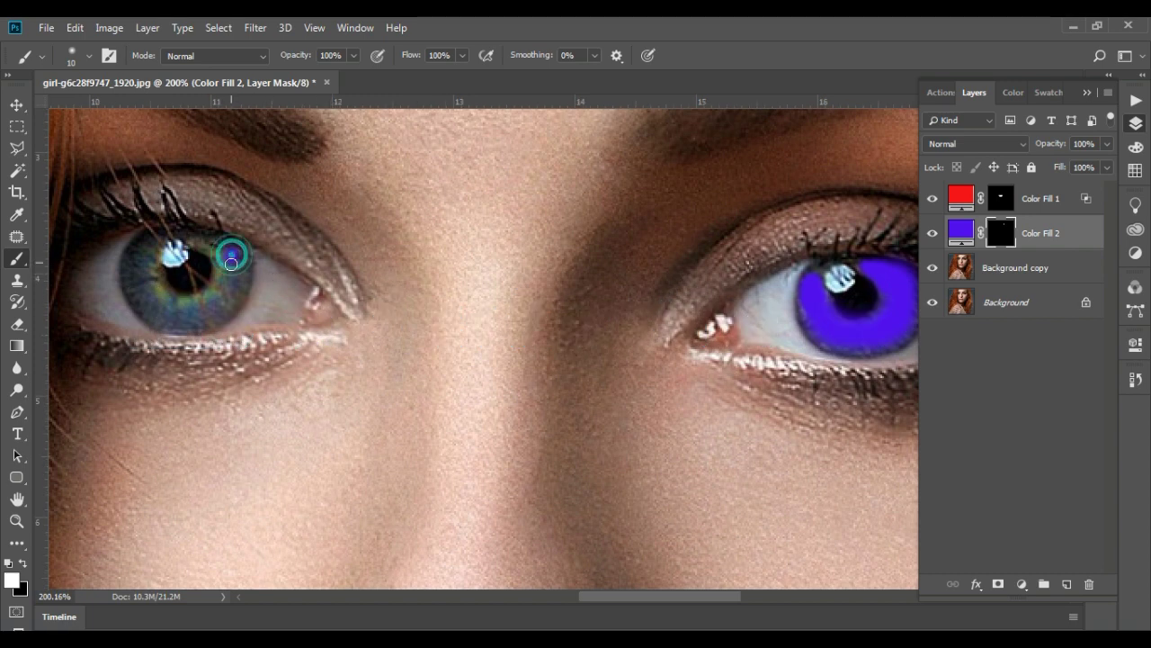
left_click_drag(232, 254, 230, 286)
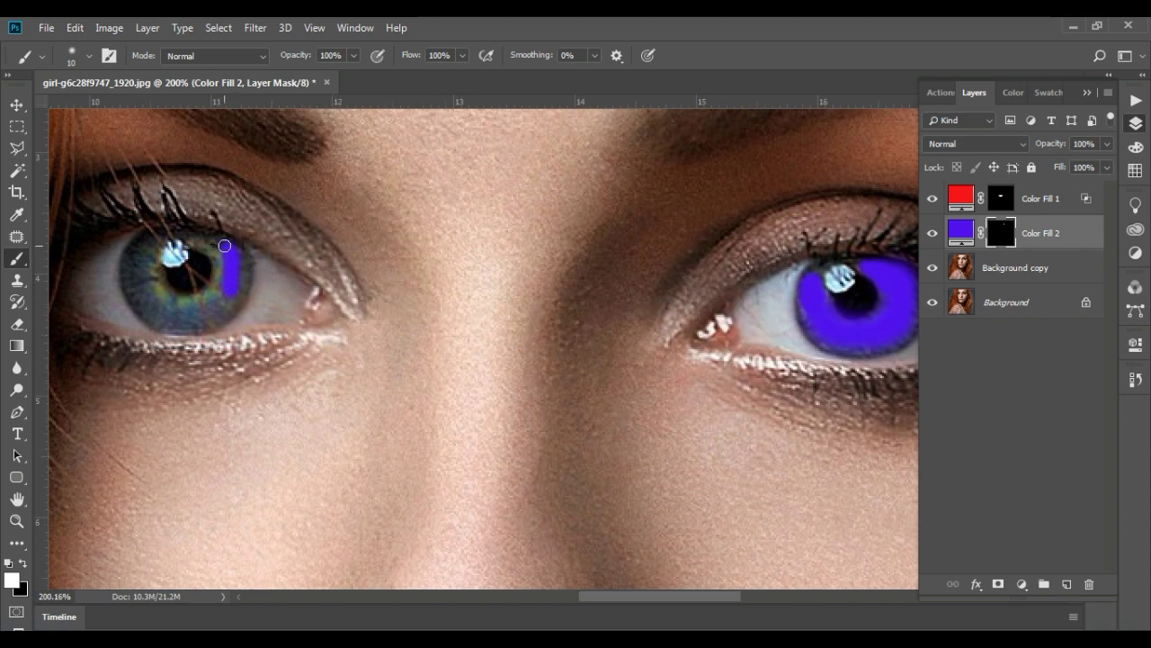
mouse_move(234, 299)
left_mouse_down()
mouse_move(212, 303)
mouse_move(230, 253)
mouse_move(203, 311)
mouse_move(180, 311)
mouse_move(154, 285)
mouse_move(148, 241)
mouse_move(137, 266)
mouse_move(152, 306)
mouse_move(199, 316)
mouse_move(237, 260)
mouse_move(219, 250)
left_mouse_up()
key("bracketright")
key("bracketright")
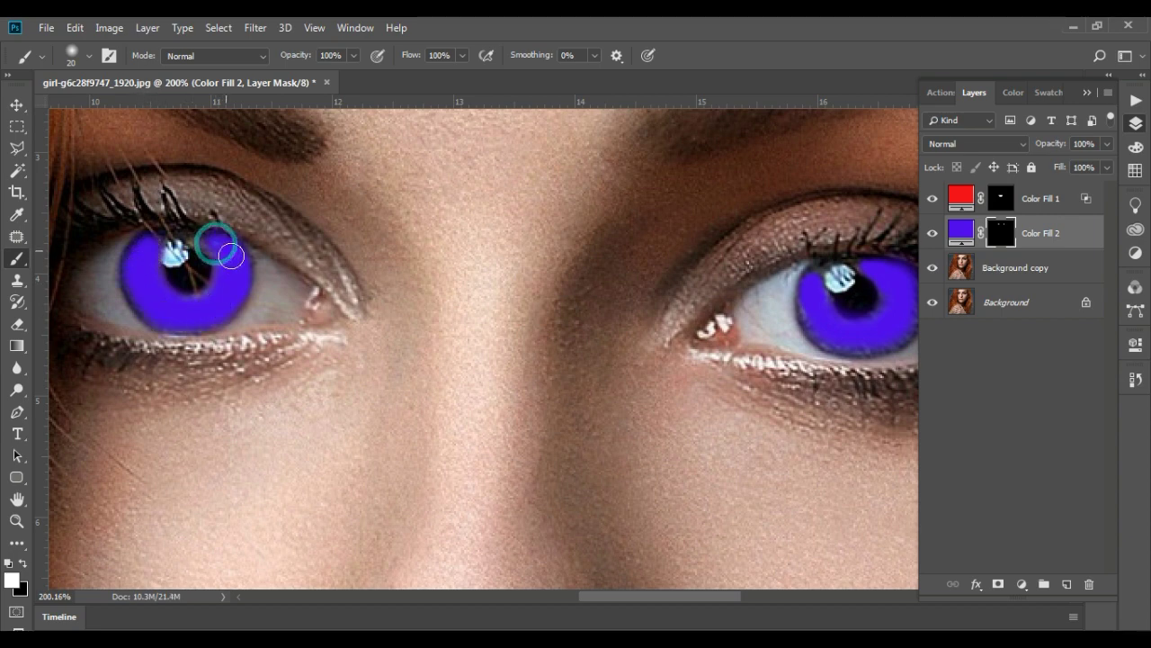
left_click_drag(819, 314, 864, 336)
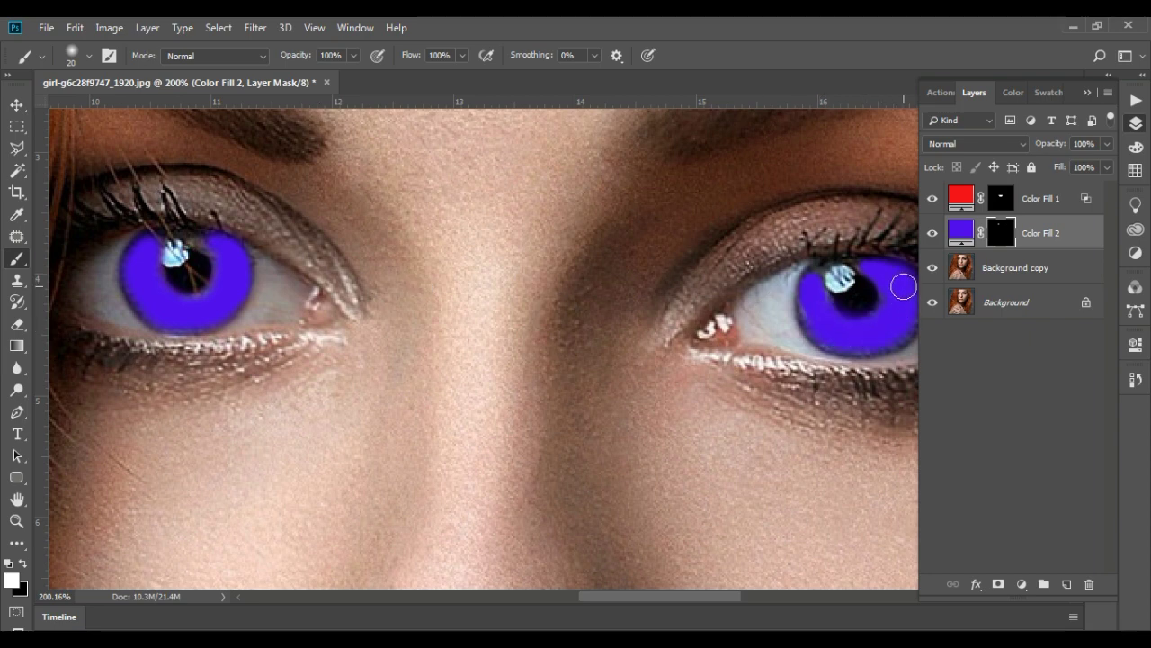
left_click(17, 105)
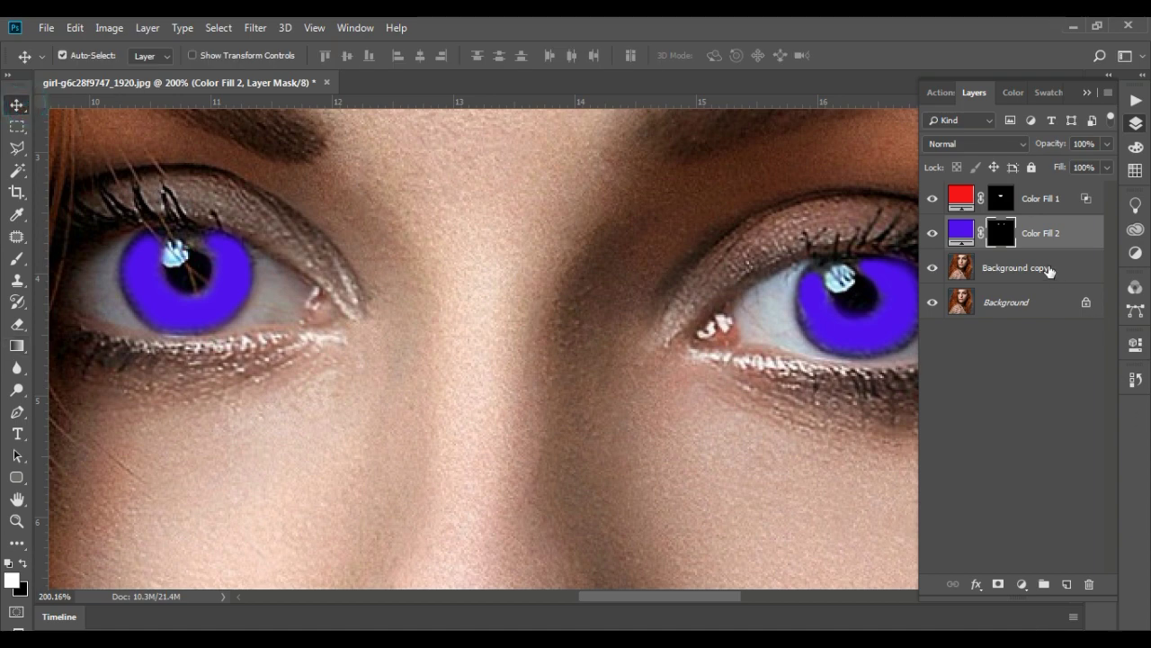
left_click(972, 144)
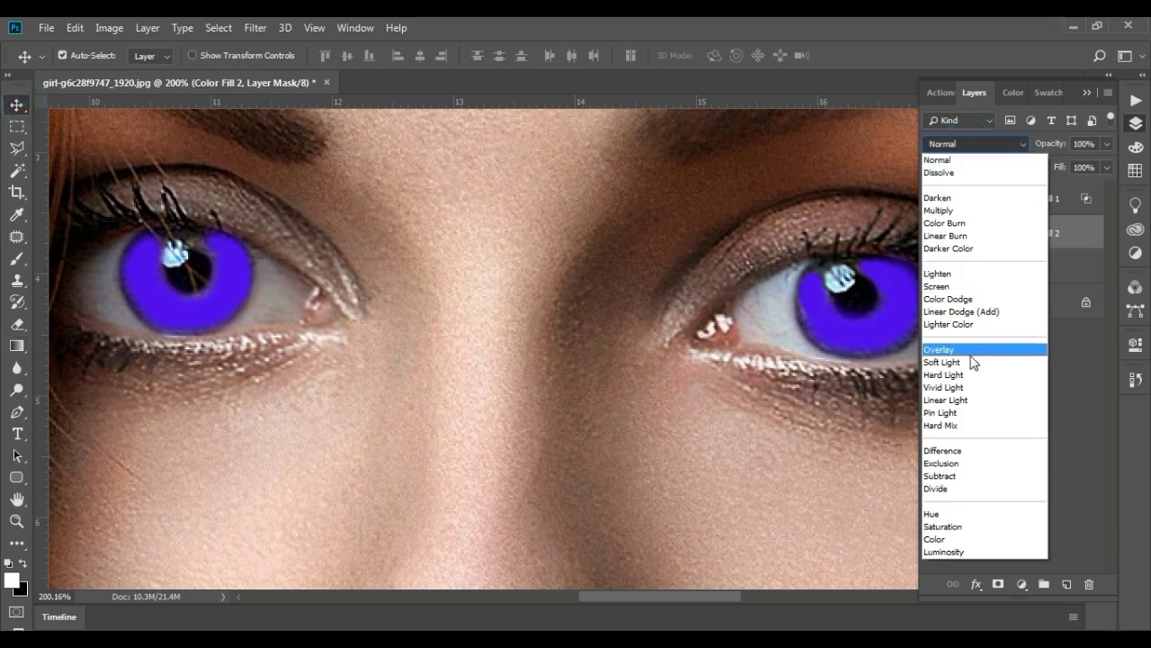
left_click(972, 364)
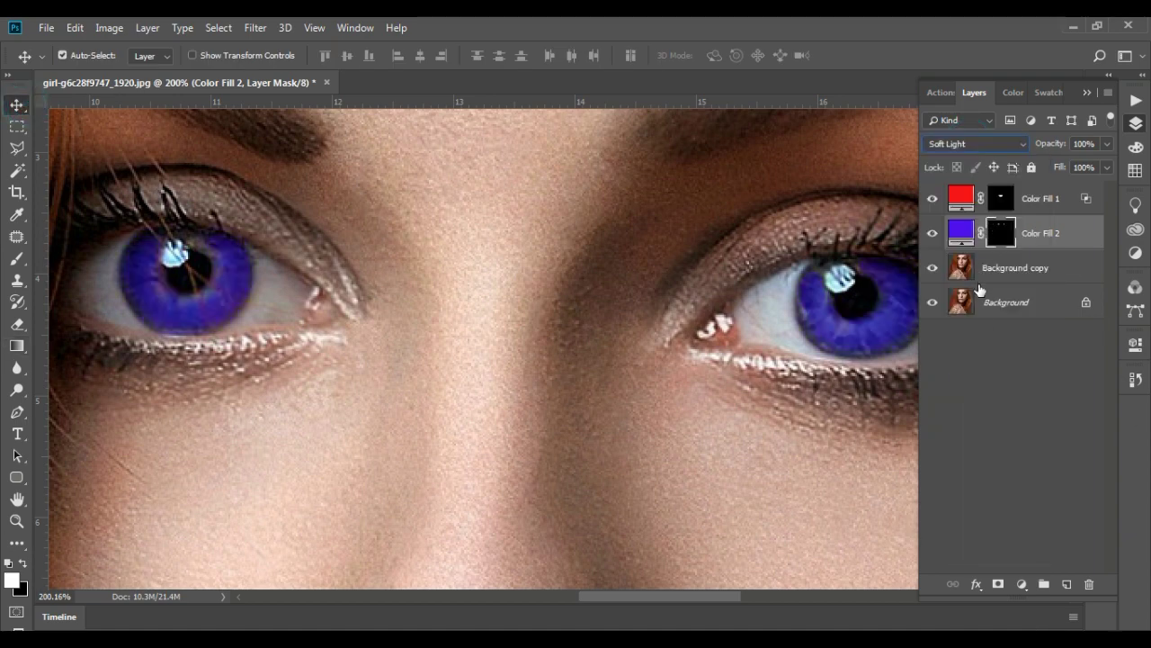
key("Down")
key("Down")
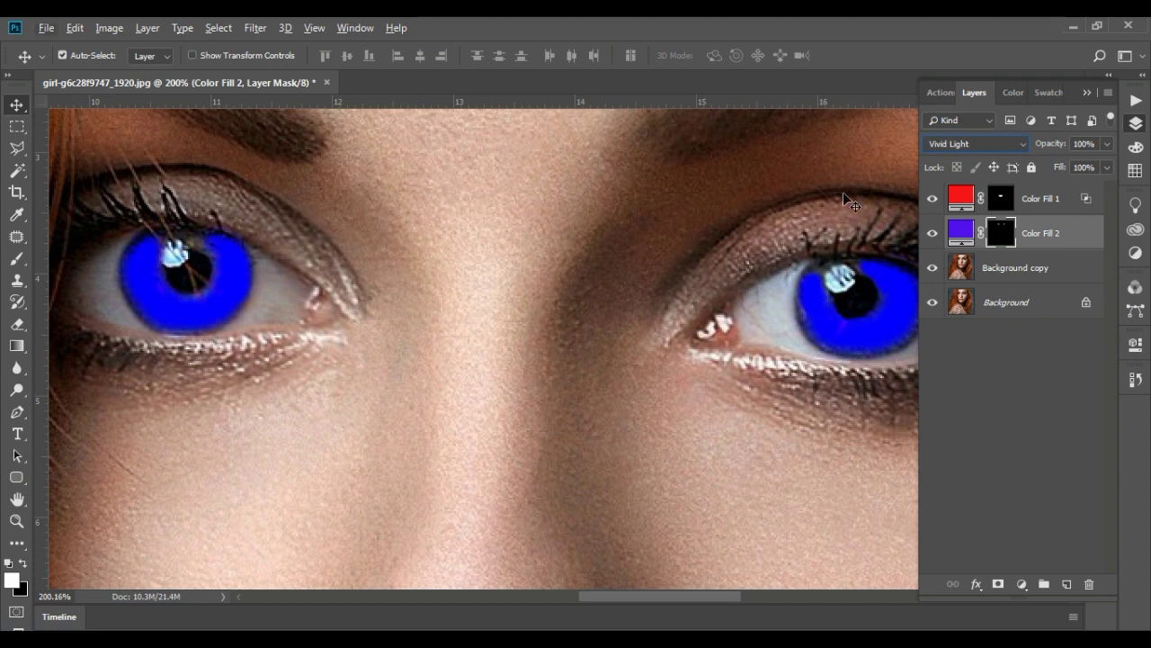
left_click(928, 148)
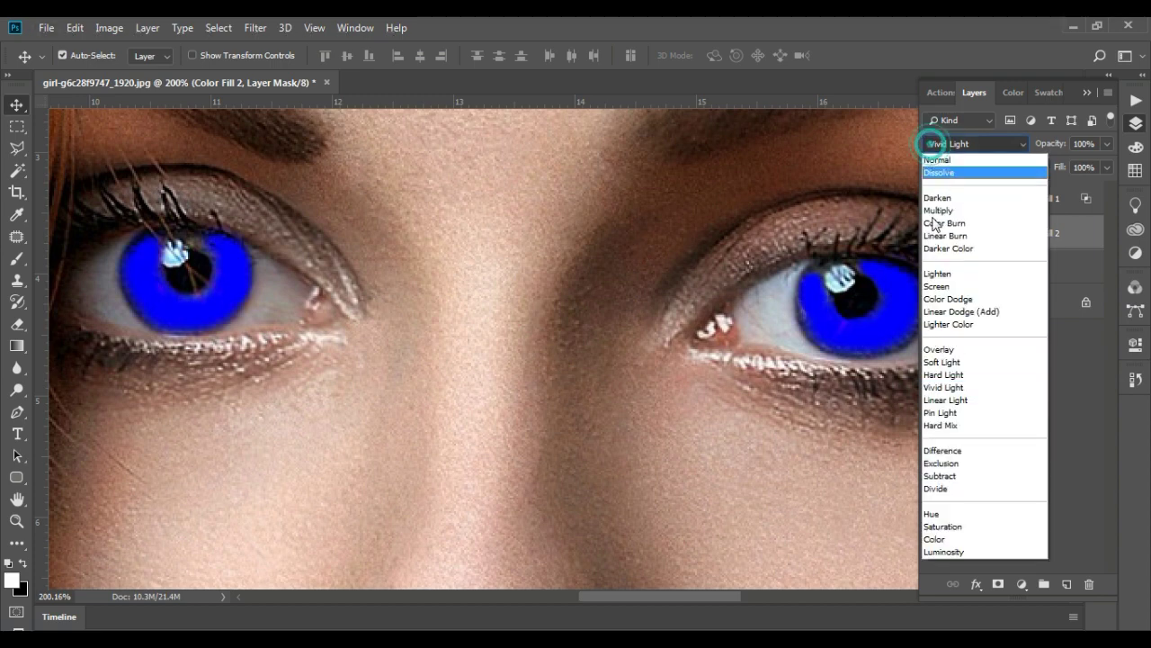
left_click(966, 351)
left_click(970, 147)
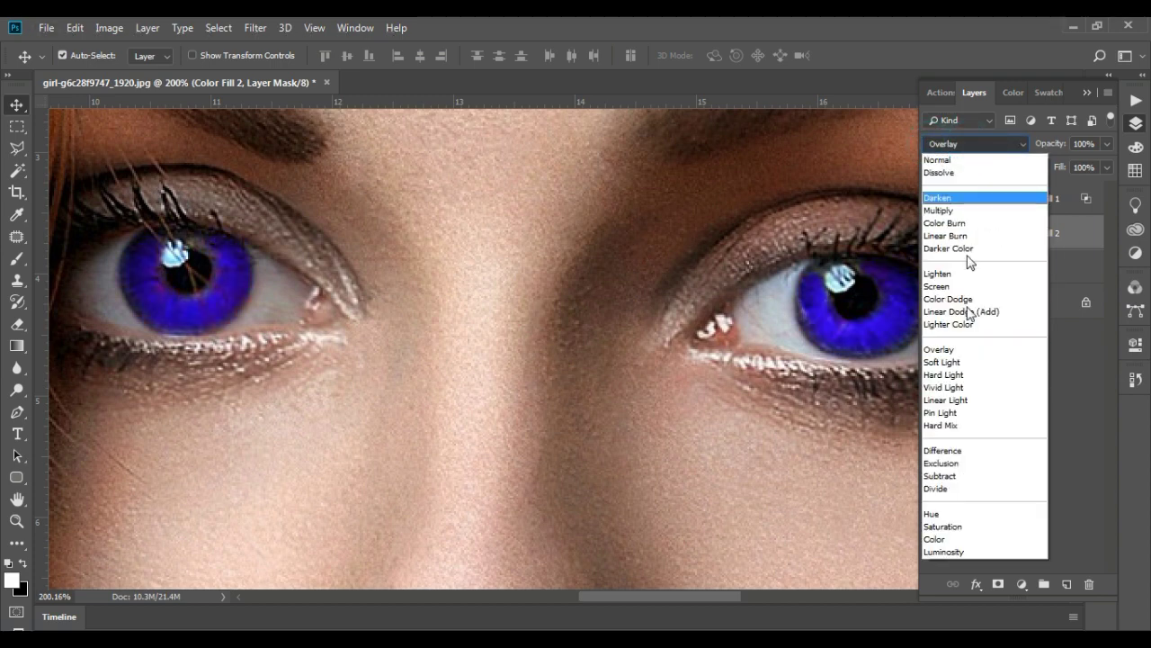
left_click(969, 376)
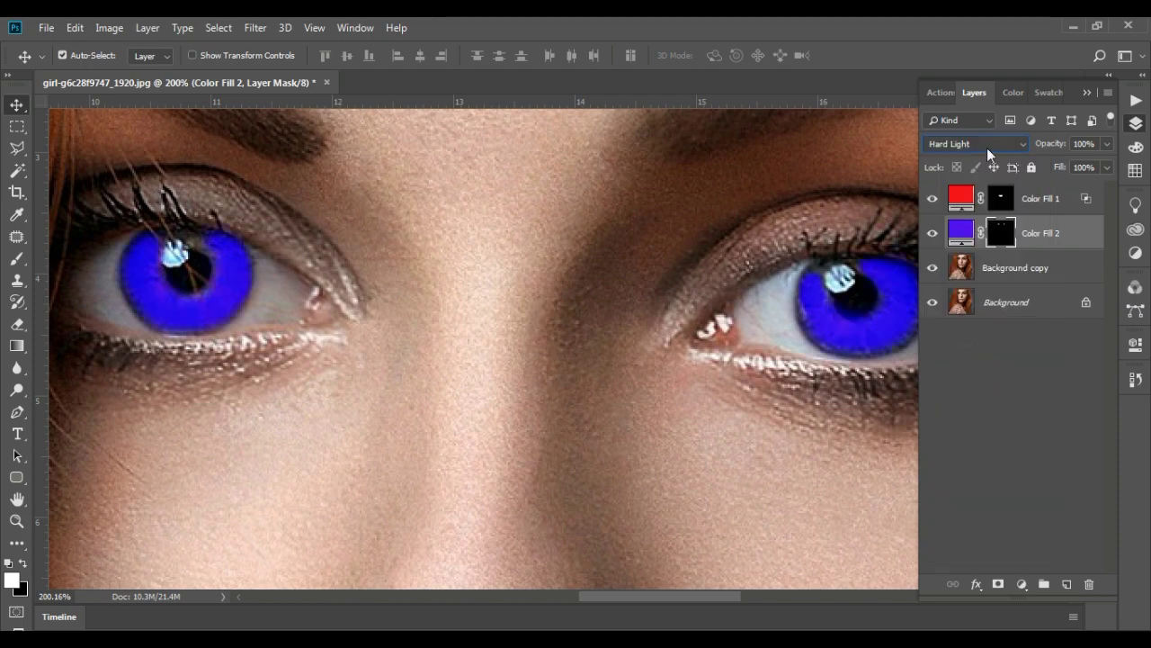
left_click(987, 146)
left_click(943, 362)
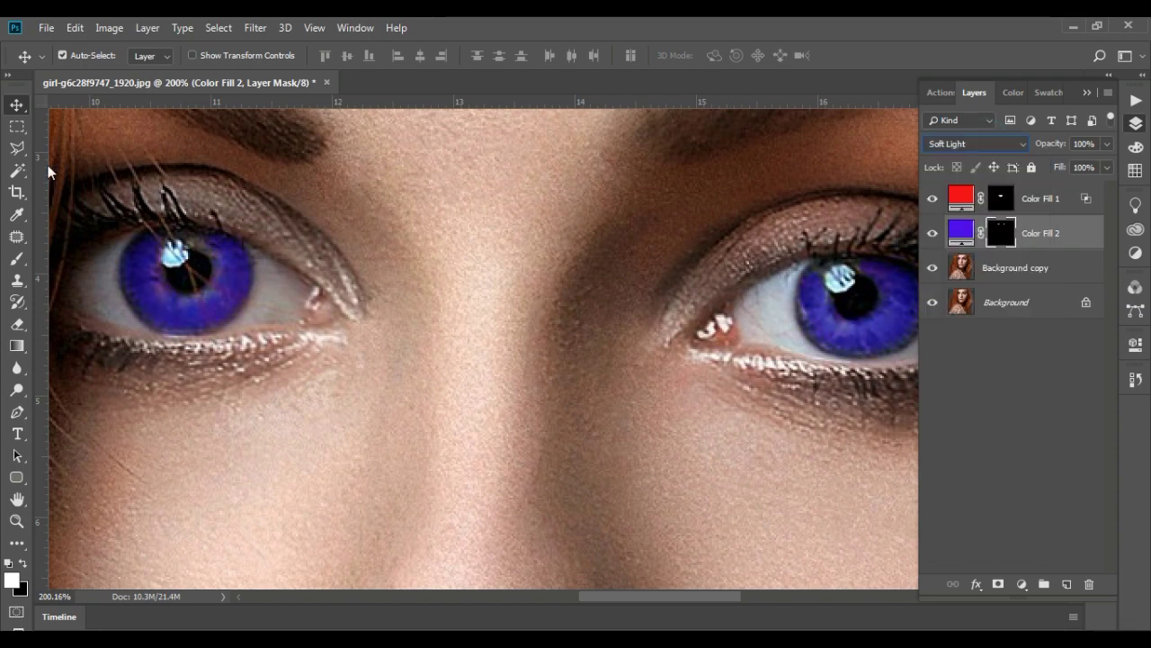
scroll(378, 247, "down", 2)
scroll(380, 241, "down", 1)
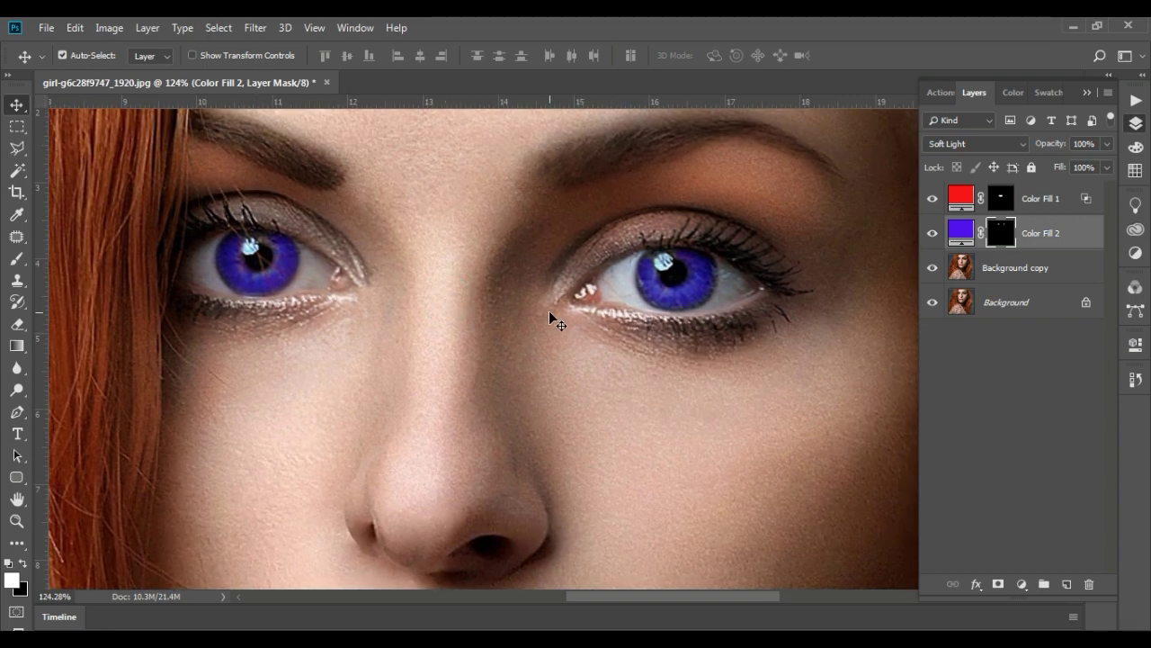
key("ctrl+l")
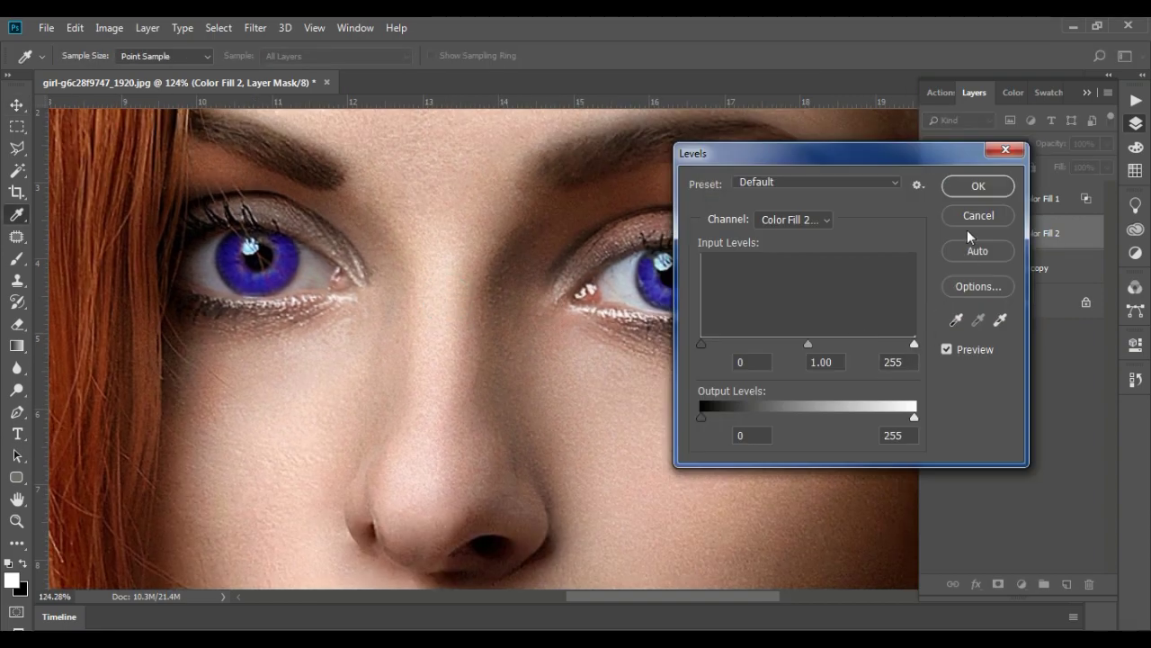
left_click(978, 185)
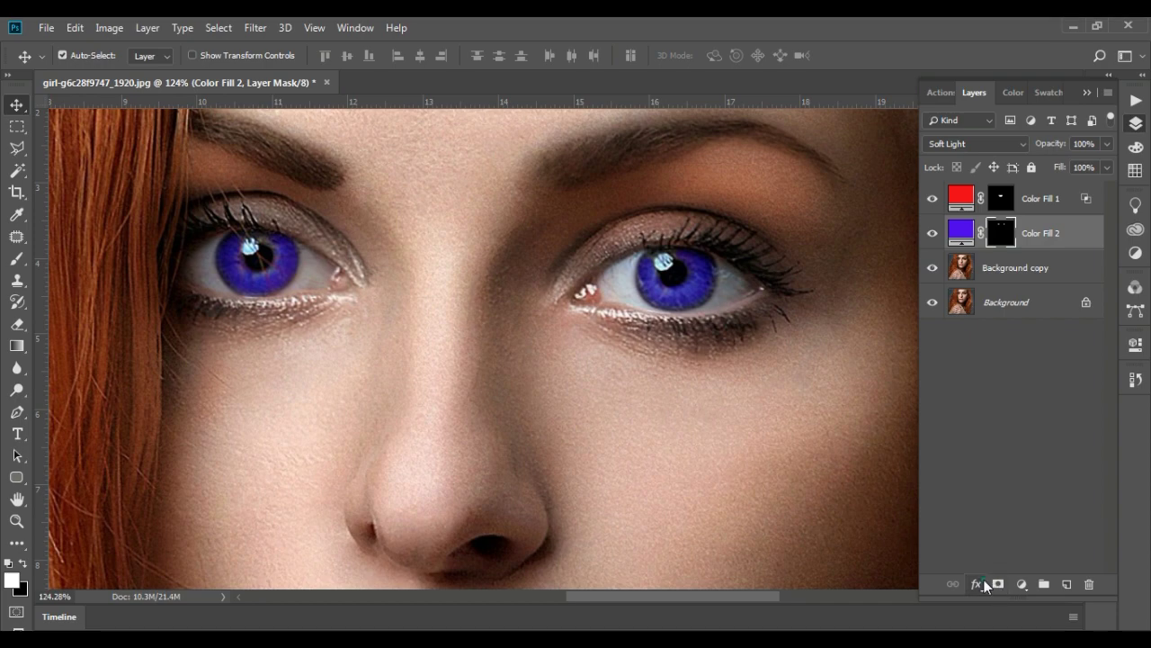
left_click(976, 584)
Set Color Fill 2's Blend If to This Layer 4/38–153/253 and Underlying 0/37–155/255.
left_click(1012, 413)
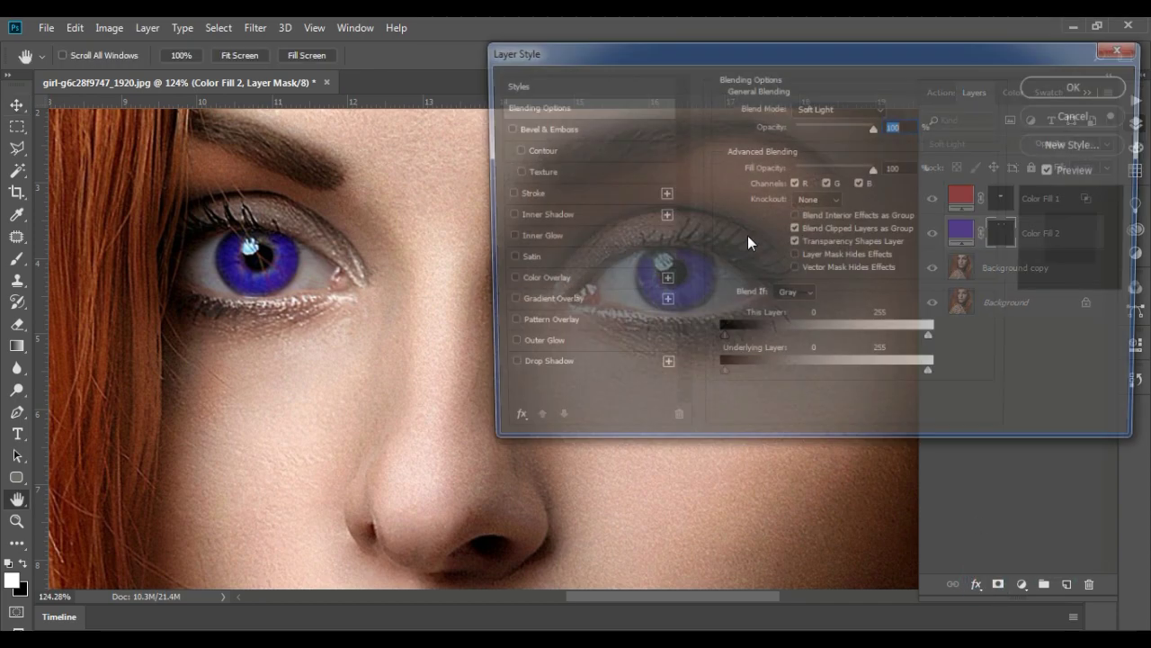
left_click_drag(735, 46, 647, 282)
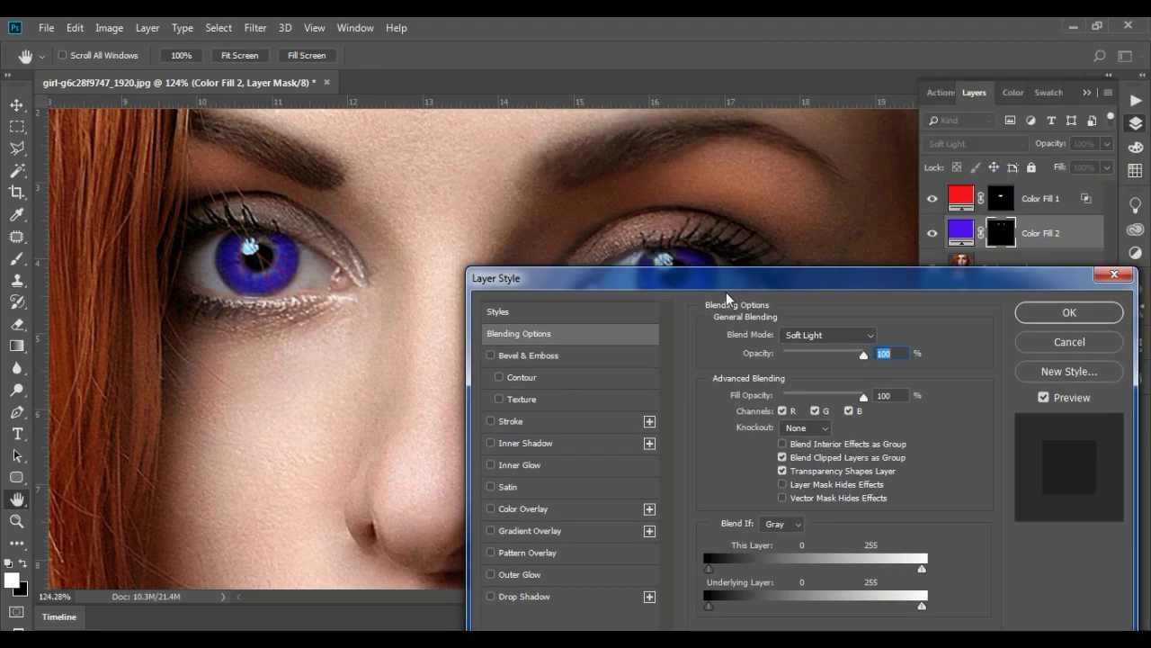
left_click_drag(749, 254, 950, 47)
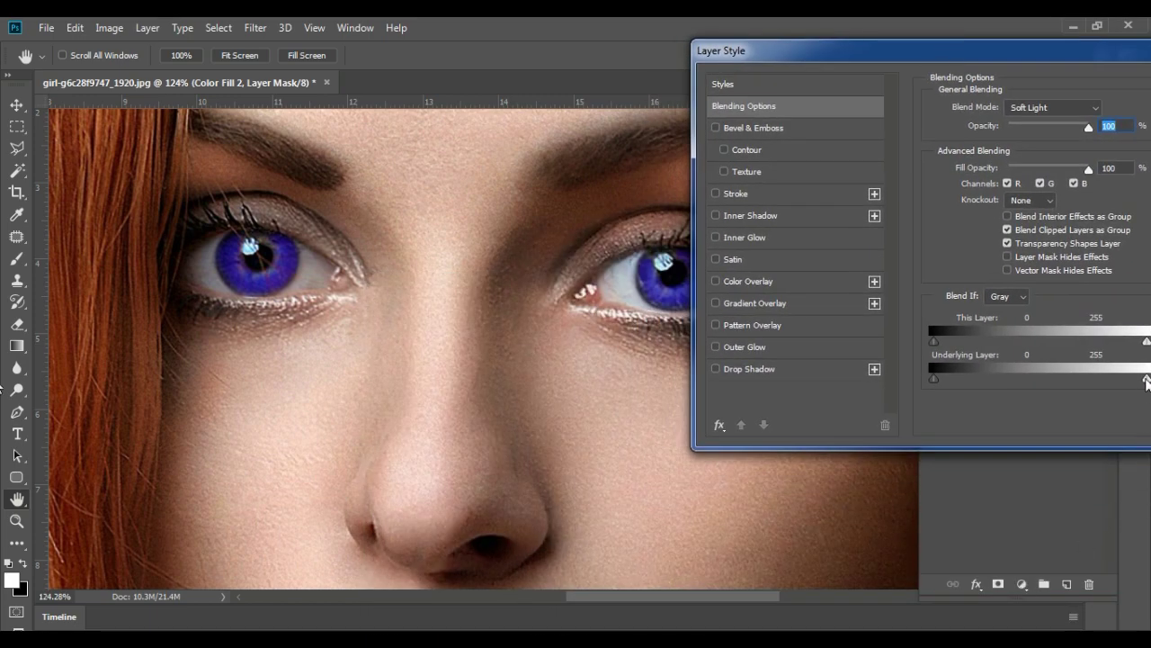
mouse_move(1146, 380)
left_mouse_down()
mouse_move(1095, 380)
mouse_move(1149, 379)
mouse_move(1062, 350)
mouse_move(1143, 343)
left_mouse_up()
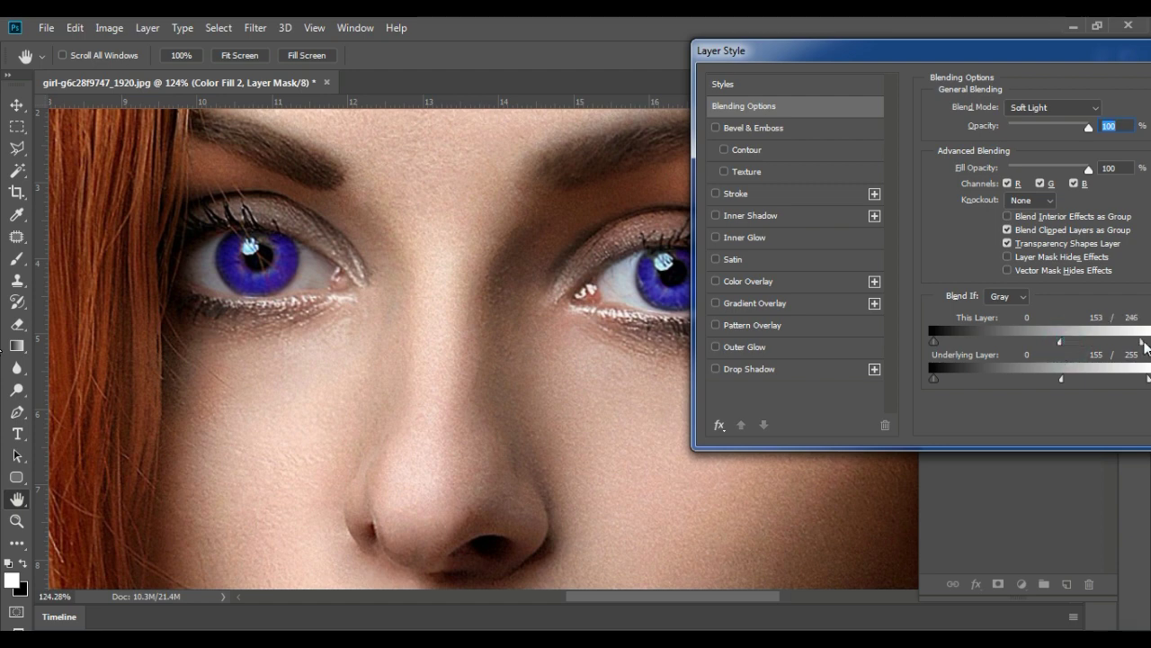
left_click_drag(884, 53, 782, 81)
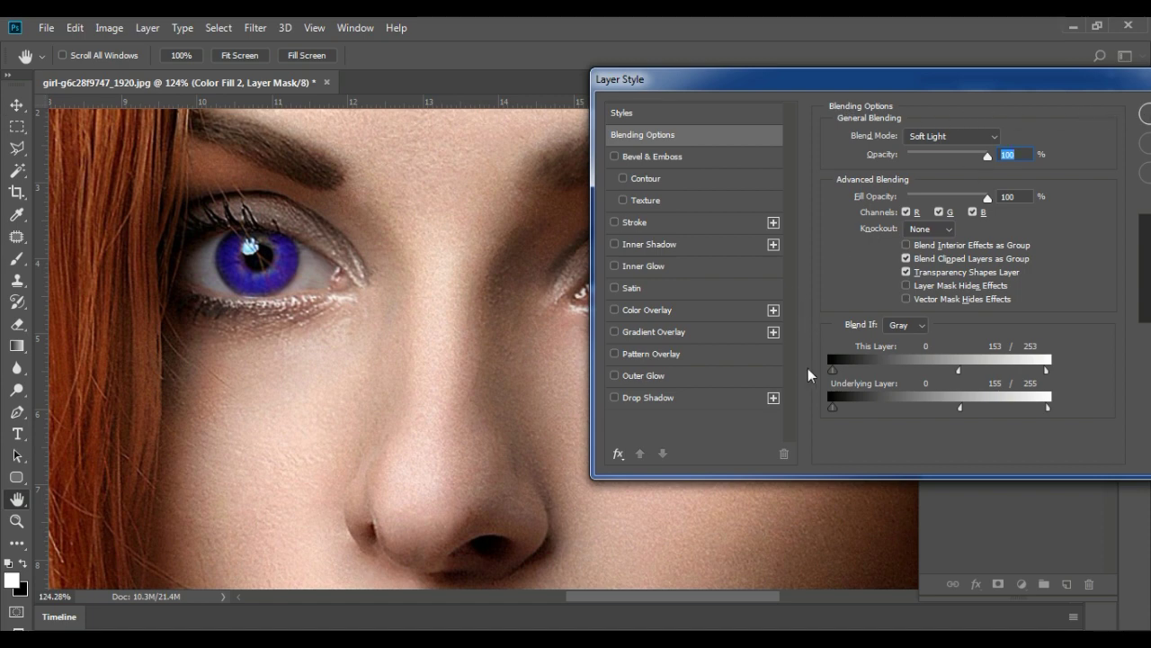
left_click_drag(832, 370, 878, 369)
mouse_move(834, 406)
left_mouse_down()
mouse_move(879, 408)
mouse_move(844, 409)
left_mouse_up()
left_click_drag(833, 370, 829, 347)
left_click_drag(816, 90, 787, 89)
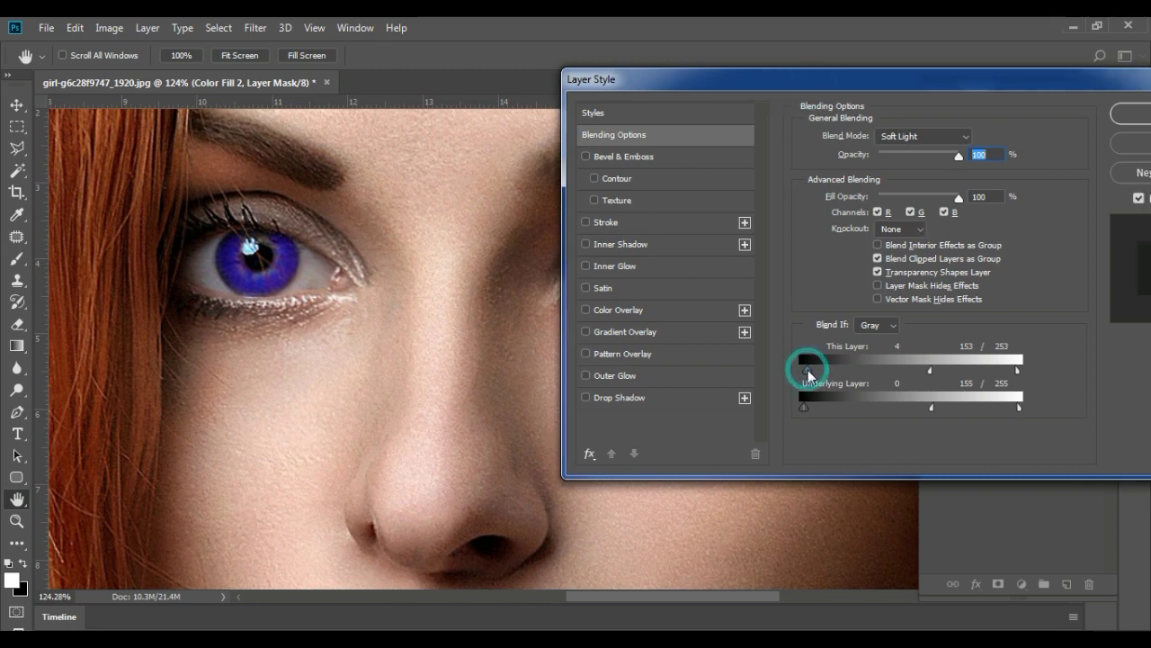
mouse_move(809, 373)
left_mouse_down()
mouse_move(837, 372)
mouse_move(836, 409)
left_mouse_up()
left_click(1123, 118)
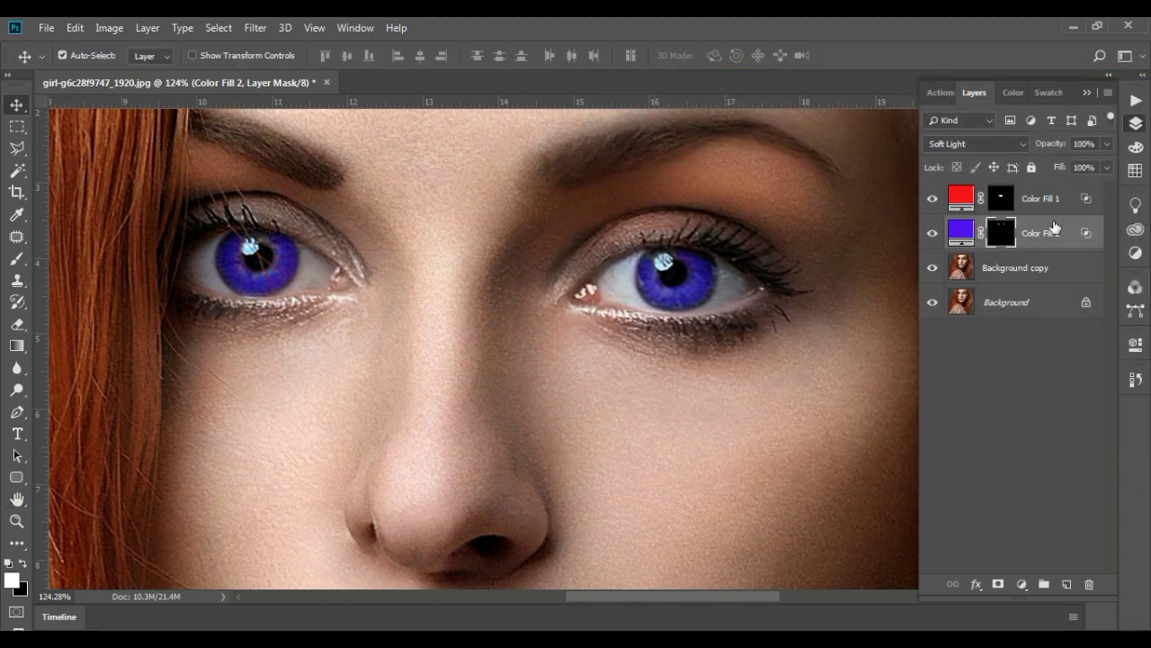
Lower Color Fill 2's Fill to 57%.
left_click(1106, 167)
left_click_drag(1072, 186, 1060, 187)
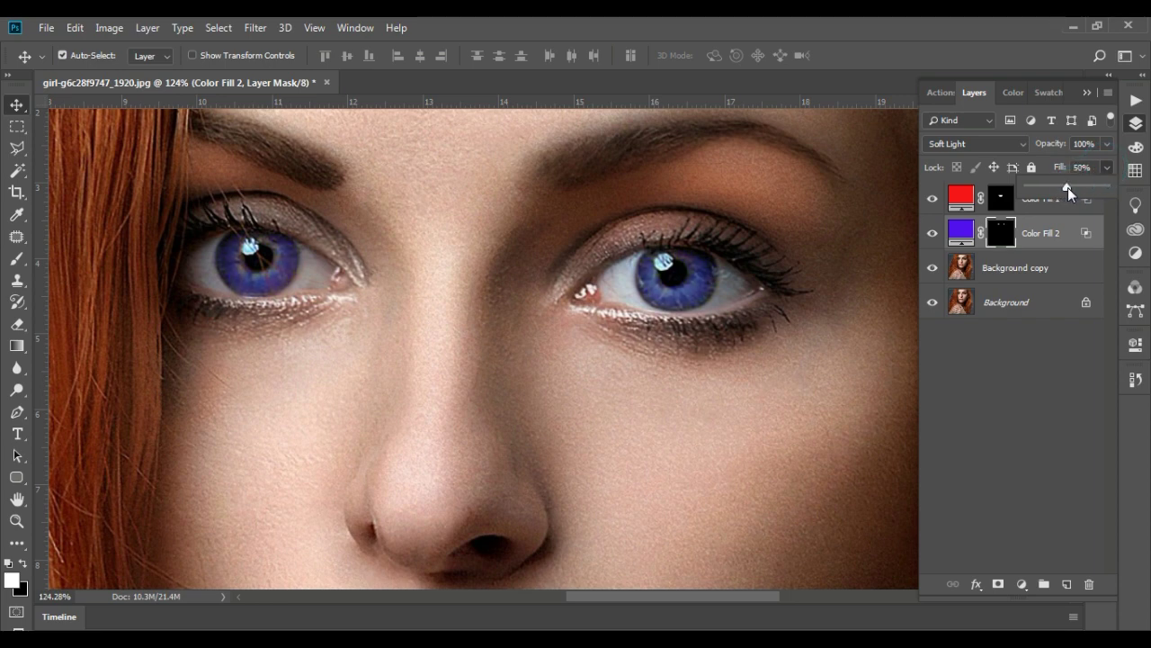
left_click(1028, 403)
scroll(373, 330, "down", 5)
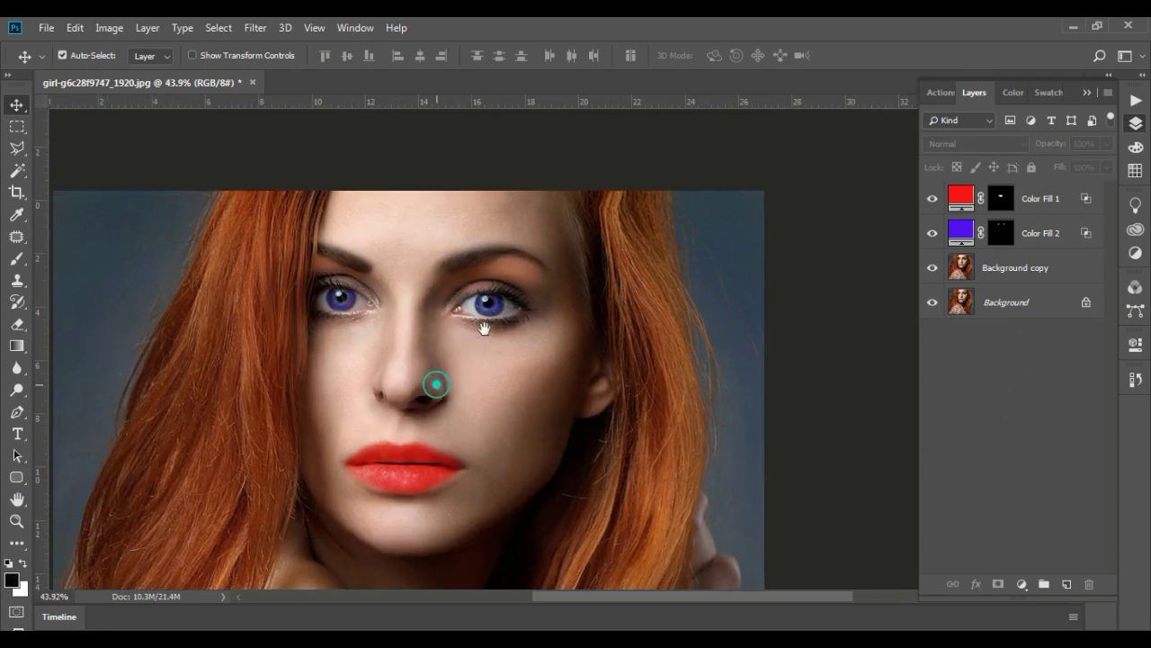
scroll(439, 287, "up", 3)
scroll(439, 287, "up", 1)
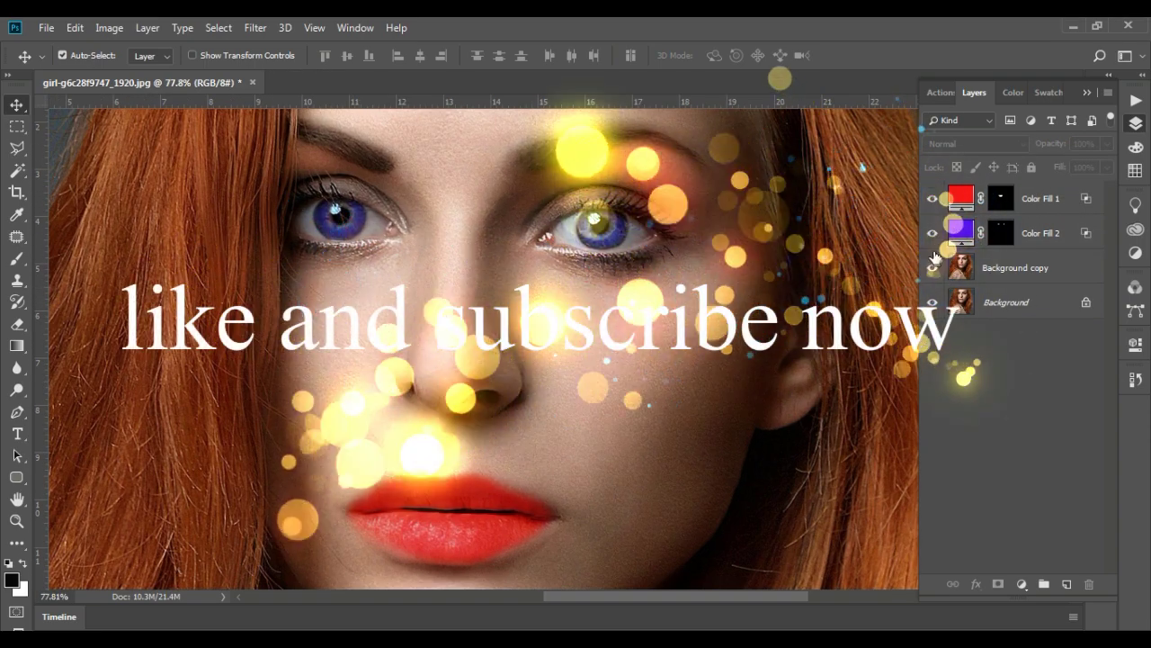
left_click(931, 232)
left_click(931, 233)
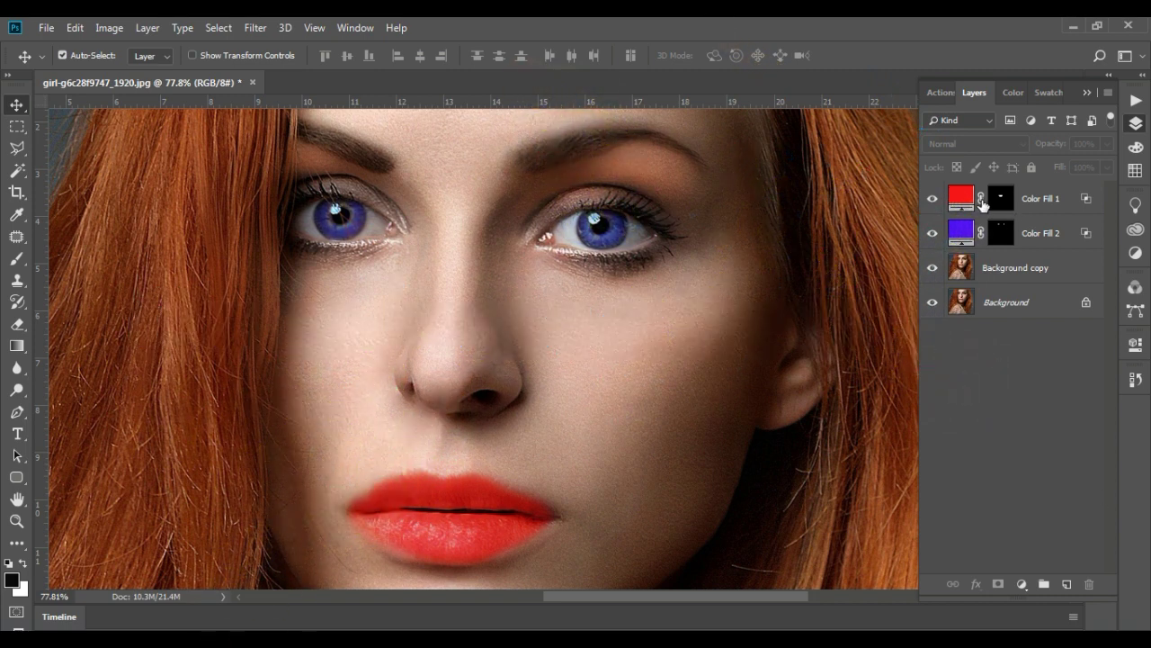
left_click(981, 268)
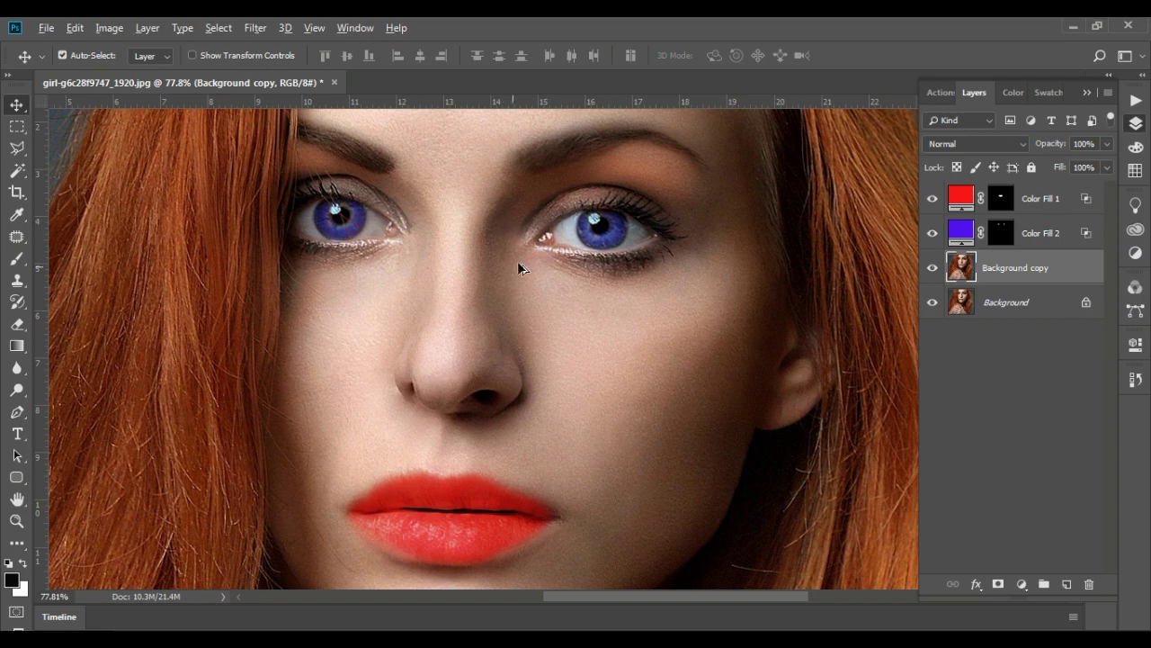
scroll(522, 256, "up", 2)
scroll(504, 221, "up", 2)
scroll(504, 216, "down", 3)
scroll(516, 222, "down", 2)
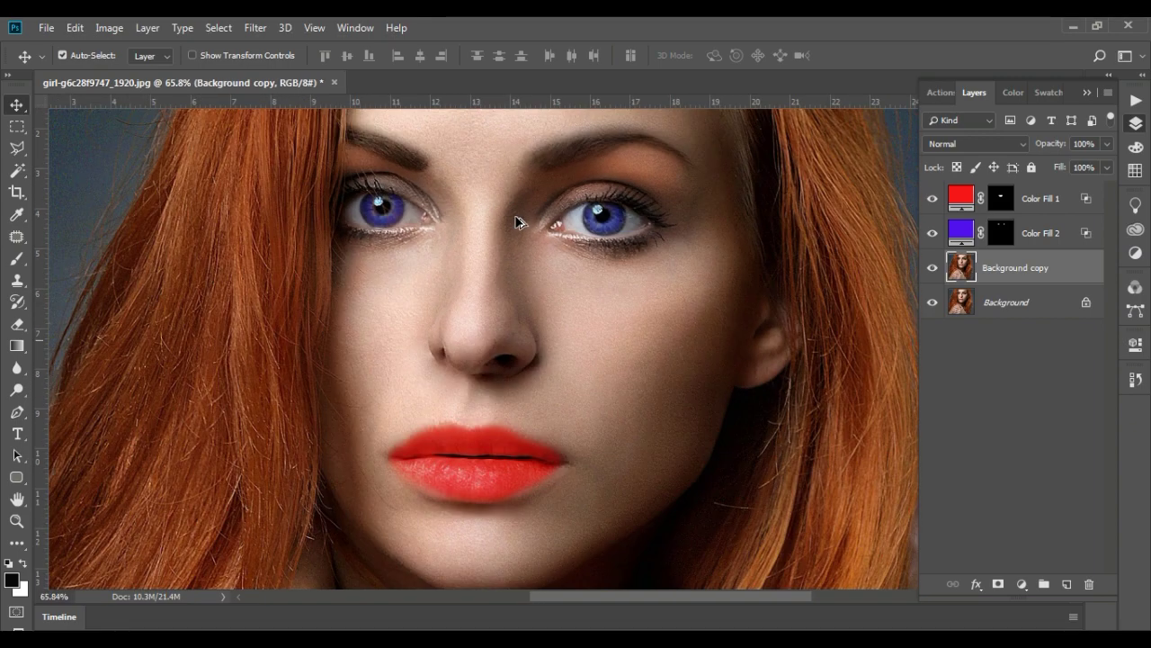
scroll(516, 222, "down", 2)
Add a near-black (070707) Color Fill 3 layer above Background copy and invert its mask to black.
scroll(531, 206, "up", 1)
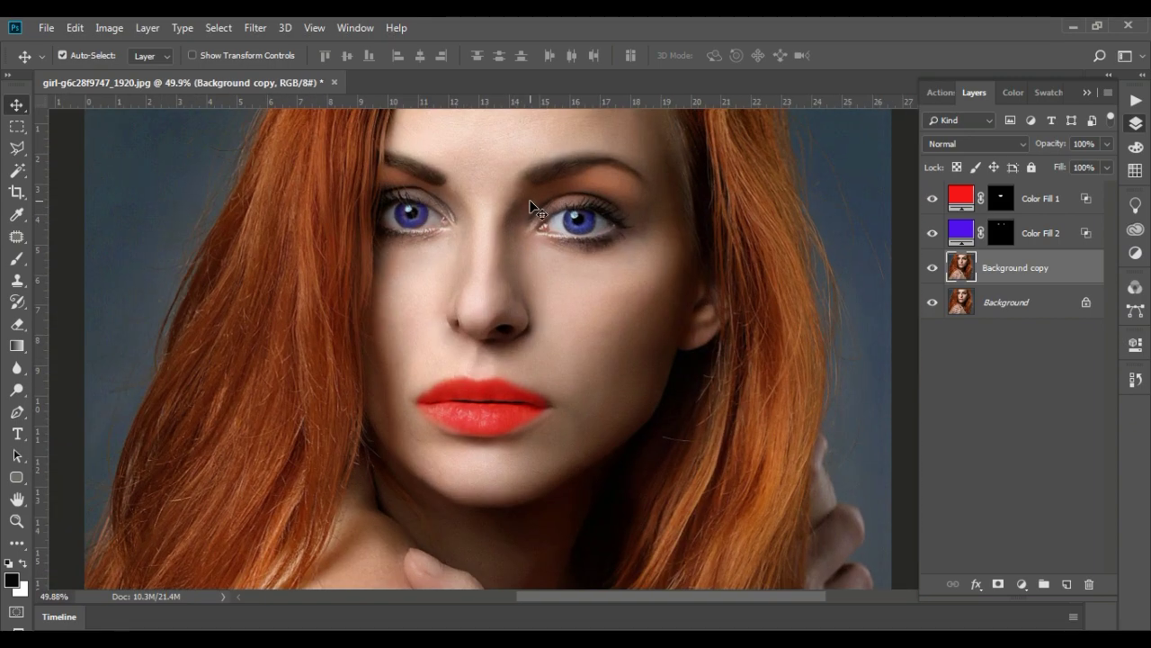
scroll(533, 203, "up", 3)
scroll(532, 202, "up", 5)
scroll(526, 203, "up", 6)
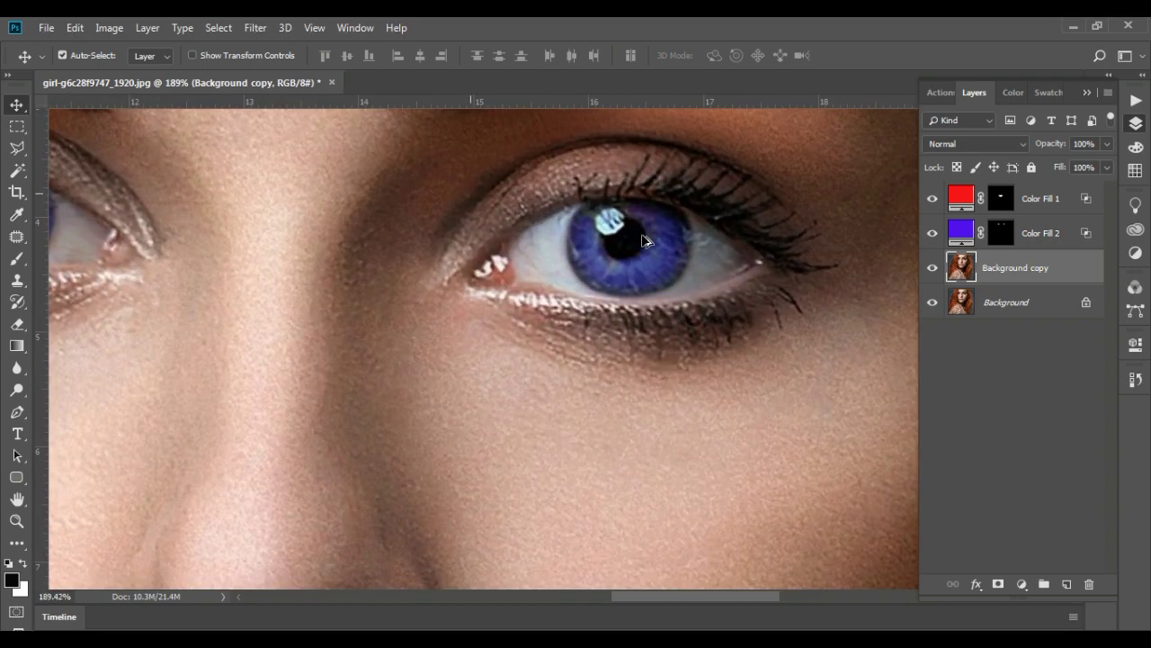
left_click_drag(519, 197, 510, 202)
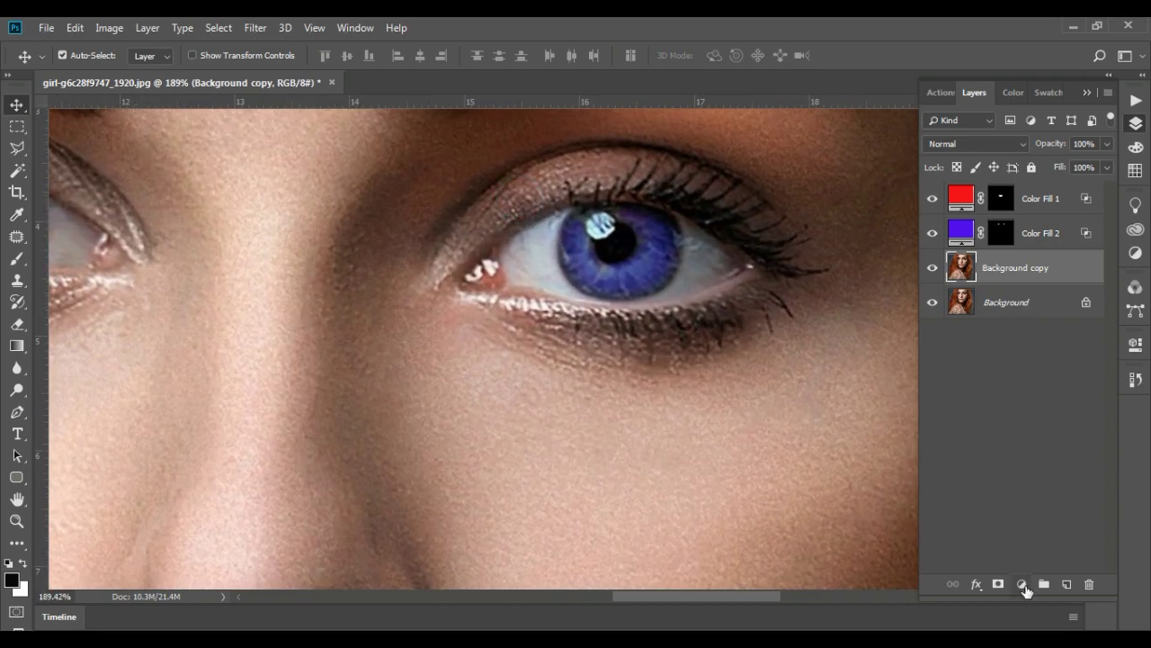
left_click(1023, 586)
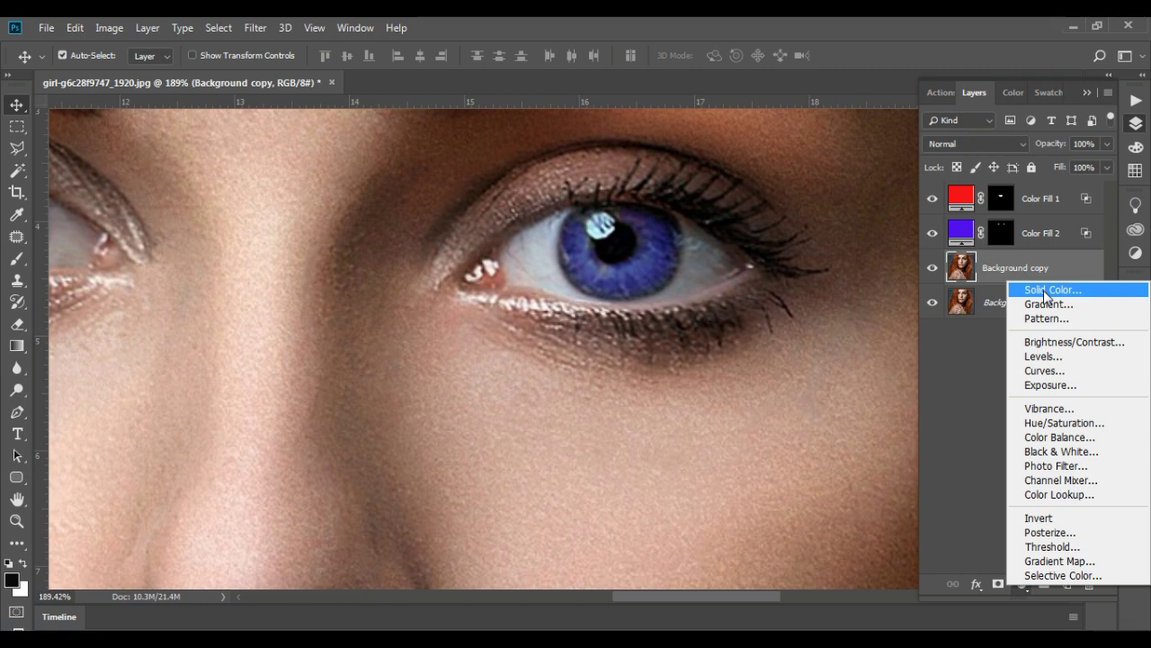
left_click(1045, 291)
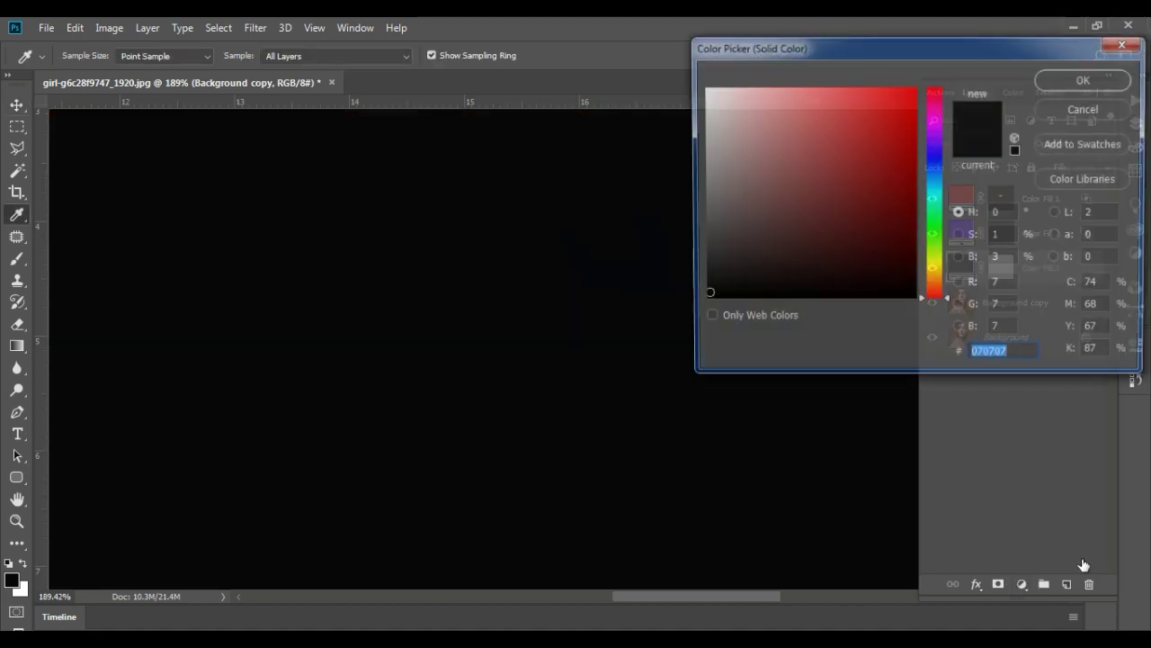
left_click(1058, 79)
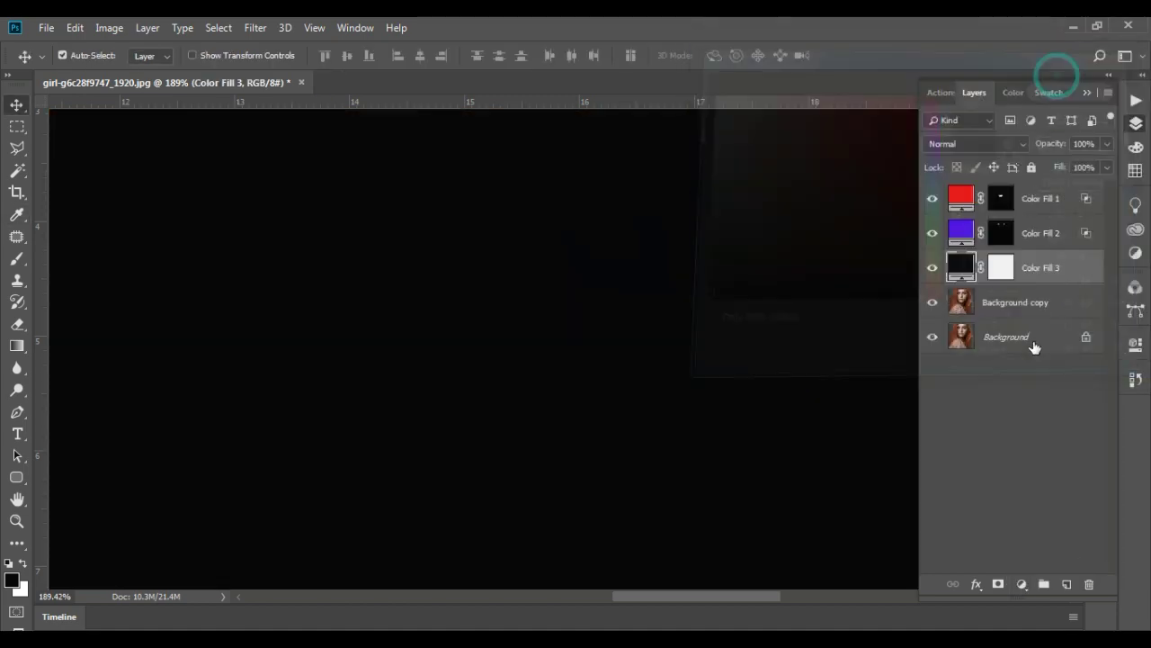
left_click(999, 272)
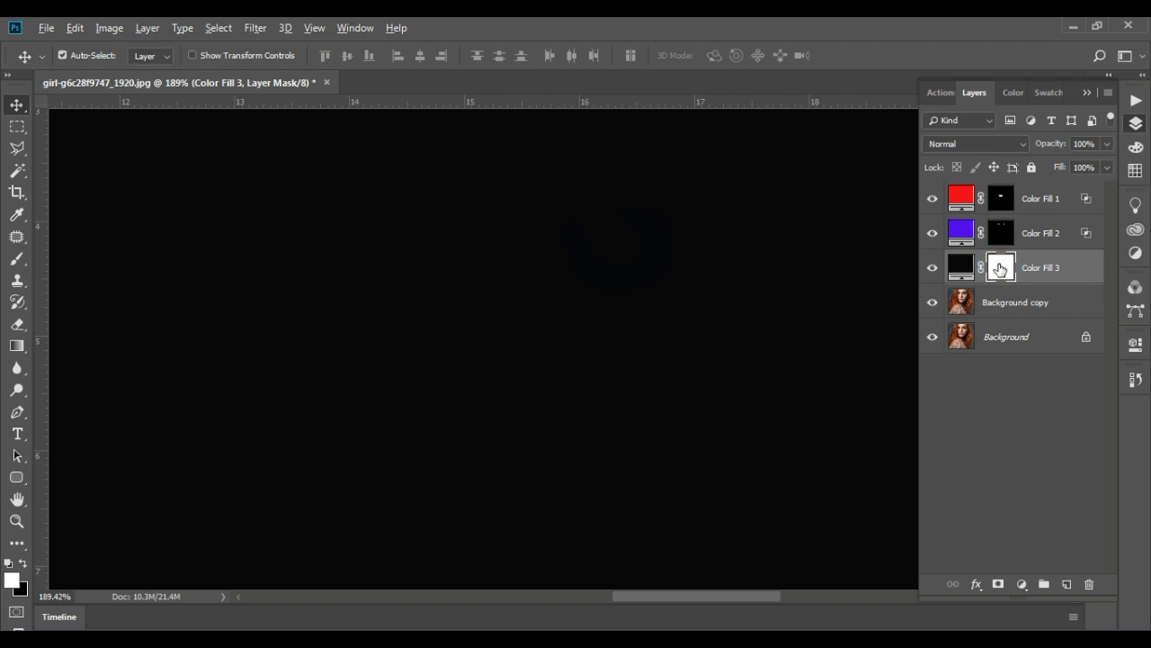
key("ctrl+i")
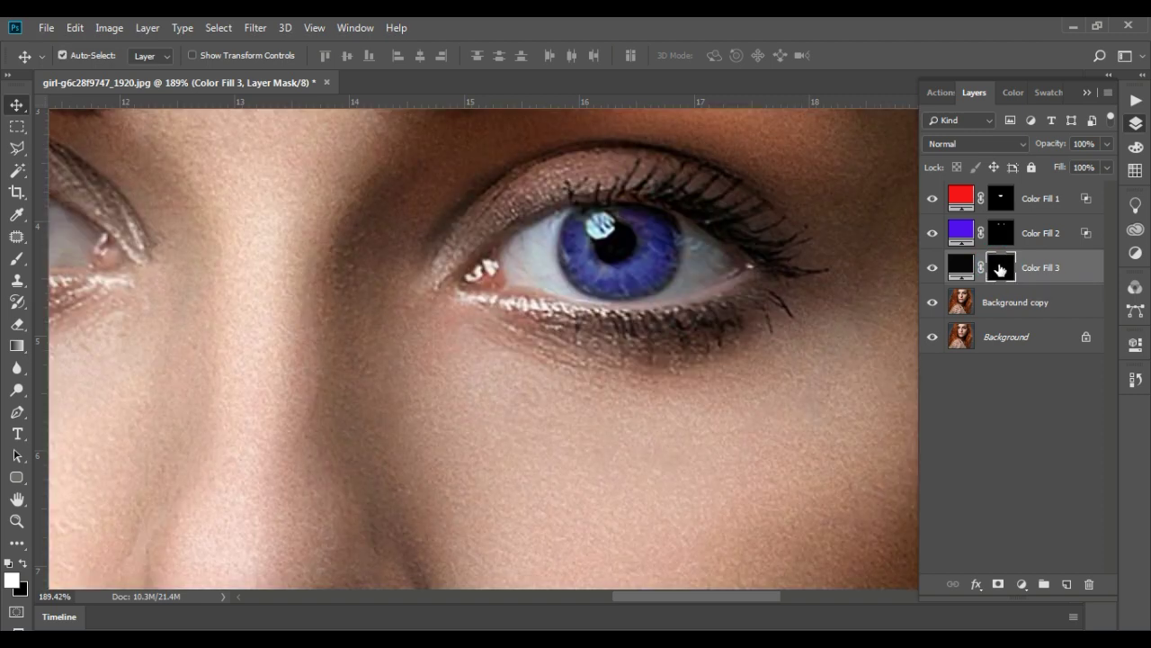
Brush the Color Fill 3 mask to line both eyes' upper and lower lash lines in thick black.
left_click(16, 258)
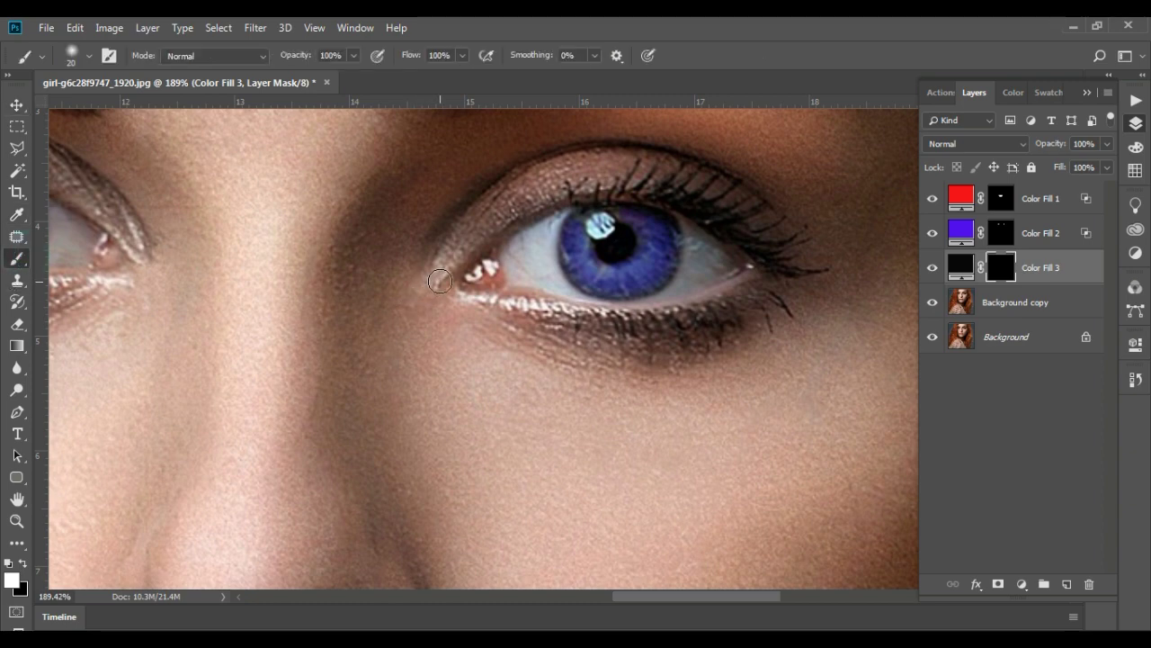
mouse_move(440, 281)
left_mouse_down()
mouse_move(524, 211)
mouse_move(592, 190)
mouse_move(653, 192)
mouse_move(759, 265)
mouse_move(810, 269)
mouse_move(789, 273)
mouse_move(699, 198)
mouse_move(585, 180)
mouse_move(511, 208)
mouse_move(448, 272)
mouse_move(424, 278)
mouse_move(437, 294)
mouse_move(445, 283)
mouse_move(589, 317)
mouse_move(689, 314)
mouse_move(743, 301)
mouse_move(766, 280)
mouse_move(725, 314)
mouse_move(682, 328)
mouse_move(588, 332)
mouse_move(447, 288)
mouse_move(542, 324)
mouse_move(521, 318)
left_mouse_up()
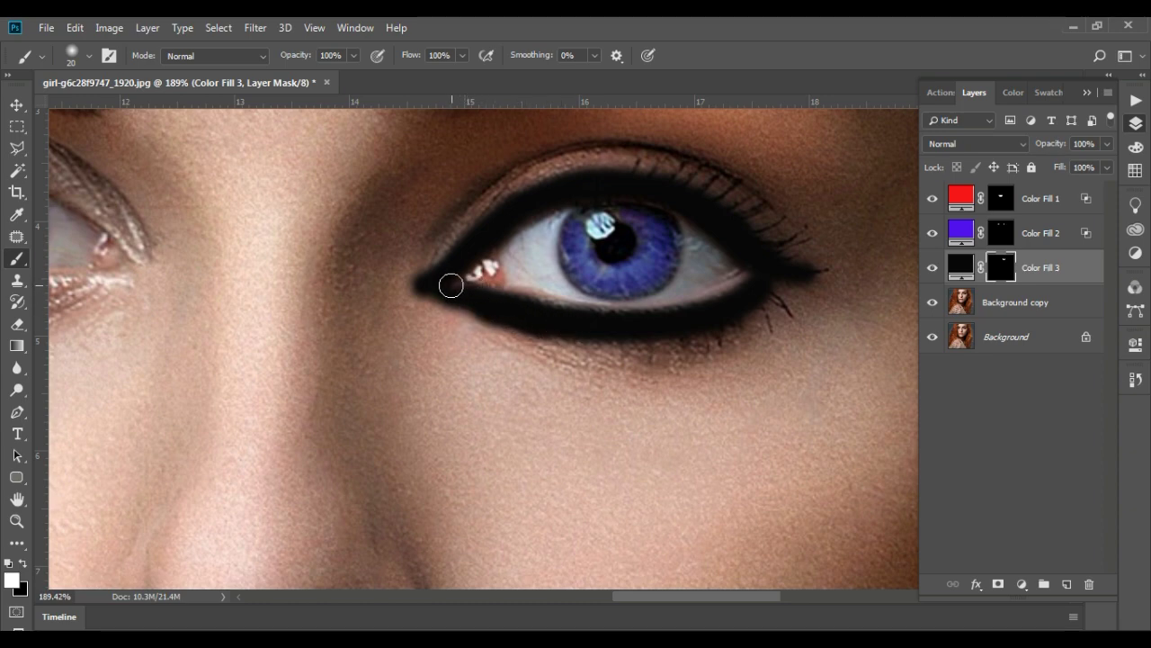
mouse_move(451, 285)
left_mouse_down()
mouse_move(591, 324)
mouse_move(765, 288)
left_mouse_up()
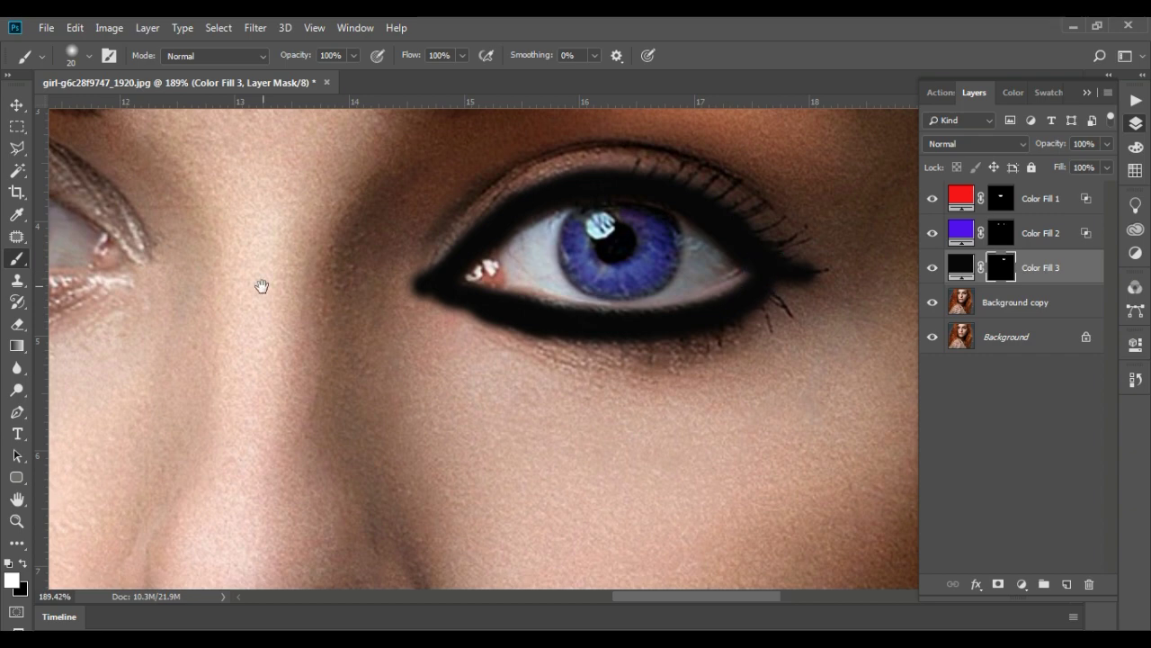
mouse_move(260, 286)
left_mouse_down()
mouse_move(422, 375)
mouse_move(696, 350)
mouse_move(734, 361)
left_mouse_up()
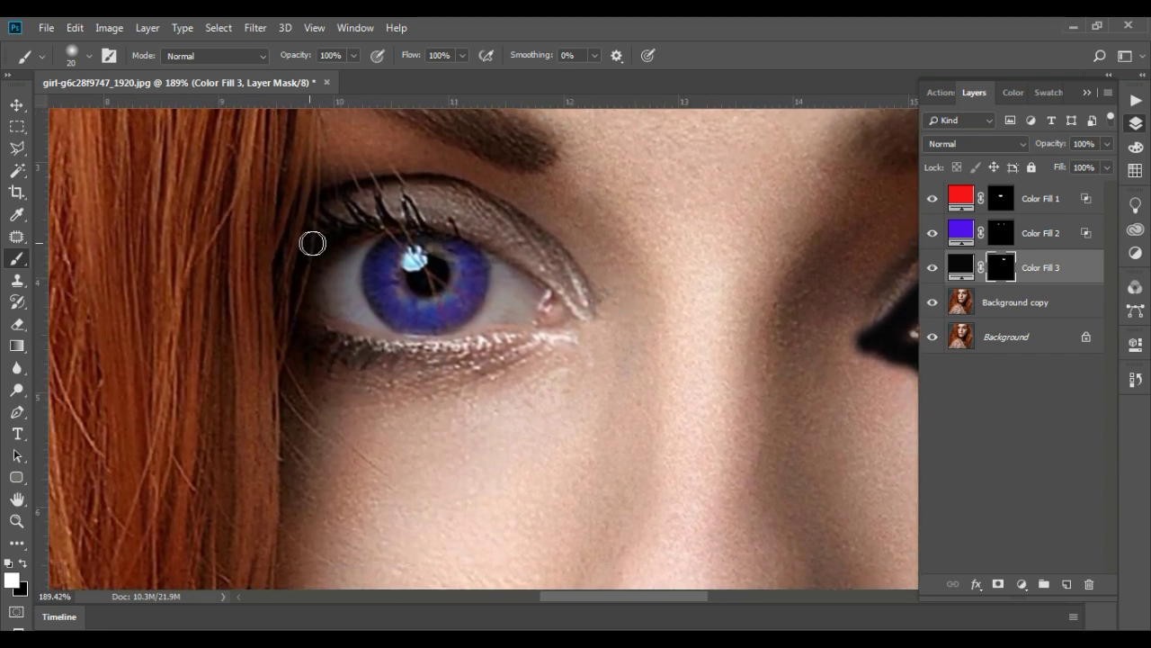
mouse_move(314, 242)
left_mouse_down()
mouse_move(411, 203)
mouse_move(523, 270)
mouse_move(585, 324)
mouse_move(548, 283)
mouse_move(432, 210)
mouse_move(368, 206)
mouse_move(309, 236)
left_mouse_up()
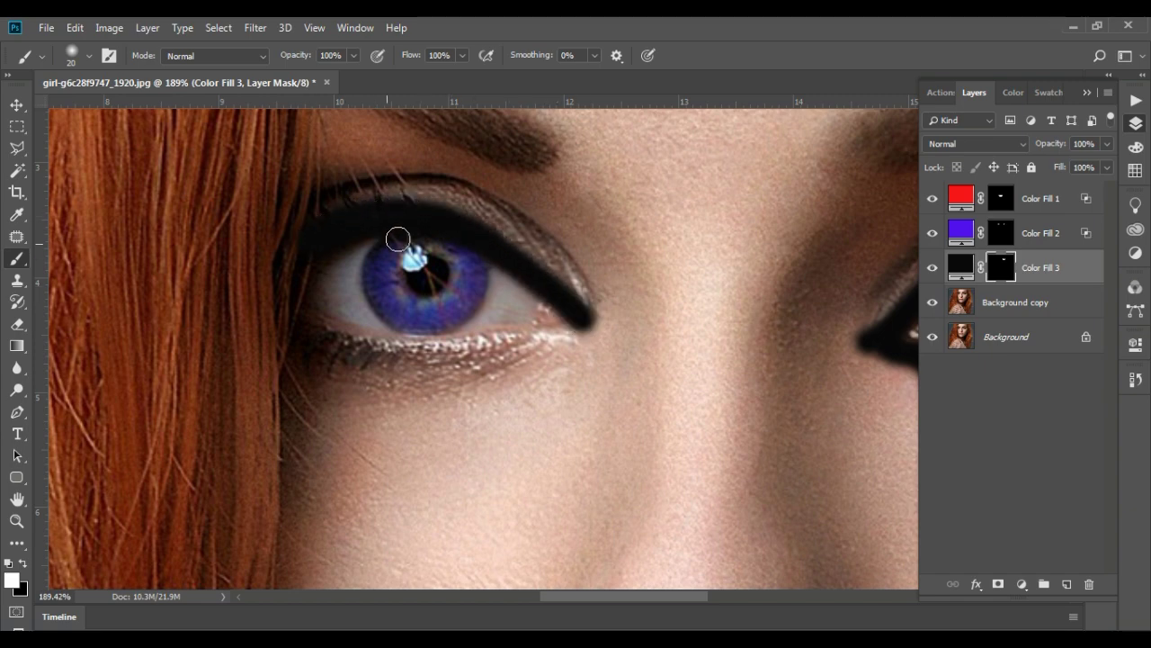
mouse_move(584, 326)
left_mouse_down()
mouse_move(597, 334)
mouse_move(419, 351)
mouse_move(357, 350)
mouse_move(305, 326)
mouse_move(438, 347)
mouse_move(547, 337)
left_mouse_up()
scroll(525, 341, "down", 4)
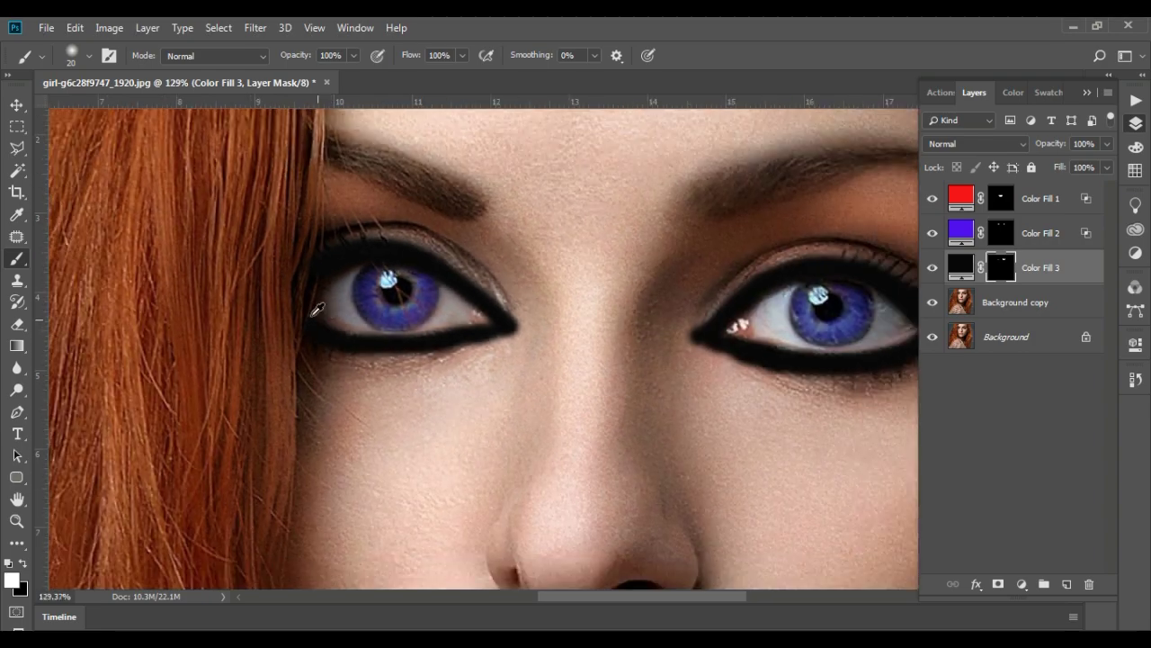
scroll(468, 328, "down", 2)
scroll(414, 318, "down", 1)
Set Color Fill 3's blend mode to Soft Light.
left_click(12, 105)
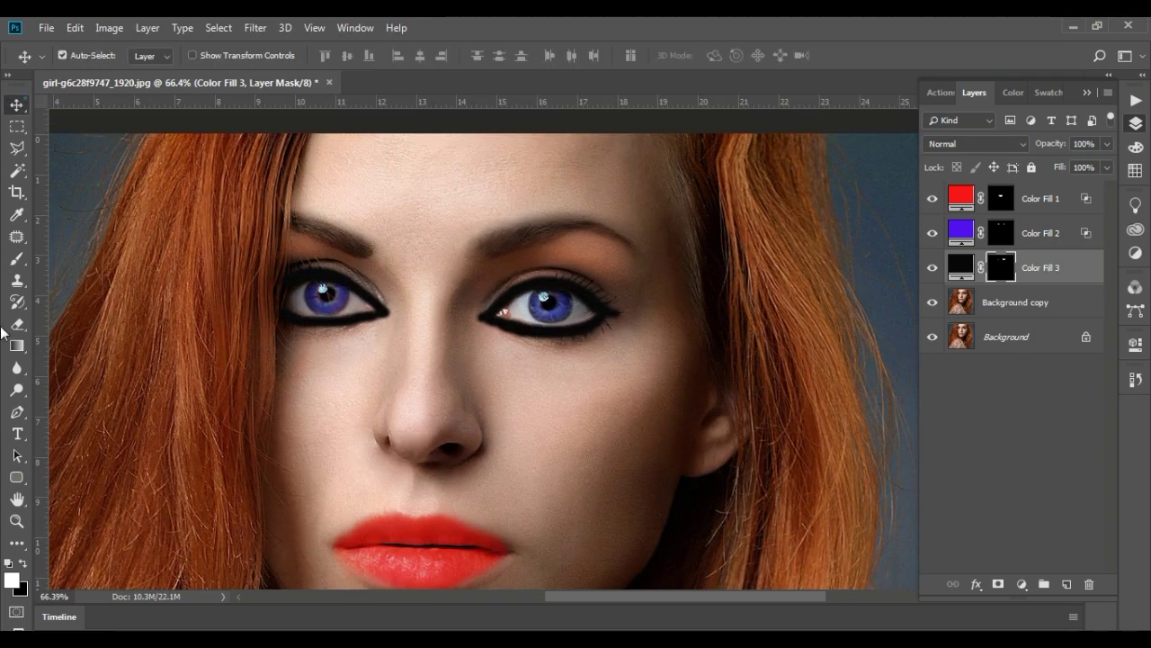
left_click(956, 145)
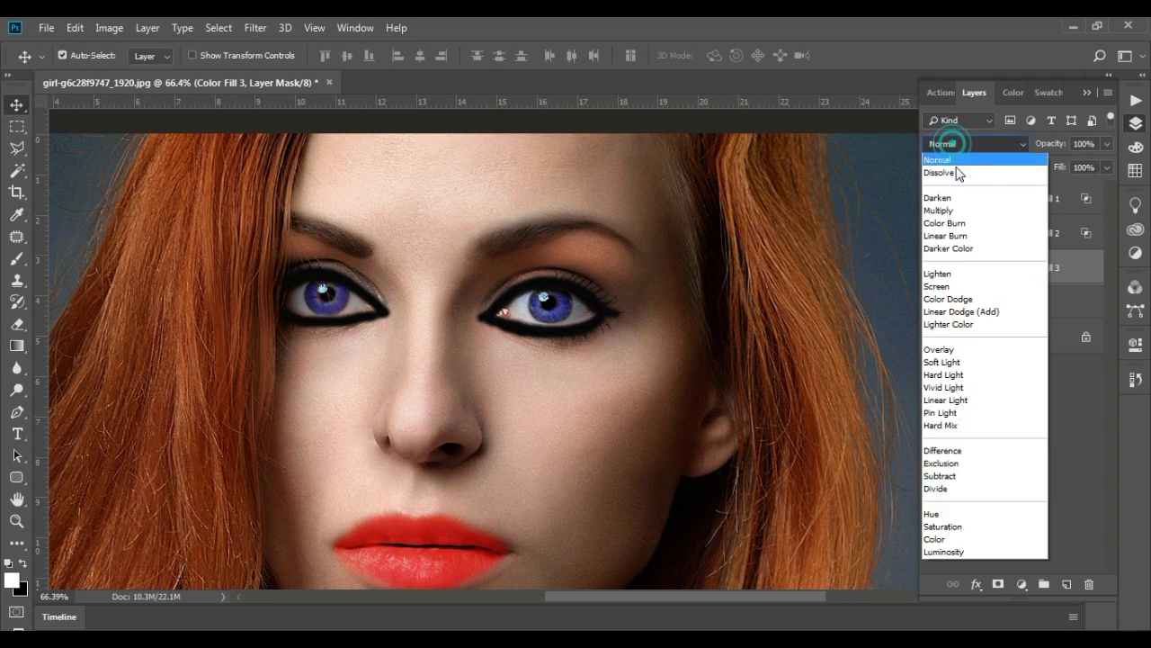
left_click(968, 362)
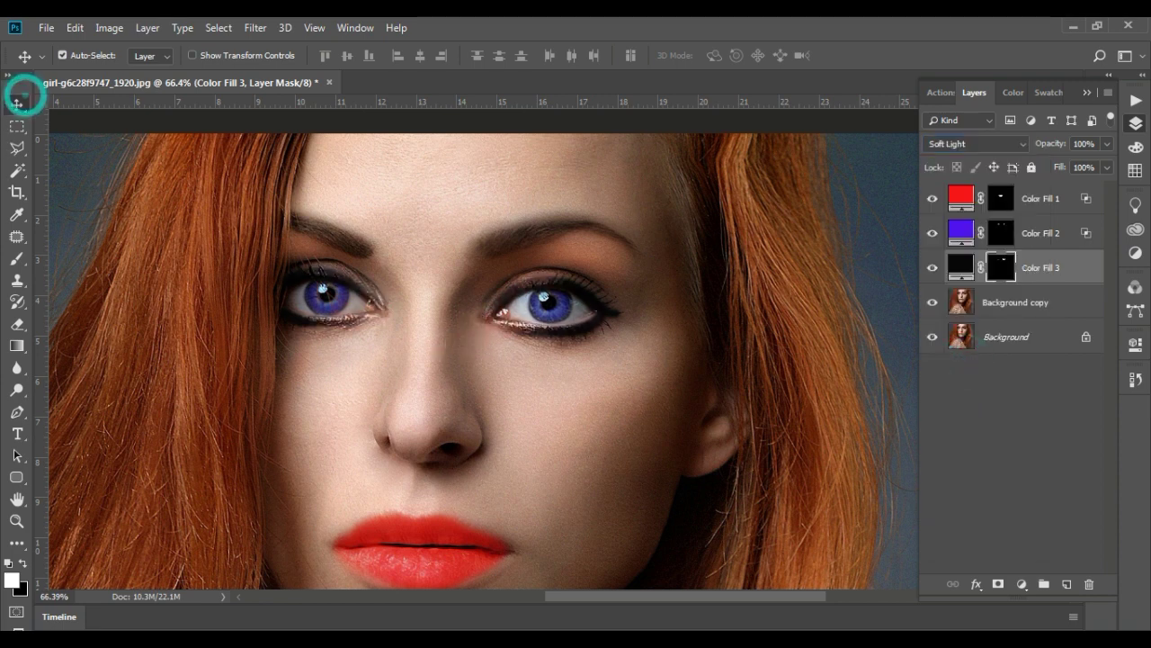
Feather the Color Fill 3 mask with a 1.9-pixel Gaussian Blur.
scroll(428, 308, "up", 3)
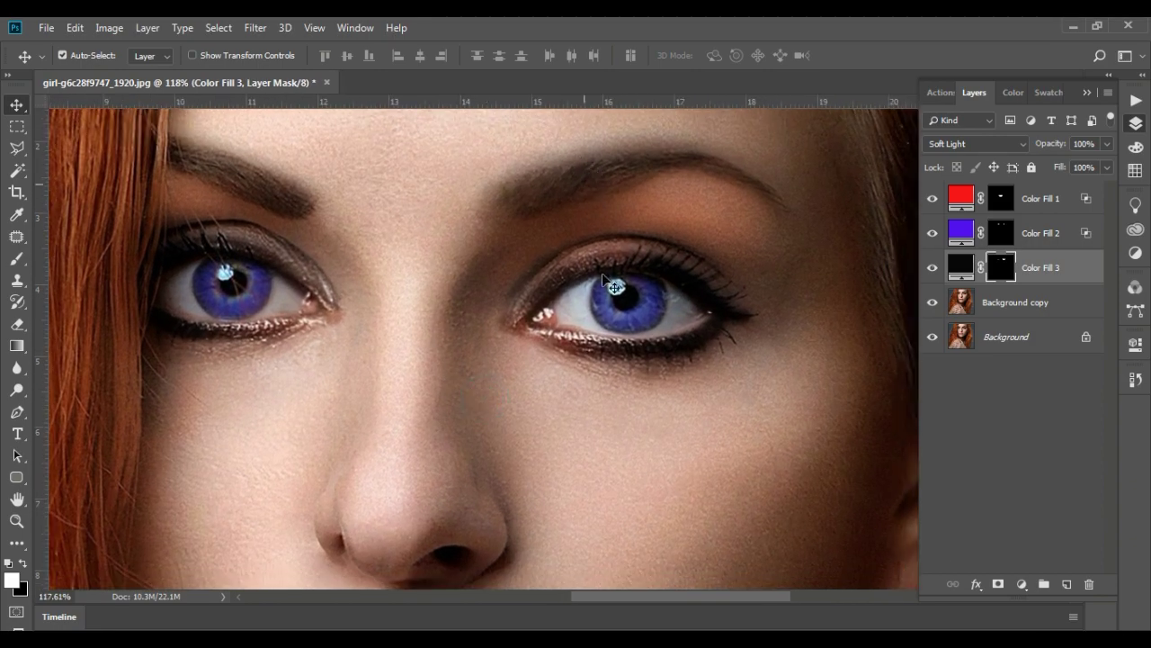
left_click(256, 27)
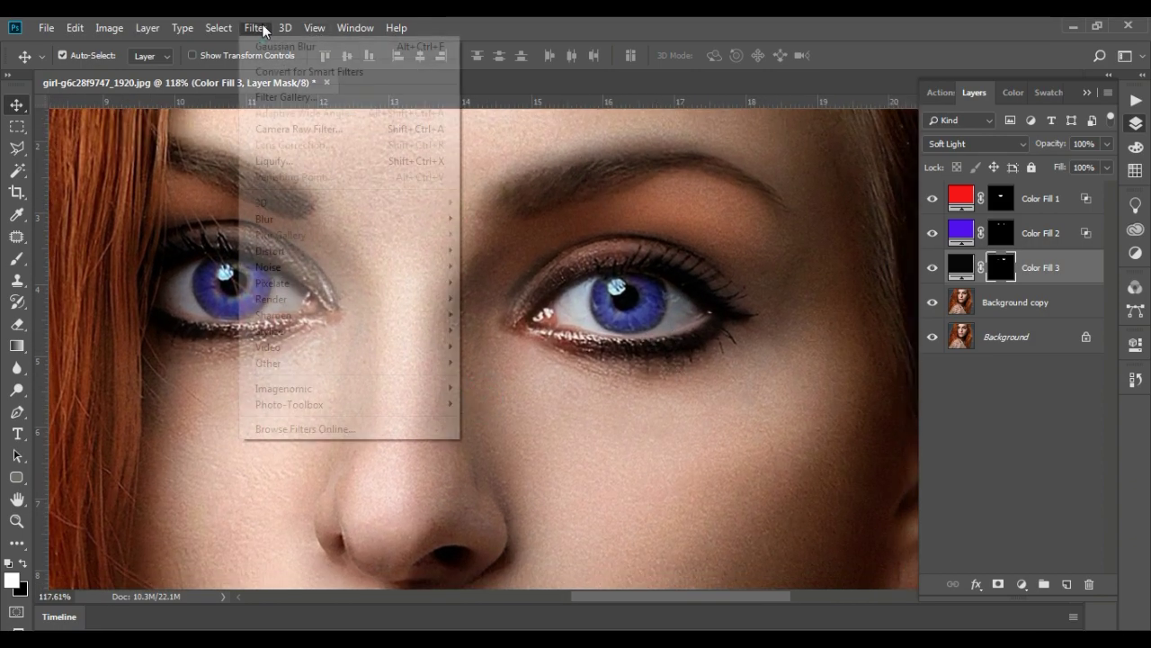
left_click(322, 218)
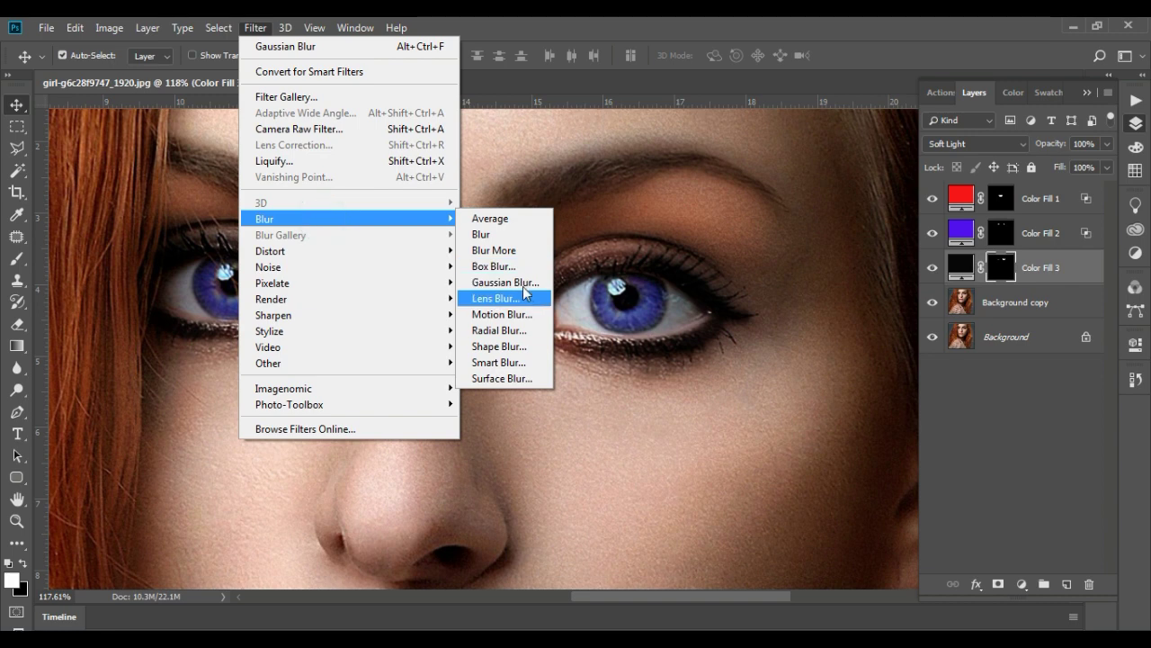
left_click(504, 281)
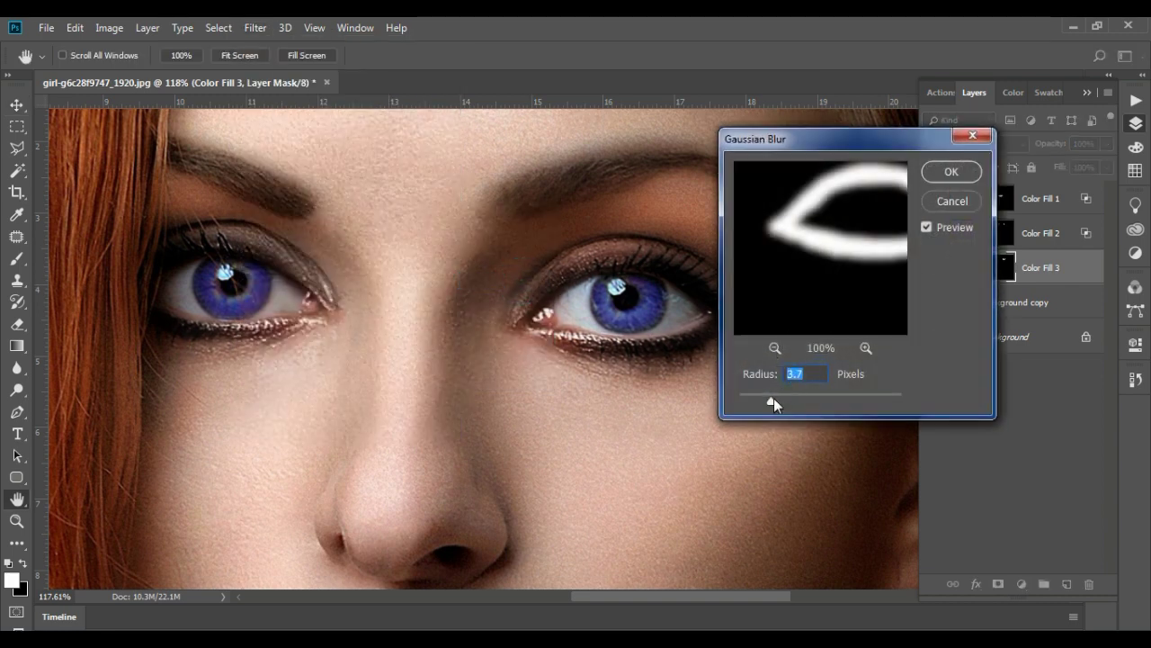
left_click_drag(772, 399, 755, 397)
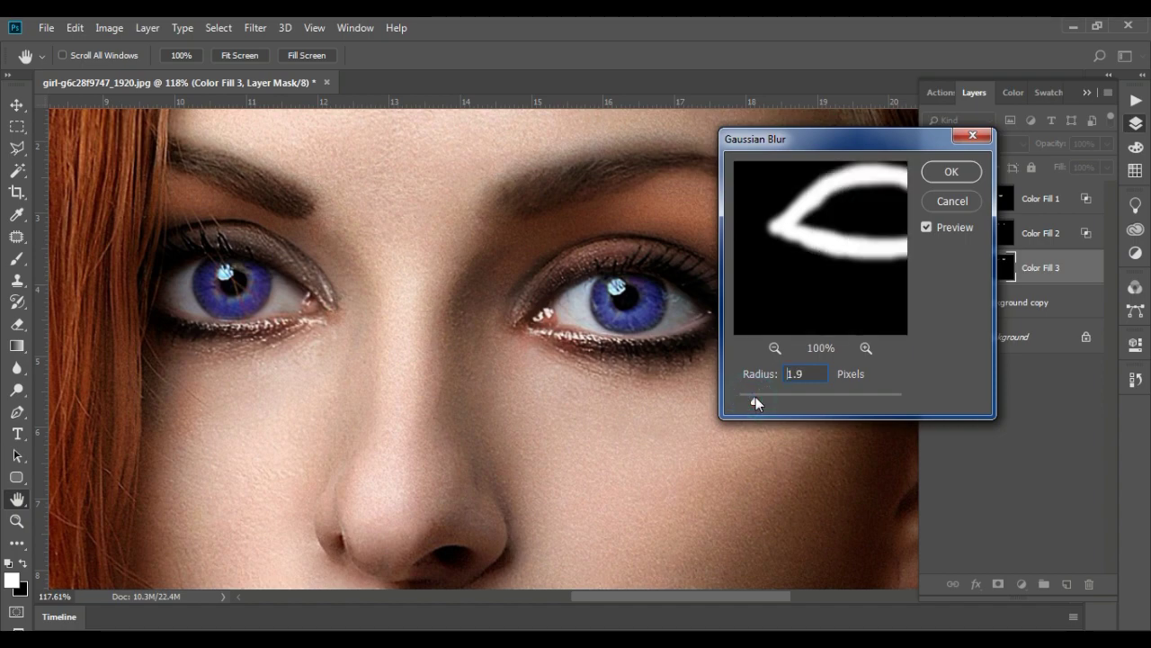
left_click(952, 171)
scroll(580, 285, "down", 2)
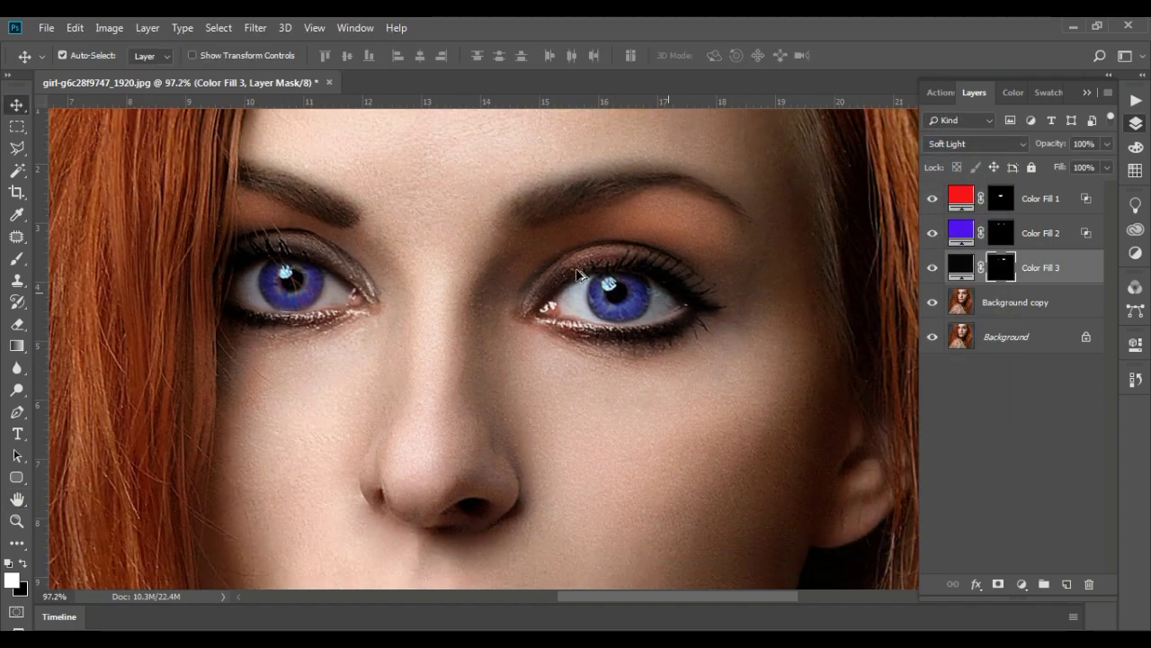
scroll(567, 360, "down", 1)
scroll(563, 381, "down", 1)
scroll(560, 282, "down", 2)
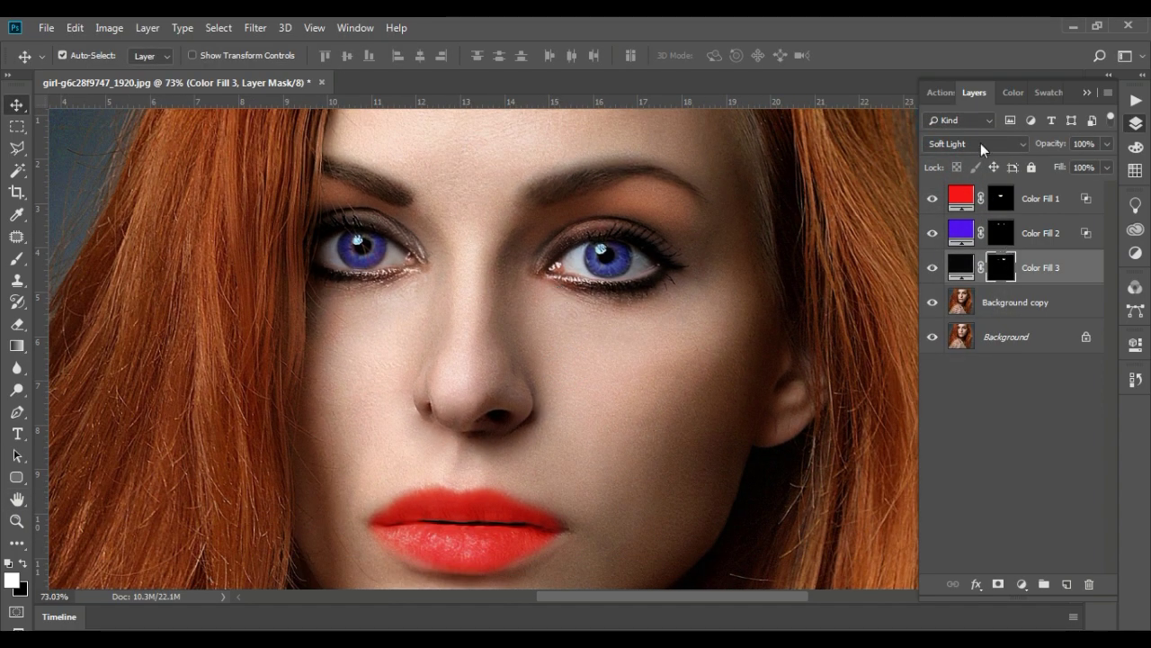
left_click(981, 143)
left_click(963, 357)
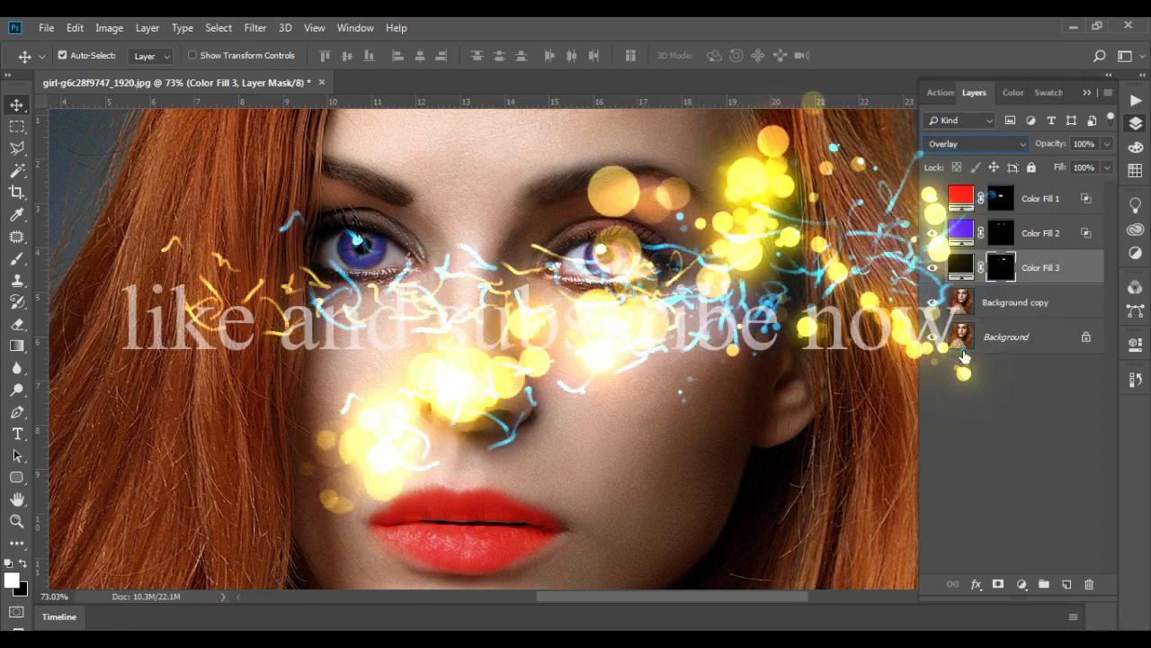
left_click(982, 145)
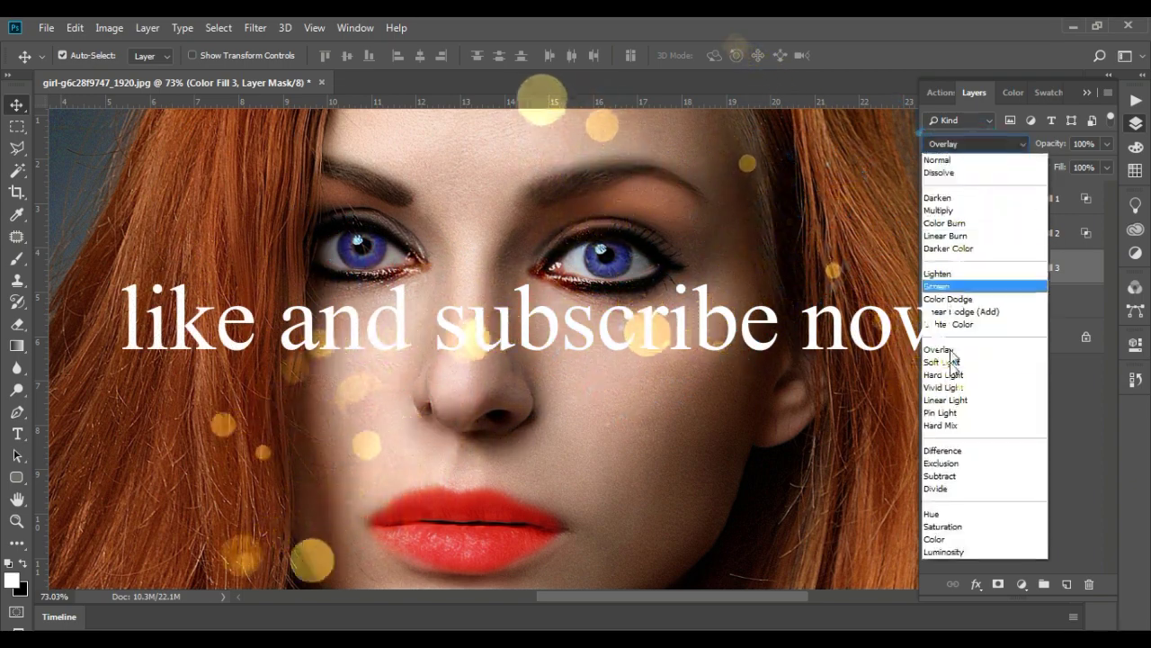
left_click(945, 387)
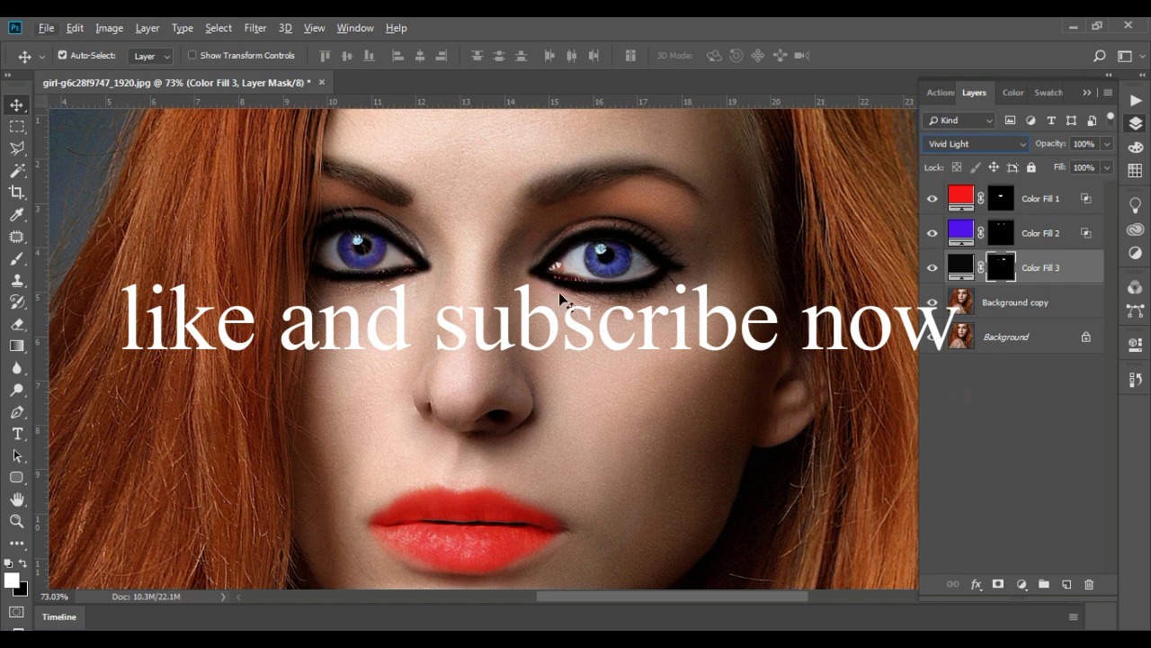
key("Up")
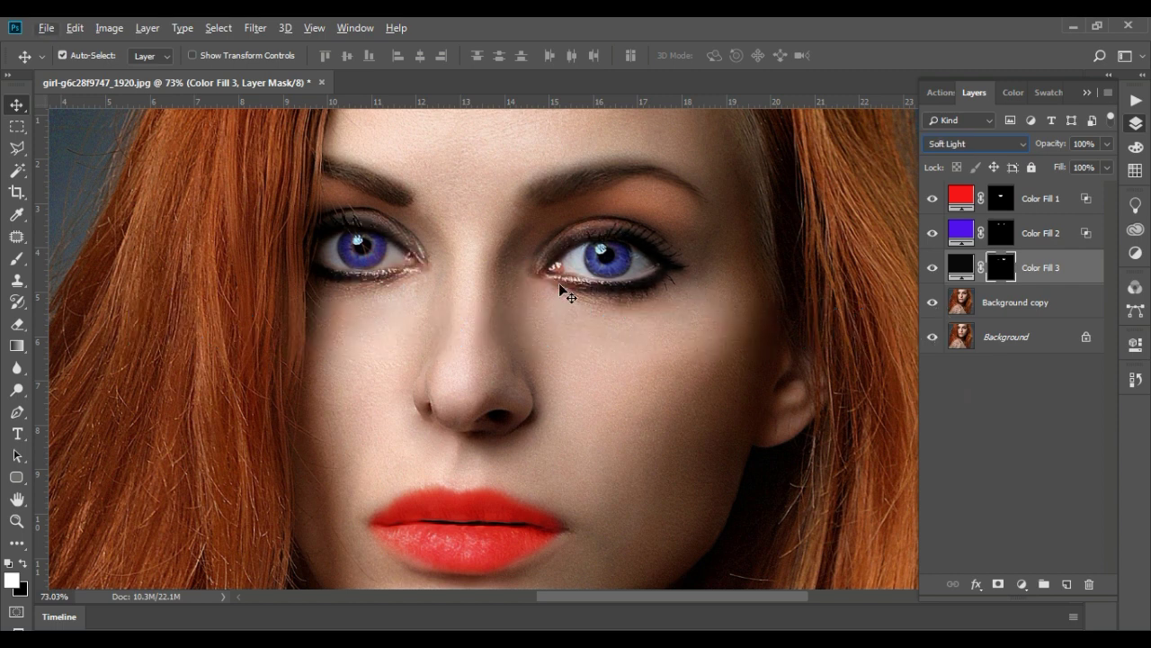
left_click(976, 146)
left_click(969, 144)
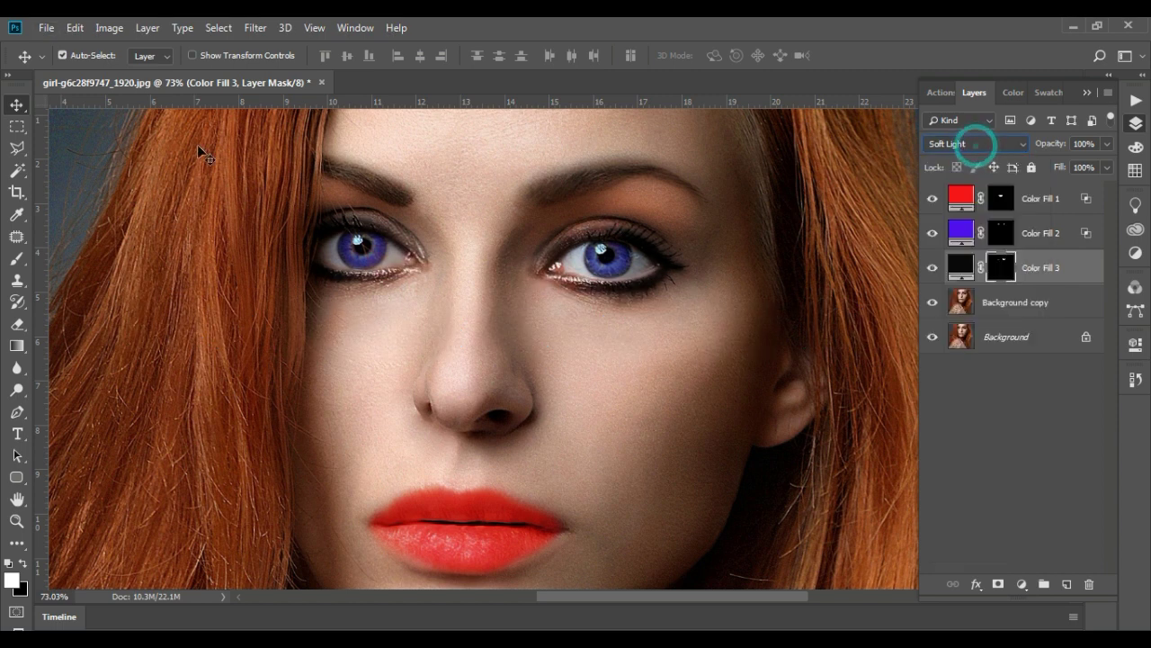
left_click(18, 102)
scroll(494, 232, "down", 2)
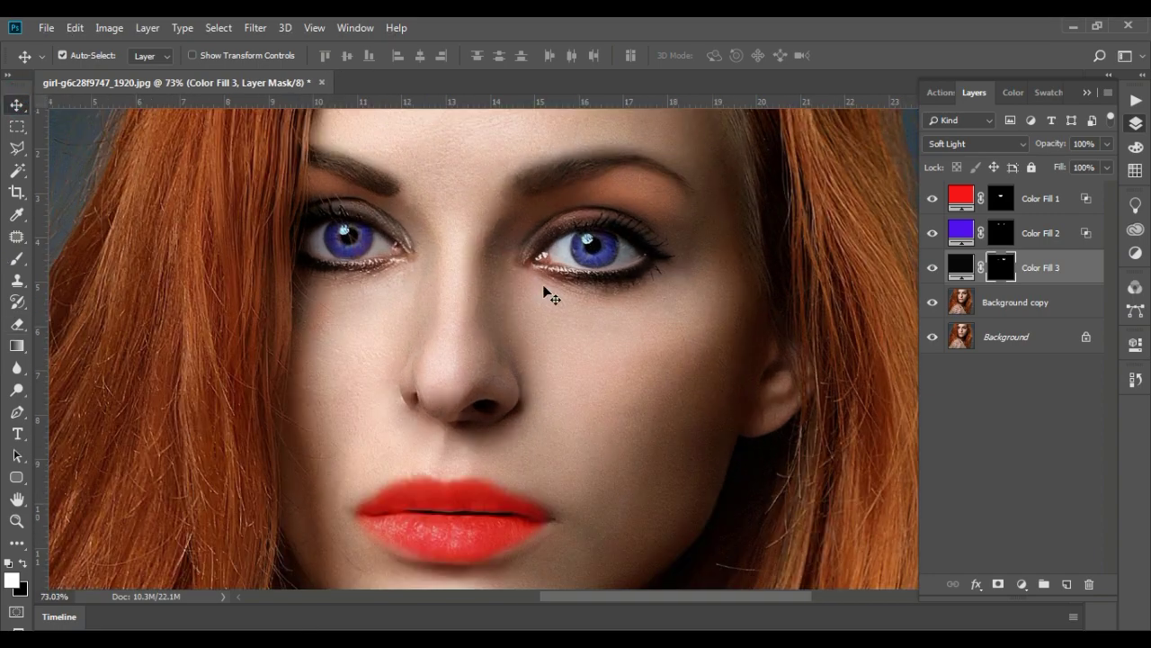
scroll(545, 291, "up", 2)
scroll(584, 317, "down", 3)
scroll(584, 312, "down", 1)
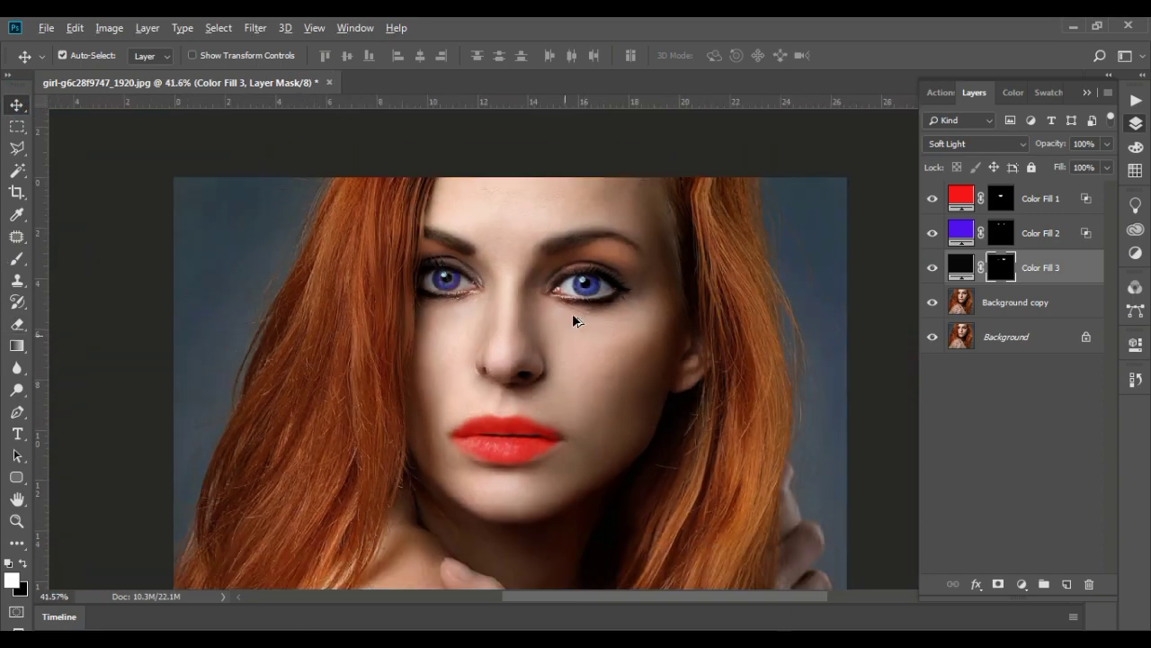
scroll(580, 292, "up", 2)
scroll(555, 334, "up", 2)
scroll(555, 334, "up", 2)
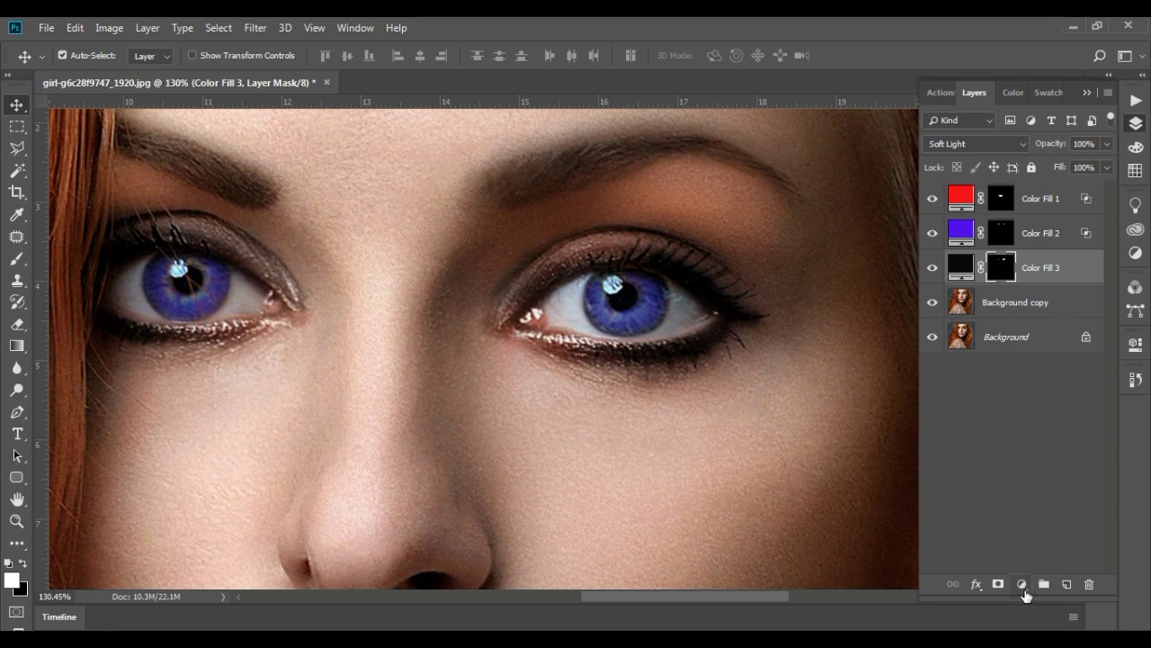
Add a magenta Color Fill 4 layer with its mask inverted to hide it.
left_click(1023, 584)
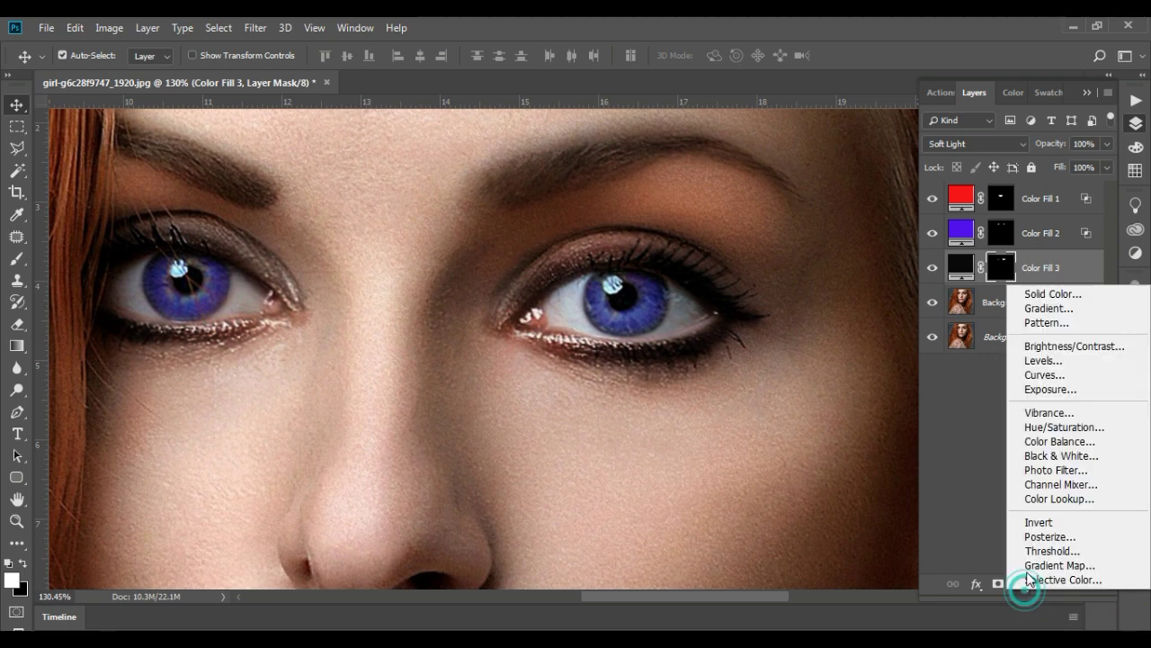
left_click(1049, 297)
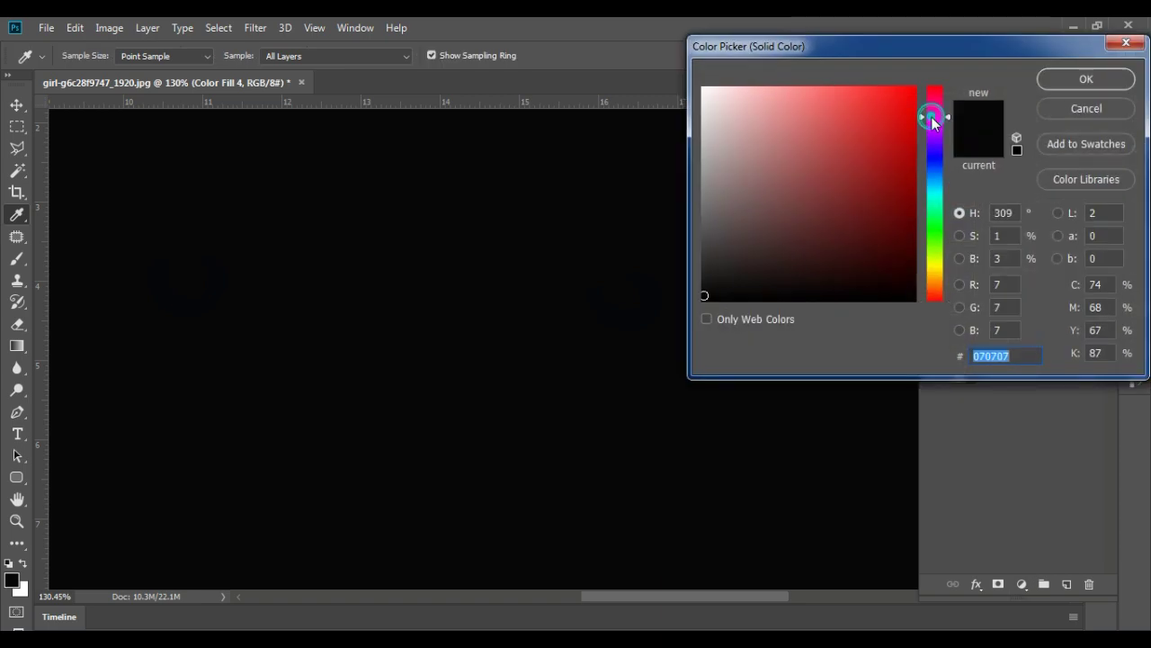
left_click(873, 90)
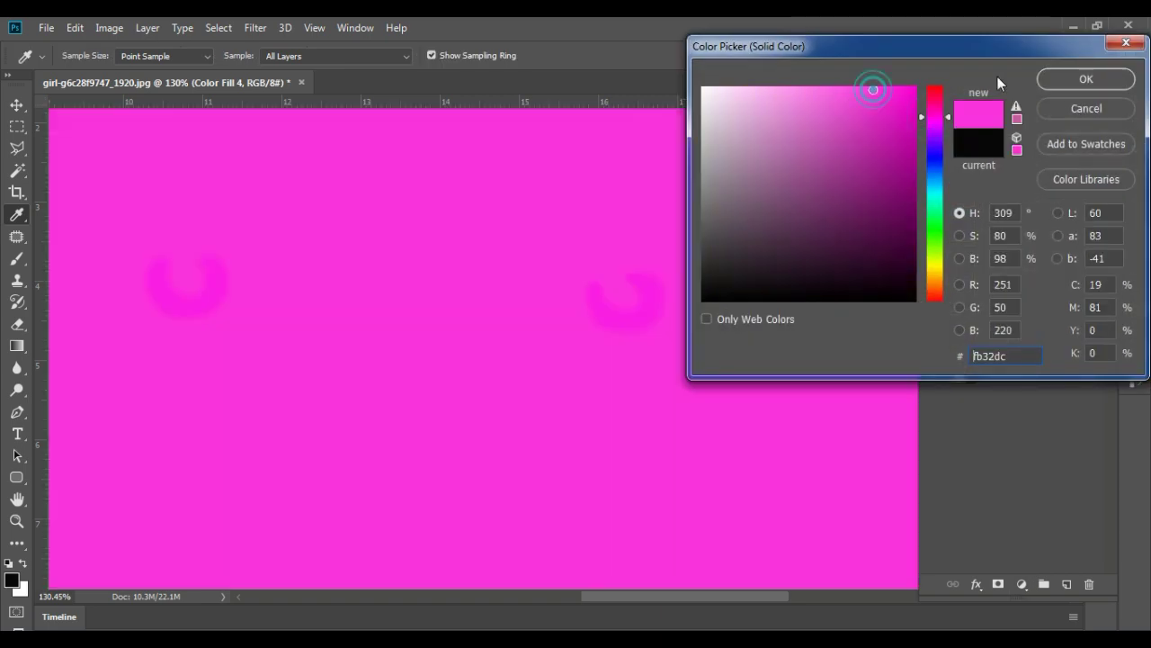
left_click(1053, 79)
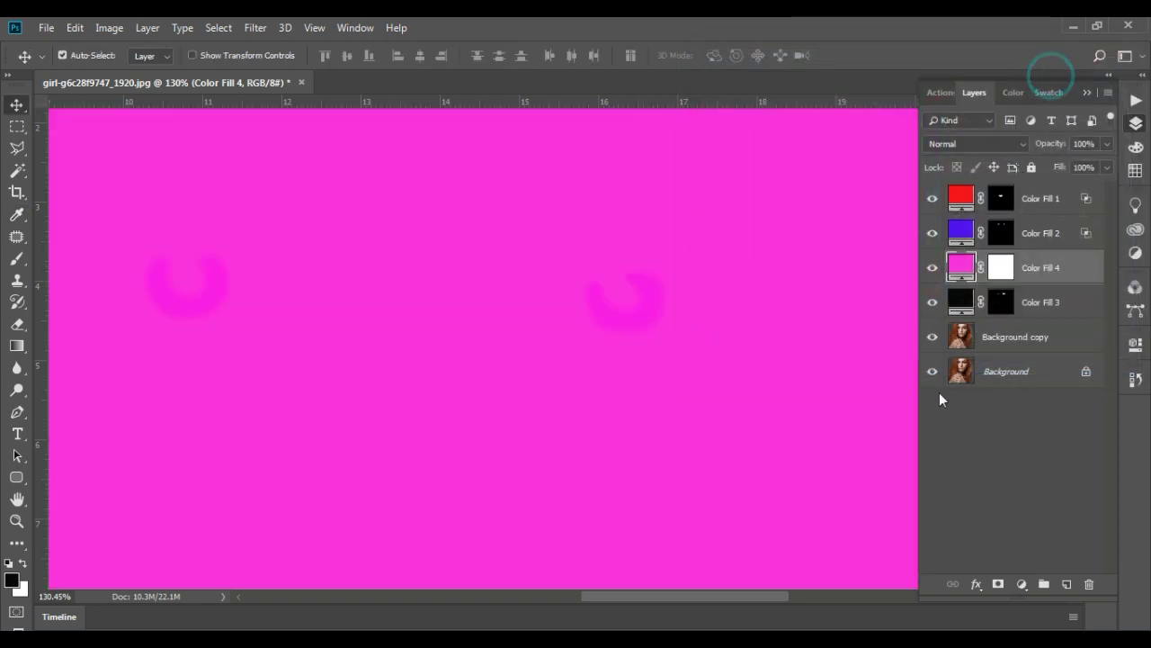
left_click(1005, 273)
key("ctrl+i")
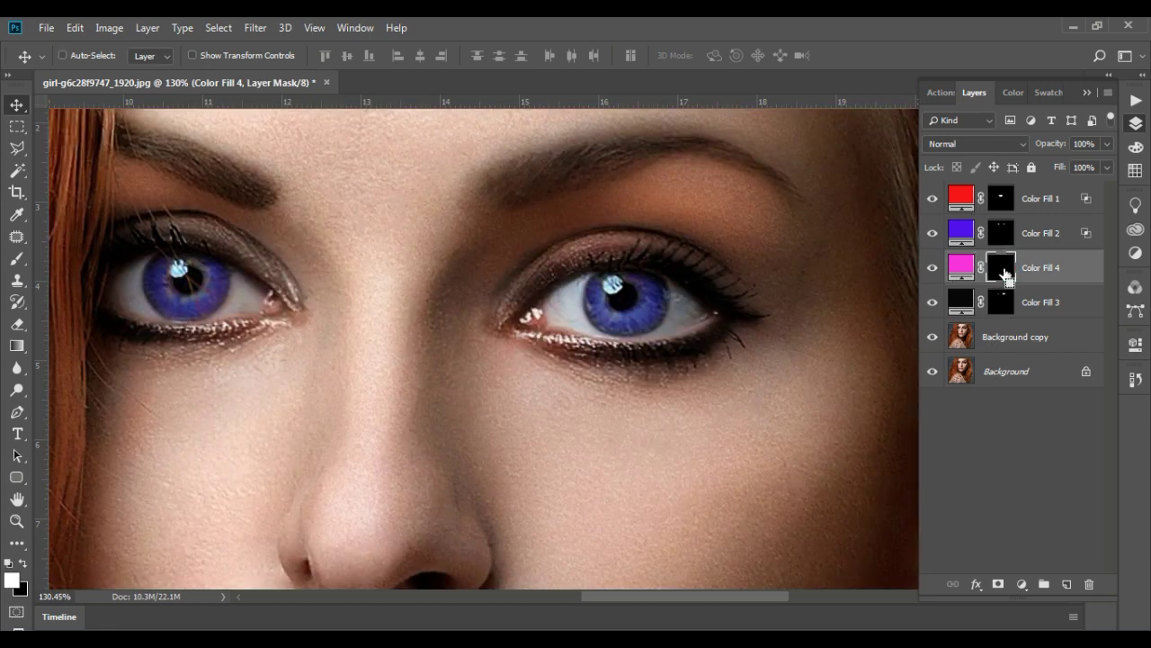
With a 50 px brush, paint pink eyeshadow over both upper eyelids.
left_click(18, 261)
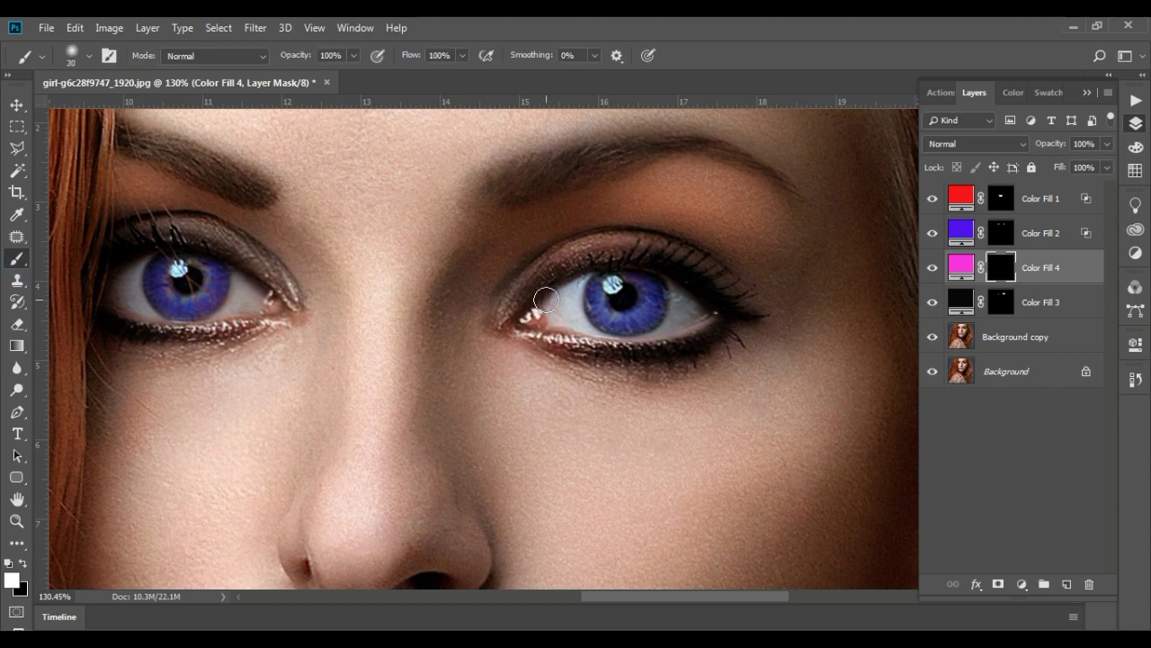
key("bracketright")
key("bracketright")
mouse_move(510, 296)
left_mouse_down()
mouse_move(539, 264)
mouse_move(599, 244)
mouse_move(681, 247)
mouse_move(761, 304)
mouse_move(702, 231)
mouse_move(635, 221)
mouse_move(563, 234)
mouse_move(500, 279)
mouse_move(570, 231)
mouse_move(667, 224)
mouse_move(714, 249)
mouse_move(501, 252)
left_mouse_up()
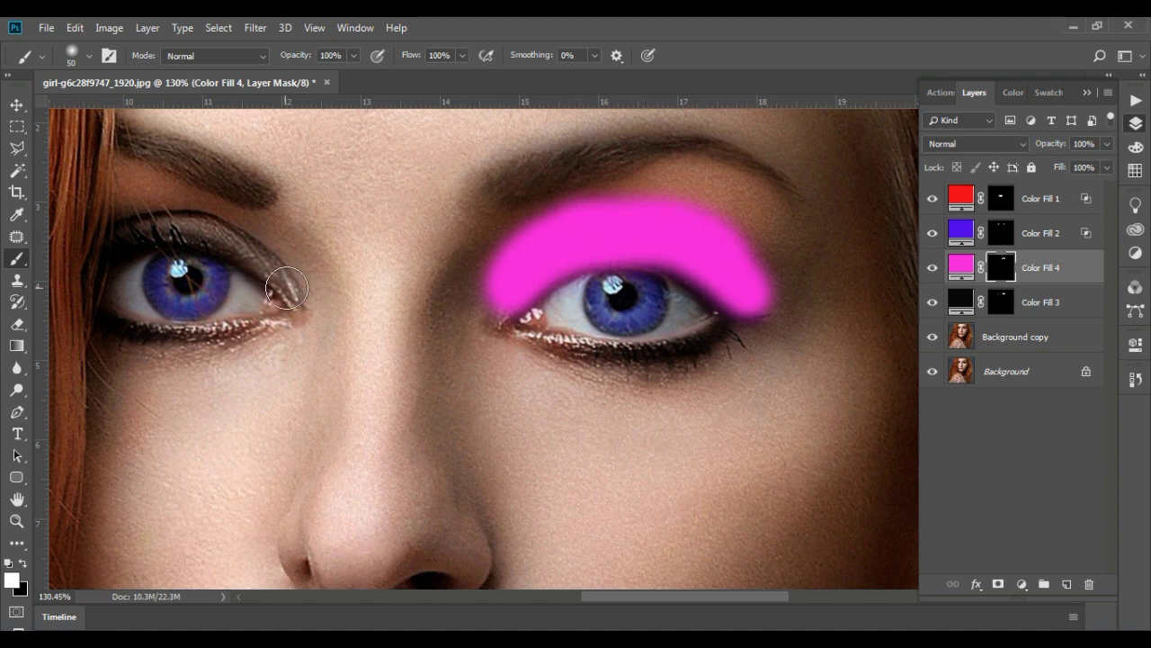
mouse_move(284, 291)
left_mouse_down()
mouse_move(257, 249)
mouse_move(167, 200)
mouse_move(124, 211)
mouse_move(120, 198)
mouse_move(174, 200)
mouse_move(239, 244)
left_mouse_up()
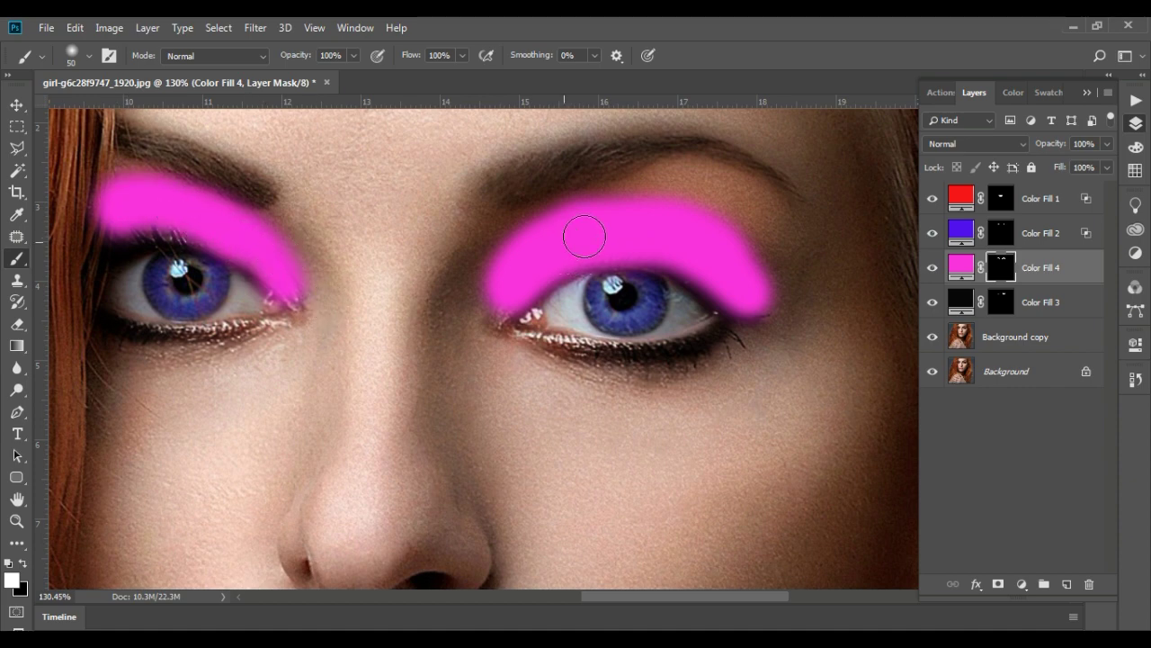
mouse_move(585, 236)
left_mouse_down()
mouse_move(630, 211)
mouse_move(720, 226)
mouse_move(745, 261)
mouse_move(688, 208)
left_mouse_up()
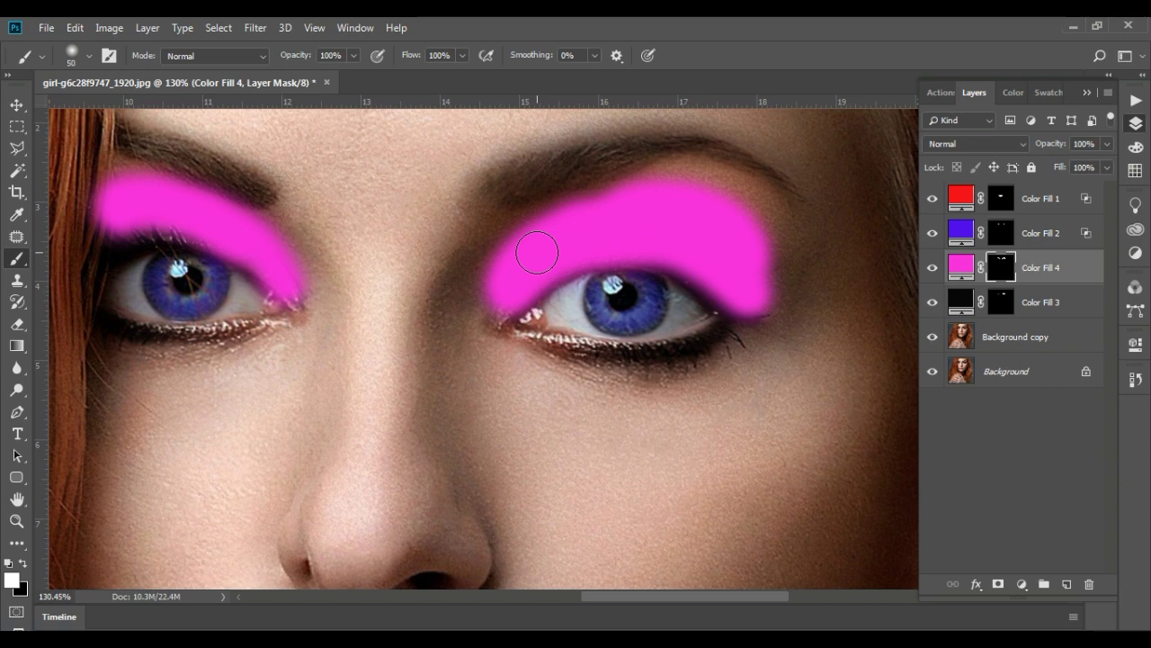
Trim eyeshadow near the right eye's inner corner and extend it over the left eyelid.
key("x")
mouse_move(474, 289)
left_mouse_down()
mouse_move(501, 244)
mouse_move(588, 190)
mouse_move(540, 219)
left_mouse_up()
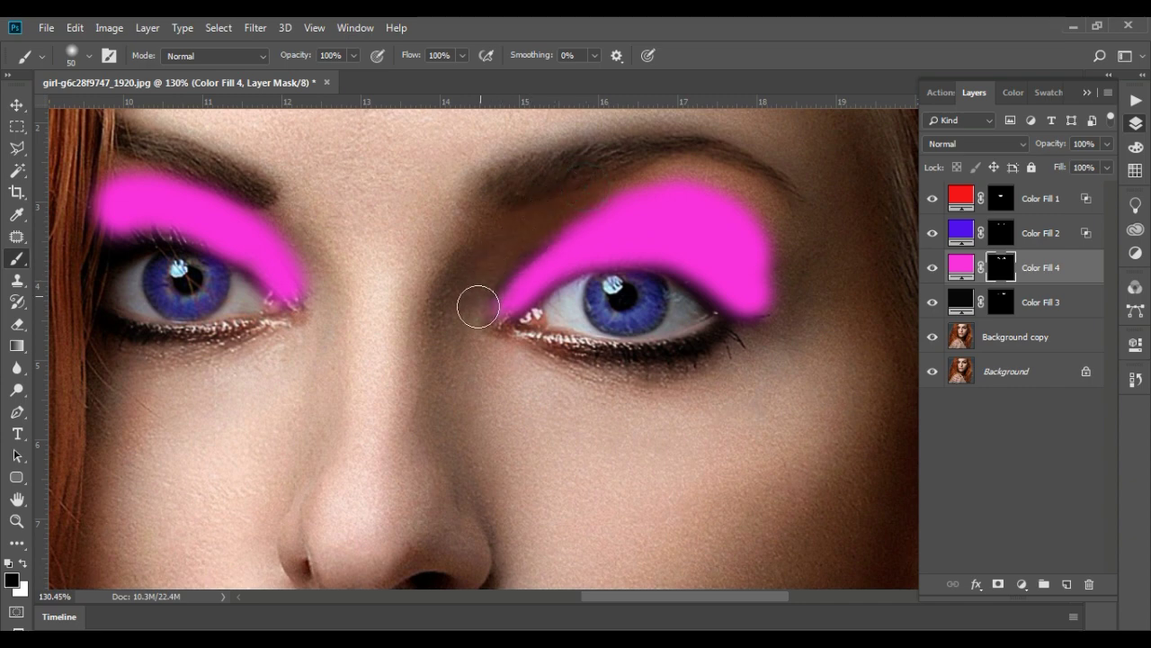
mouse_move(630, 164)
left_mouse_down()
mouse_move(732, 192)
mouse_move(771, 246)
mouse_move(786, 309)
mouse_move(758, 268)
mouse_move(765, 257)
mouse_move(686, 204)
mouse_move(639, 207)
mouse_move(672, 192)
mouse_move(746, 234)
mouse_move(751, 278)
mouse_move(760, 253)
mouse_move(738, 265)
left_mouse_up()
key("x")
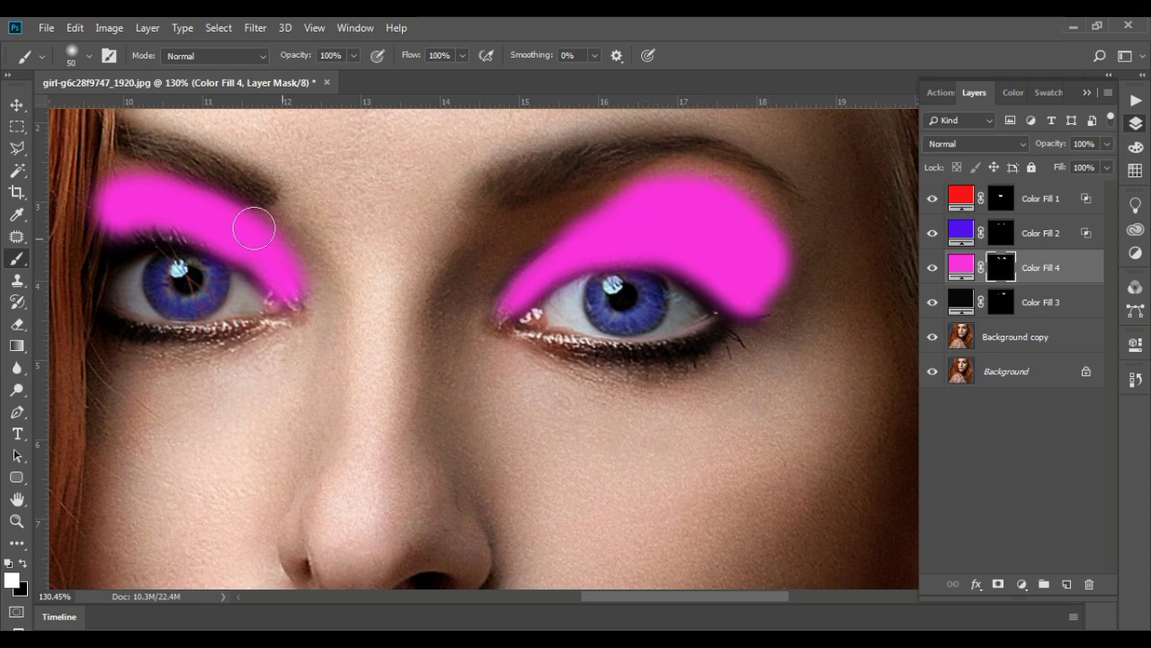
mouse_move(123, 185)
left_mouse_down()
mouse_move(231, 188)
mouse_move(313, 295)
left_mouse_up()
key("x")
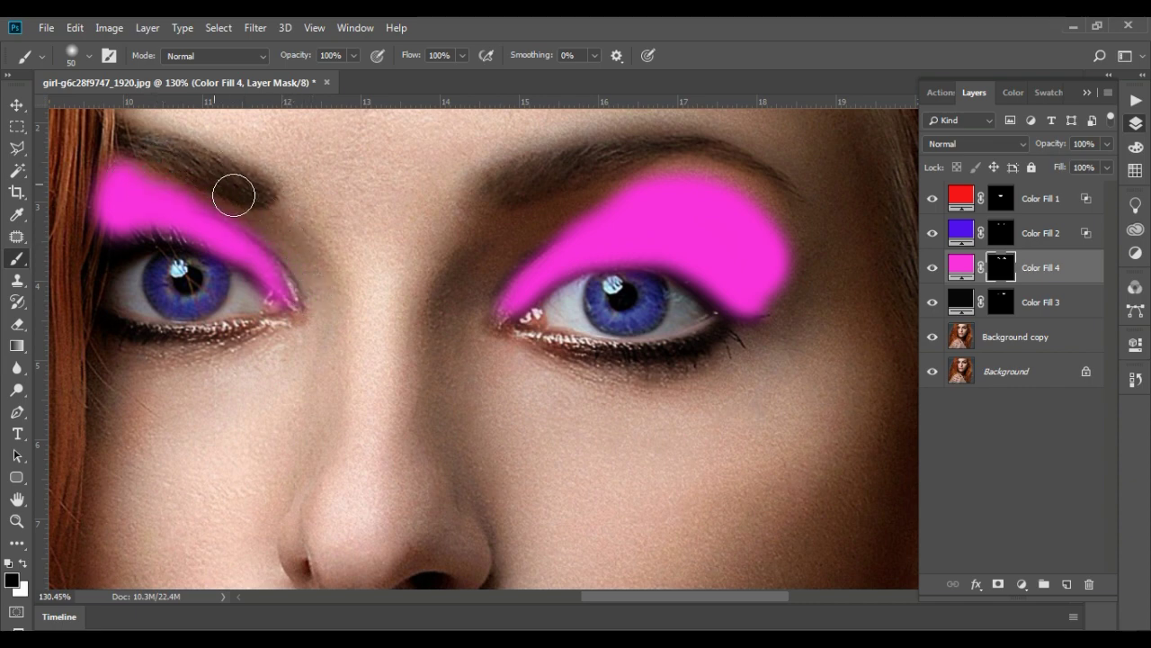
key("x")
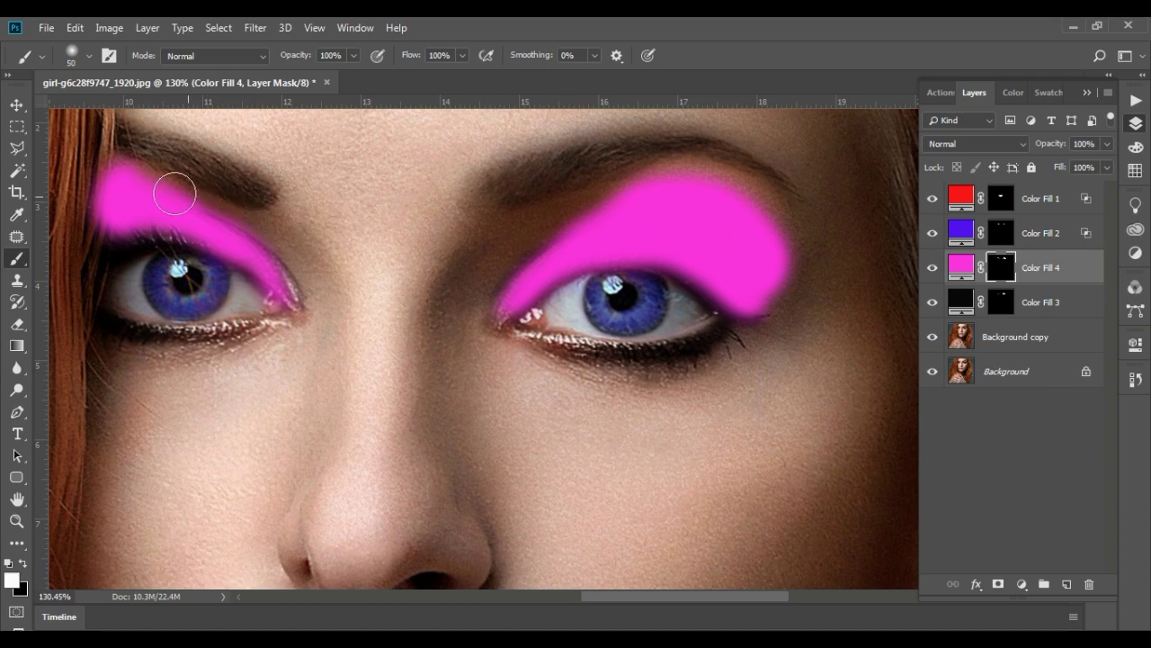
left_click_drag(172, 190, 213, 211)
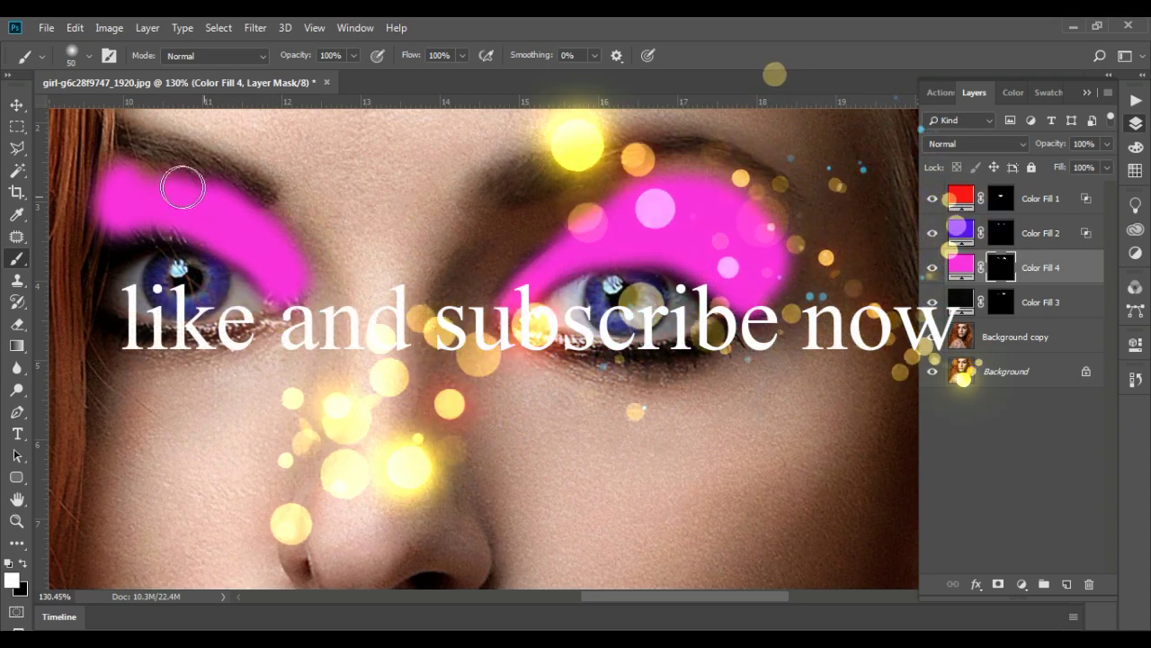
Set Color Fill 4's blend mode to Soft Light.
key("v")
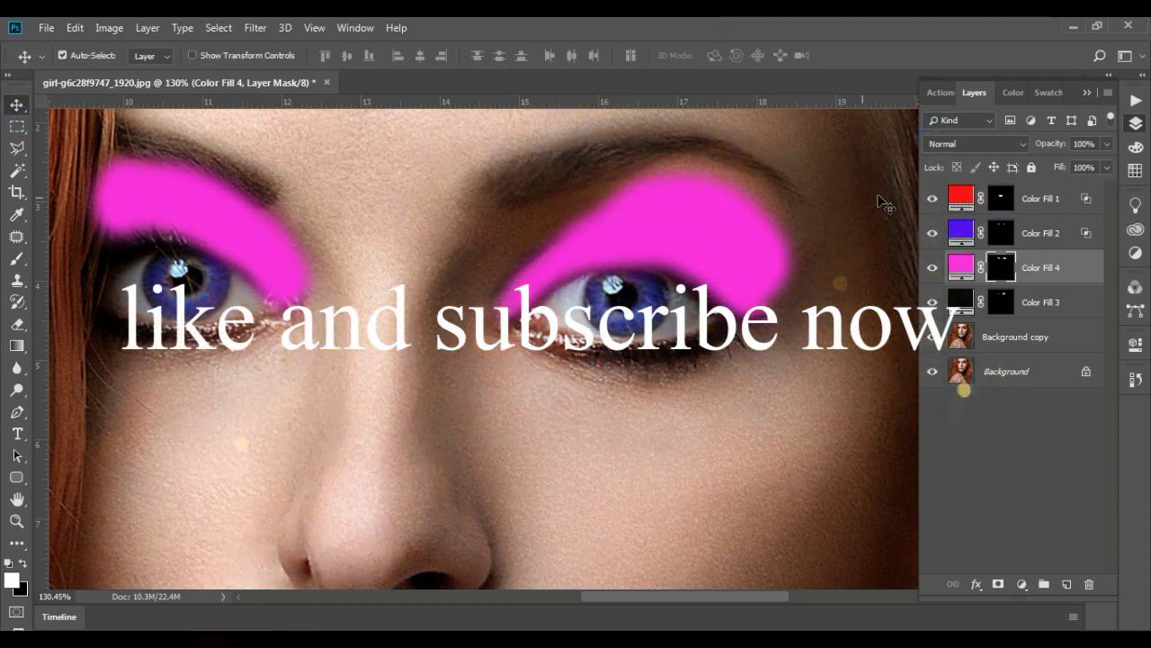
left_click(950, 144)
left_click(945, 363)
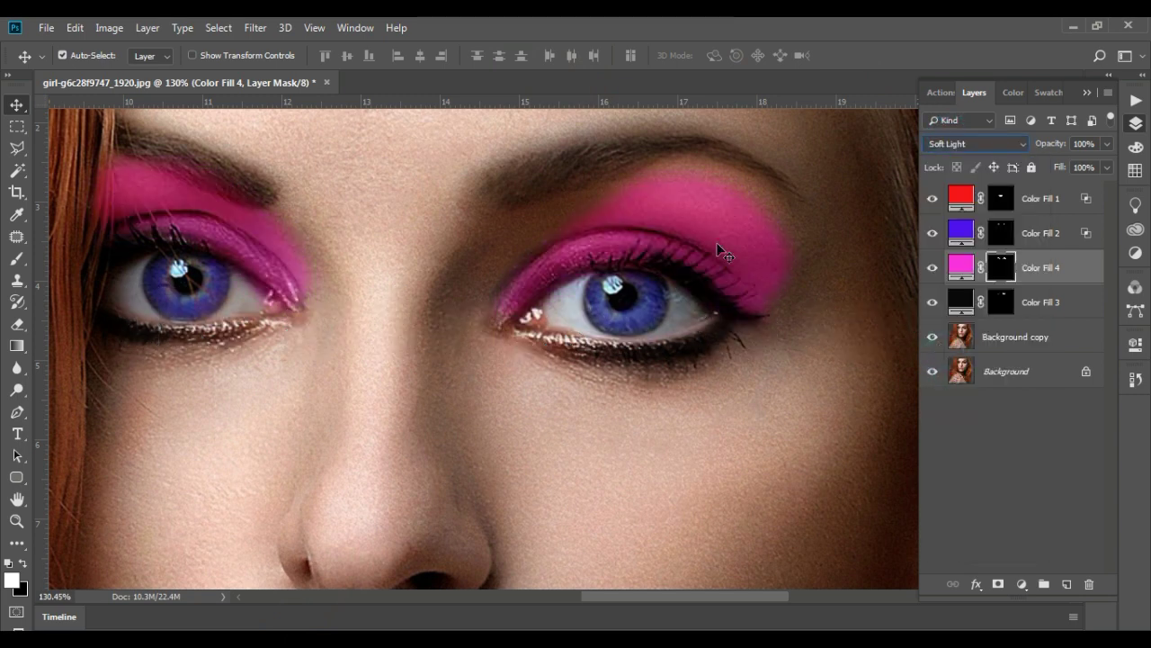
Soften the Color Fill 4 mask with a Gaussian Blur of about 13.9 pixels.
left_click(254, 28)
mouse_move(264, 218)
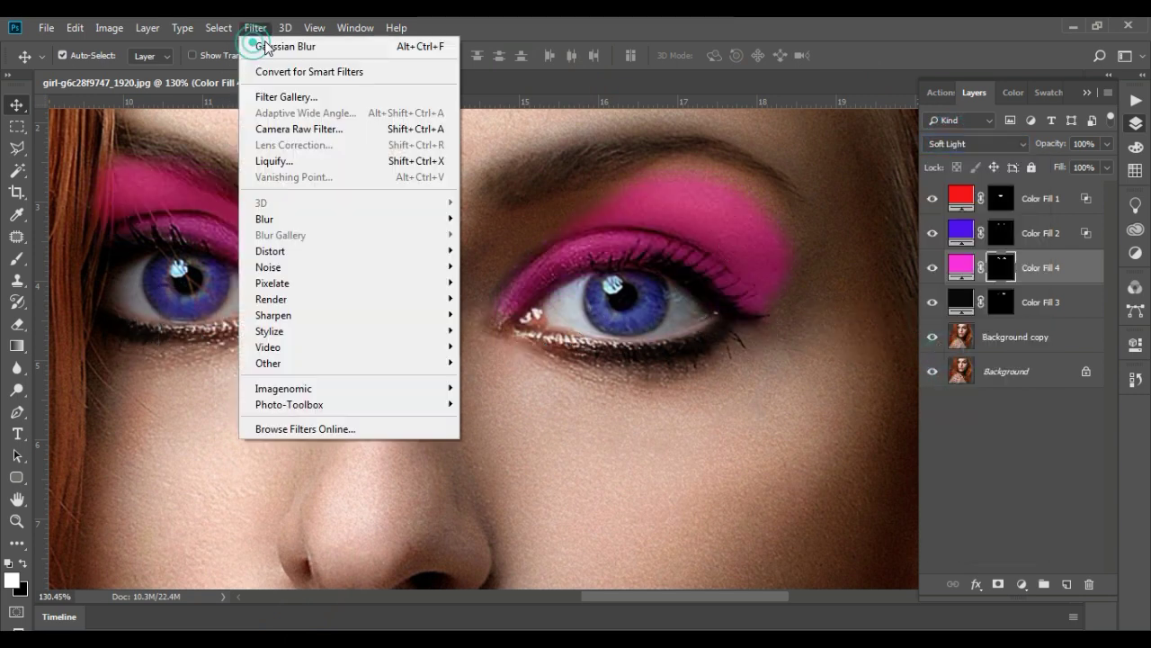
left_click(503, 283)
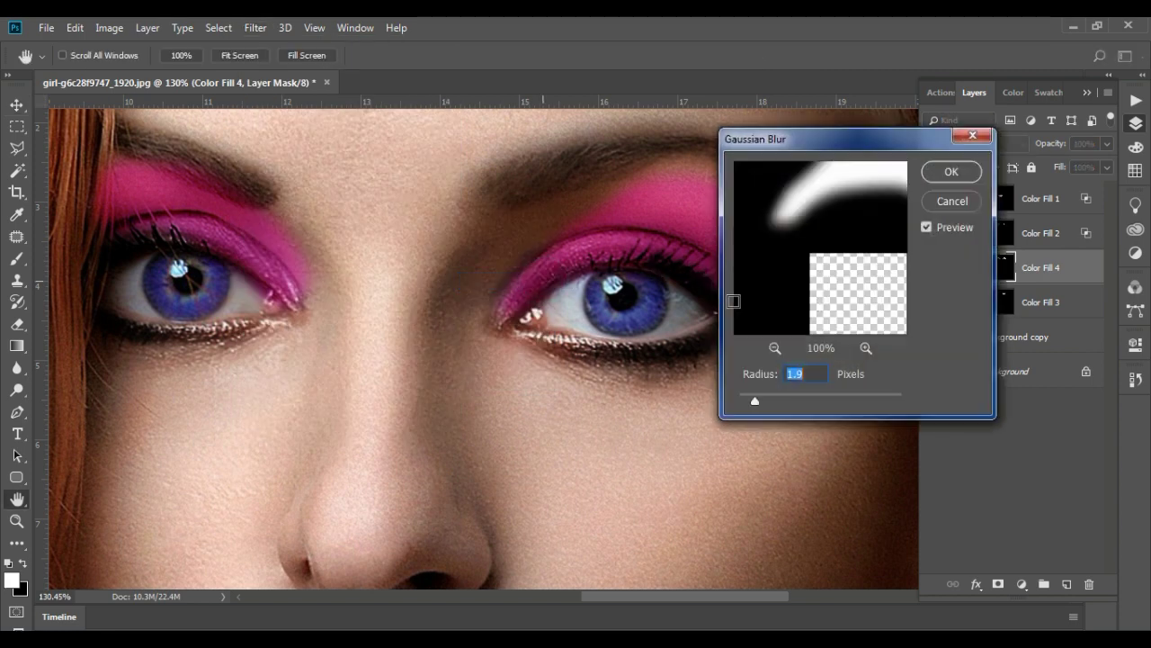
mouse_move(772, 398)
left_mouse_down()
mouse_move(817, 403)
mouse_move(807, 399)
left_mouse_up()
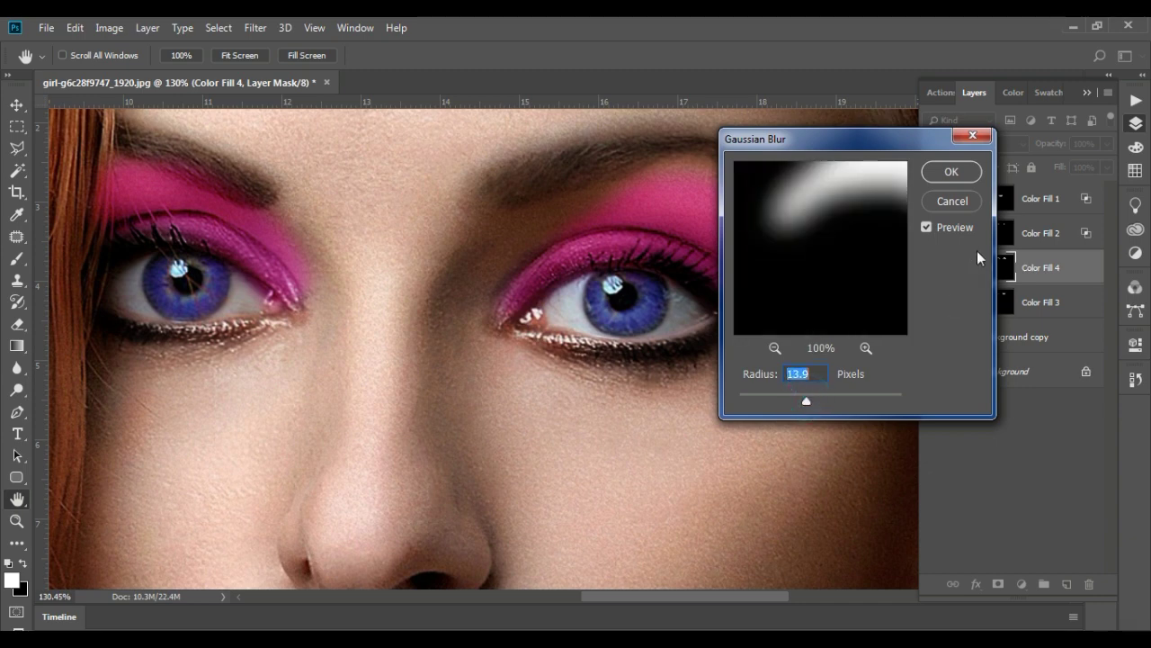
left_click(952, 171)
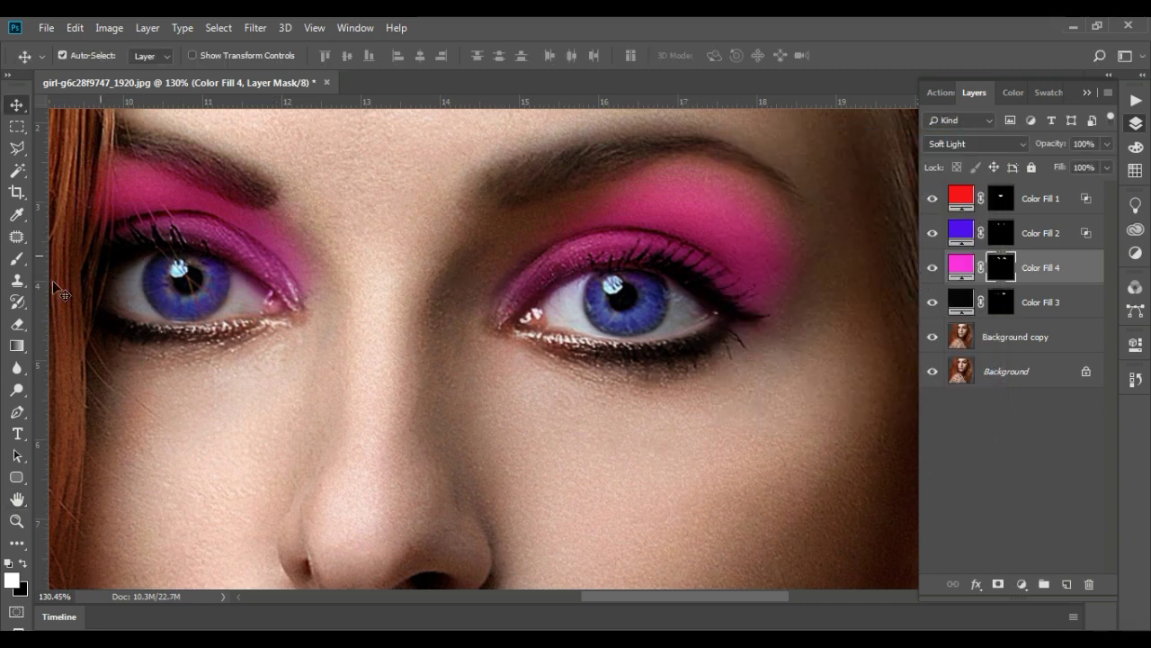
left_click(18, 260)
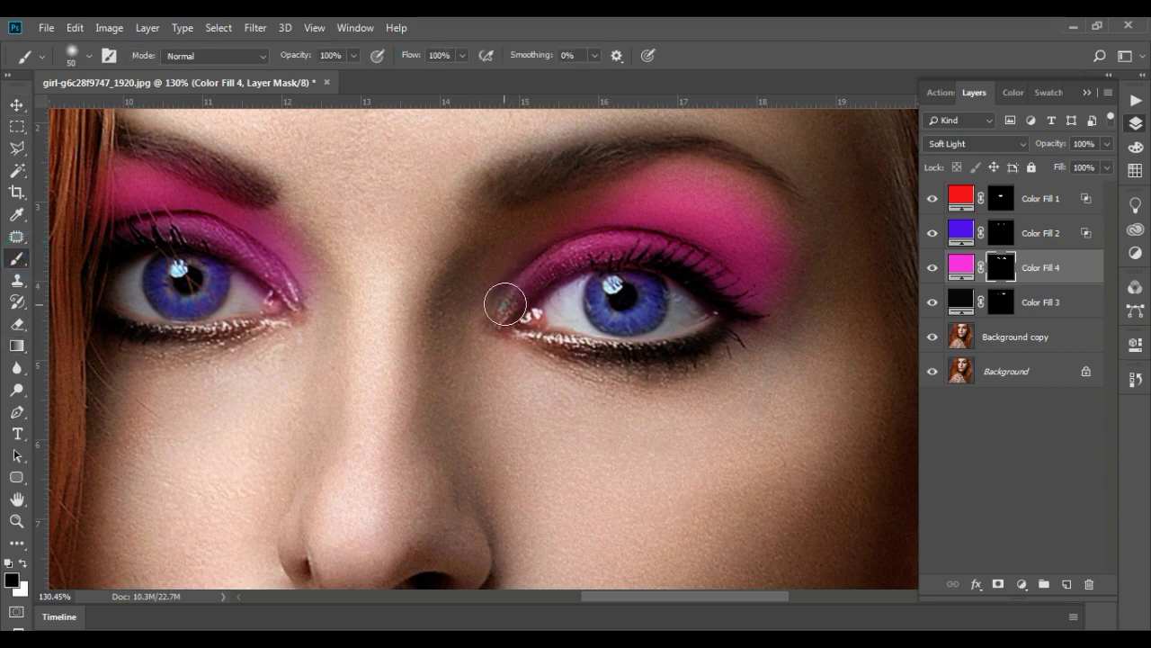
Paint black on the Color Fill 4 mask to clear pink from both eyes' inner corners and lash lines.
mouse_move(517, 282)
left_mouse_down()
mouse_move(552, 251)
mouse_move(514, 267)
mouse_move(529, 271)
left_mouse_up()
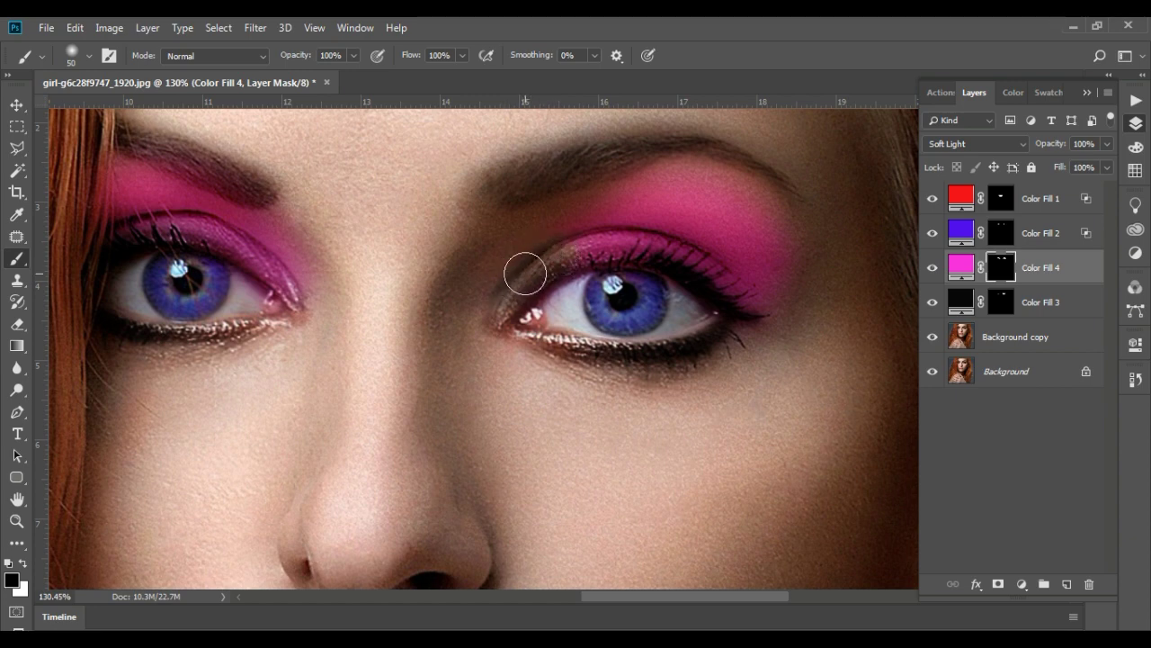
key("ctrl+z")
mouse_move(524, 283)
left_mouse_down()
mouse_move(527, 270)
mouse_move(567, 257)
left_mouse_up()
mouse_move(637, 246)
left_mouse_down()
mouse_move(684, 249)
mouse_move(720, 278)
left_mouse_up()
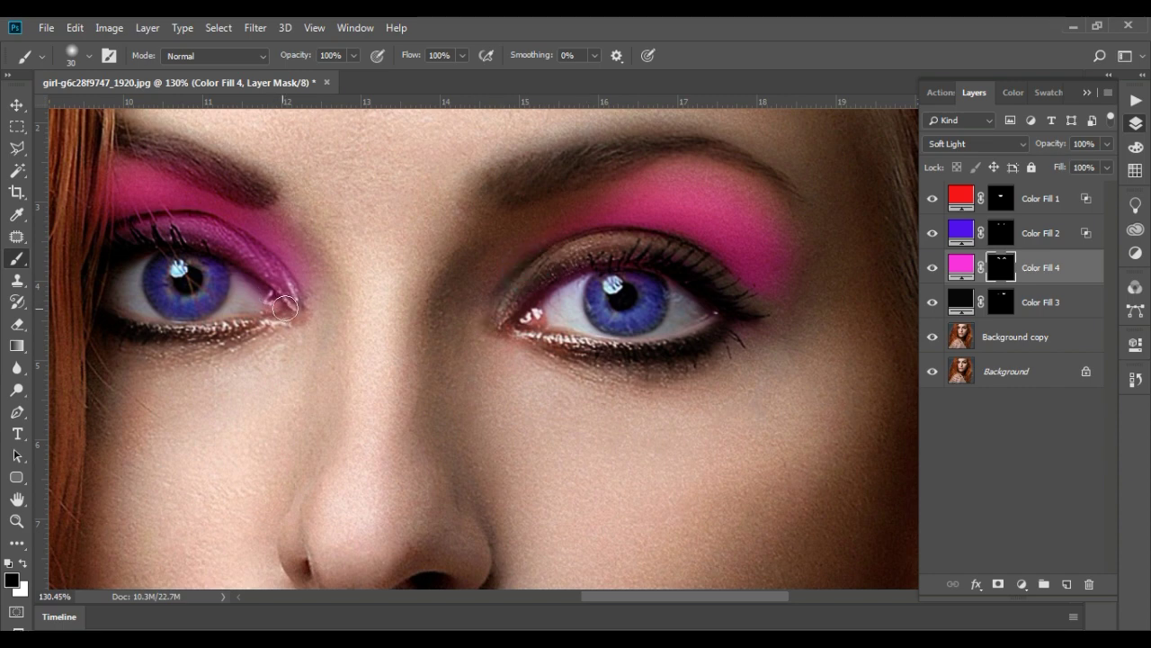
left_click_drag(287, 302, 252, 265)
mouse_move(152, 233)
left_mouse_down()
mouse_move(211, 239)
mouse_move(268, 284)
left_mouse_up()
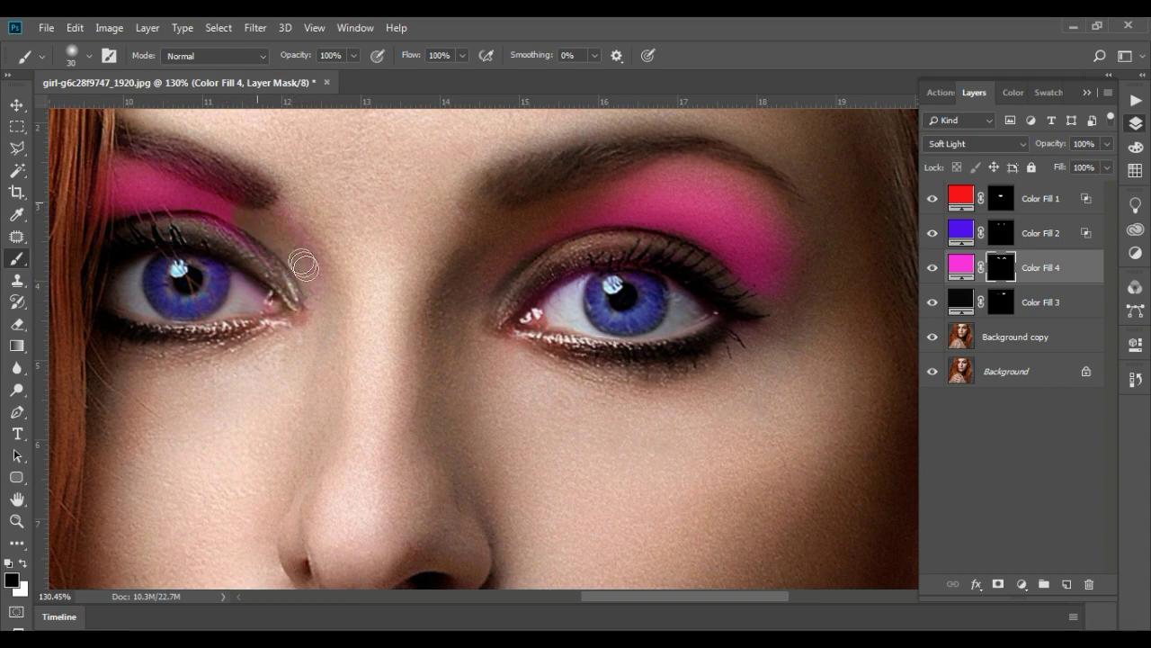
left_click_drag(301, 262, 262, 242)
scroll(267, 257, "down", 5)
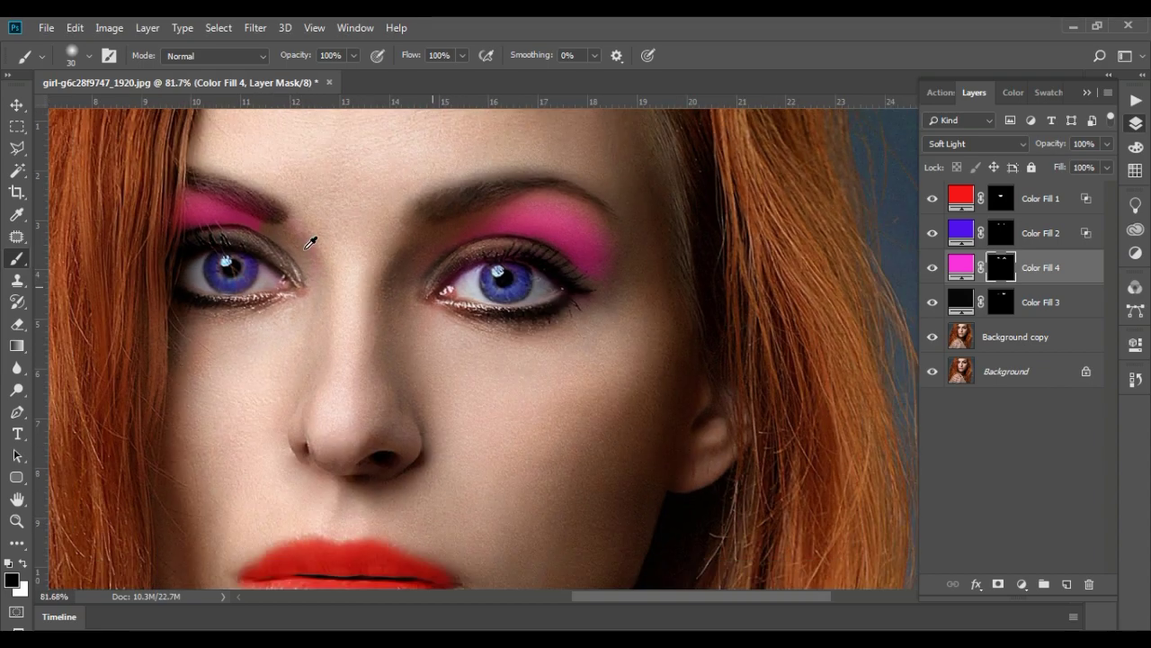
left_click(22, 105)
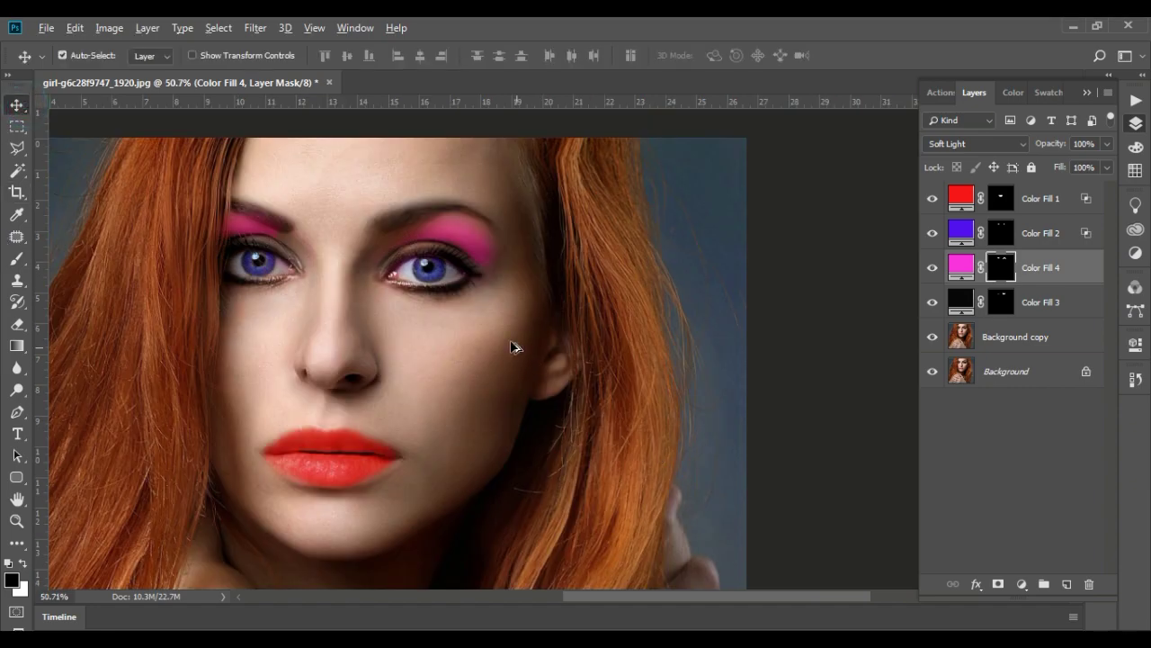
scroll(519, 347, "down", 1)
scroll(527, 296, "down", 1)
scroll(612, 291, "up", 1)
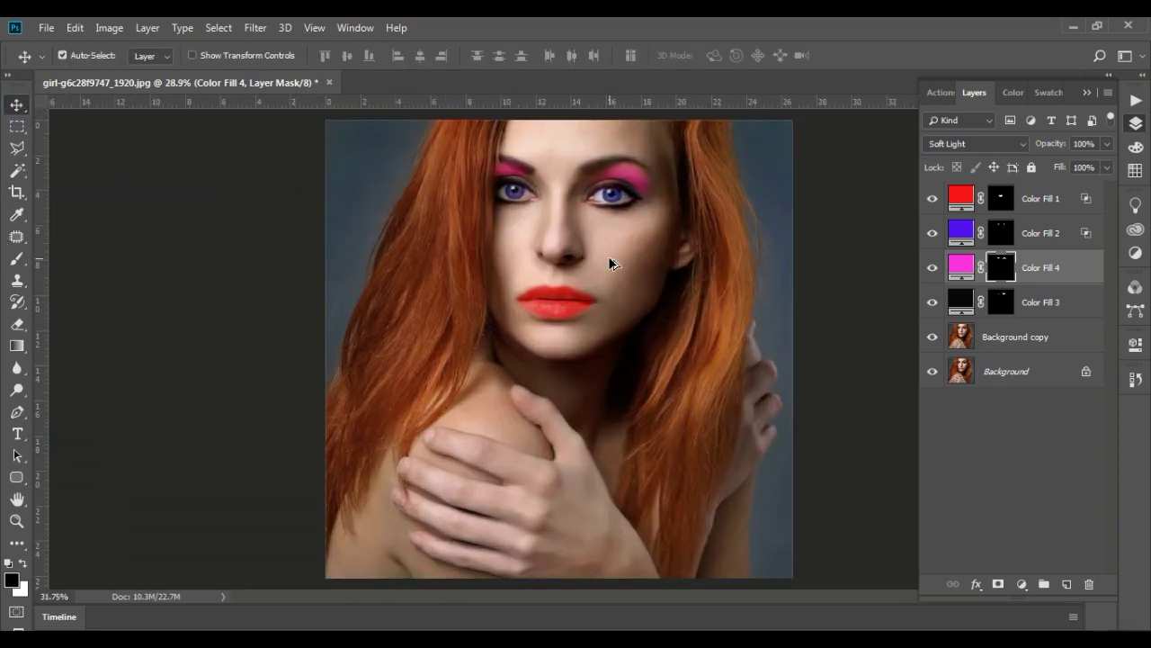
scroll(593, 266, "up", 1)
scroll(571, 260, "down", 1)
scroll(571, 259, "down", 1)
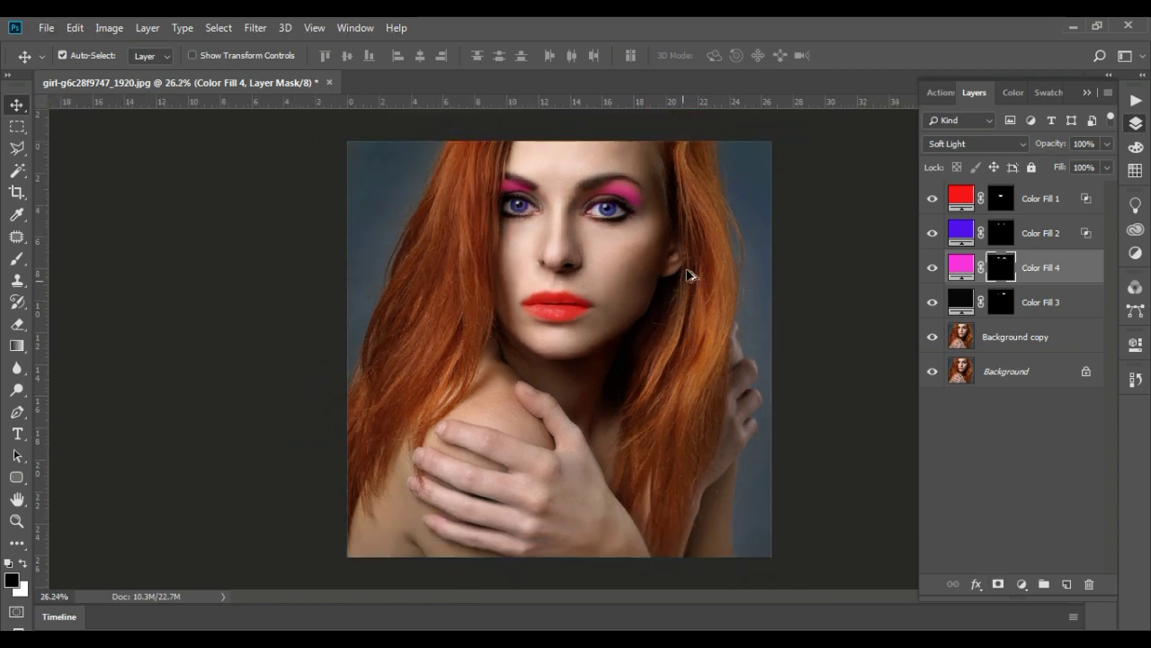
scroll(689, 275, "up", 1)
left_click(14, 261)
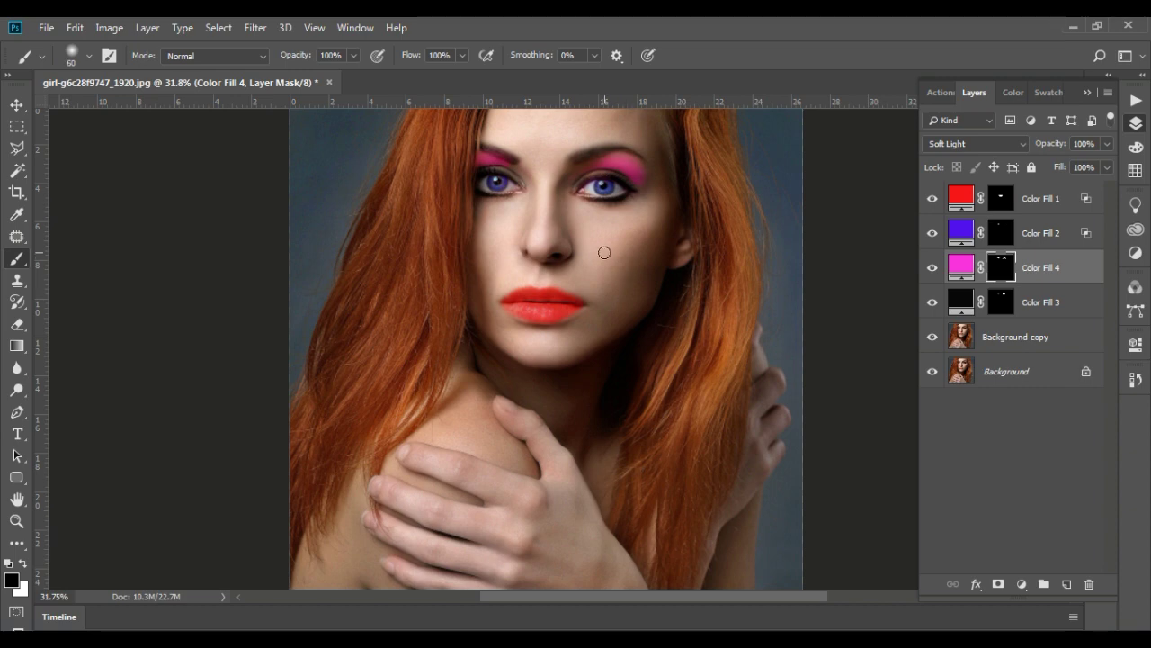
With a 200 px white brush, paint pink blush onto both cheeks.
key("bracketright")
key("bracketright")
key("bracketright")
key("bracketleft")
key("bracketleft")
key("x")
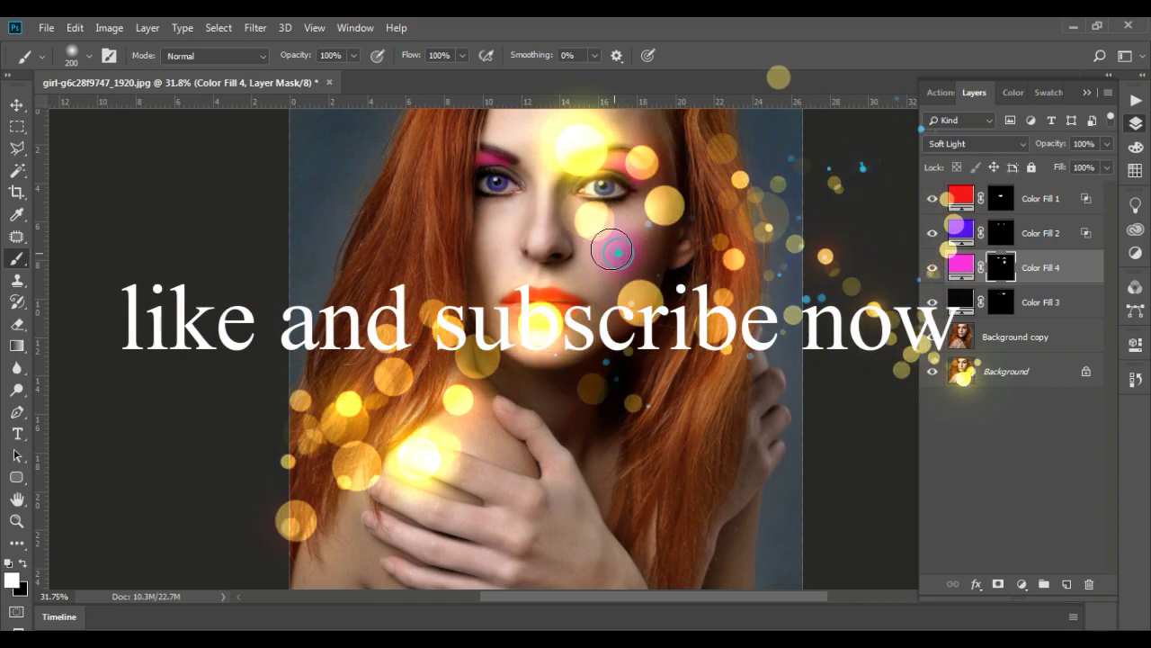
mouse_move(612, 252)
left_mouse_down()
mouse_move(641, 241)
mouse_move(607, 261)
left_mouse_up()
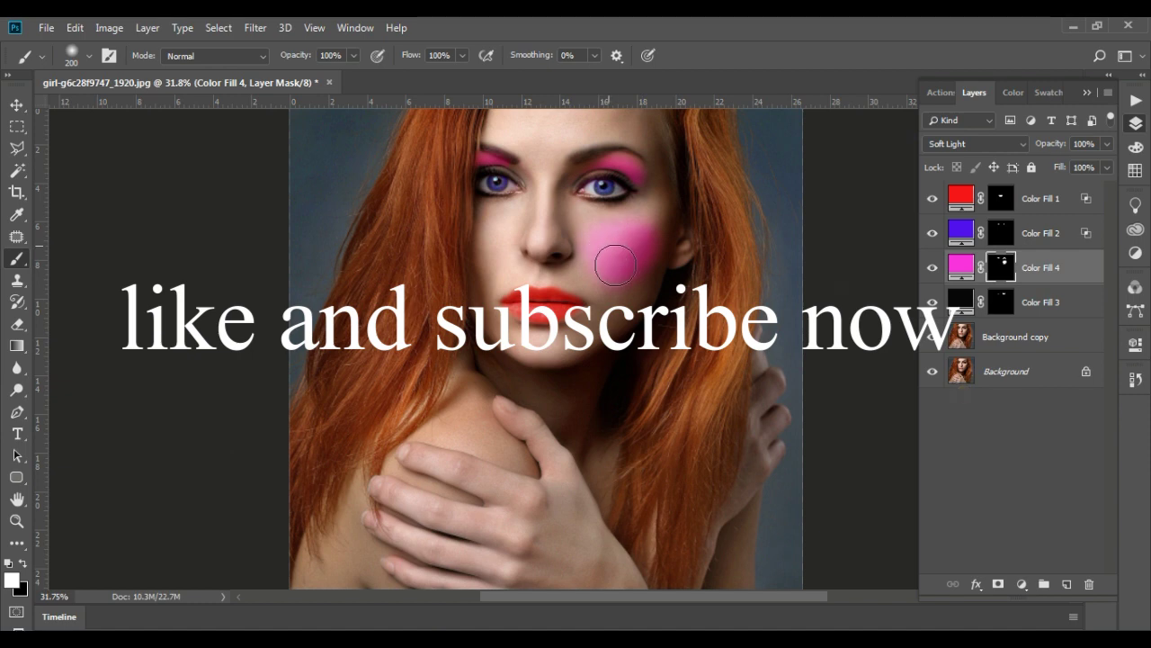
left_click(488, 244)
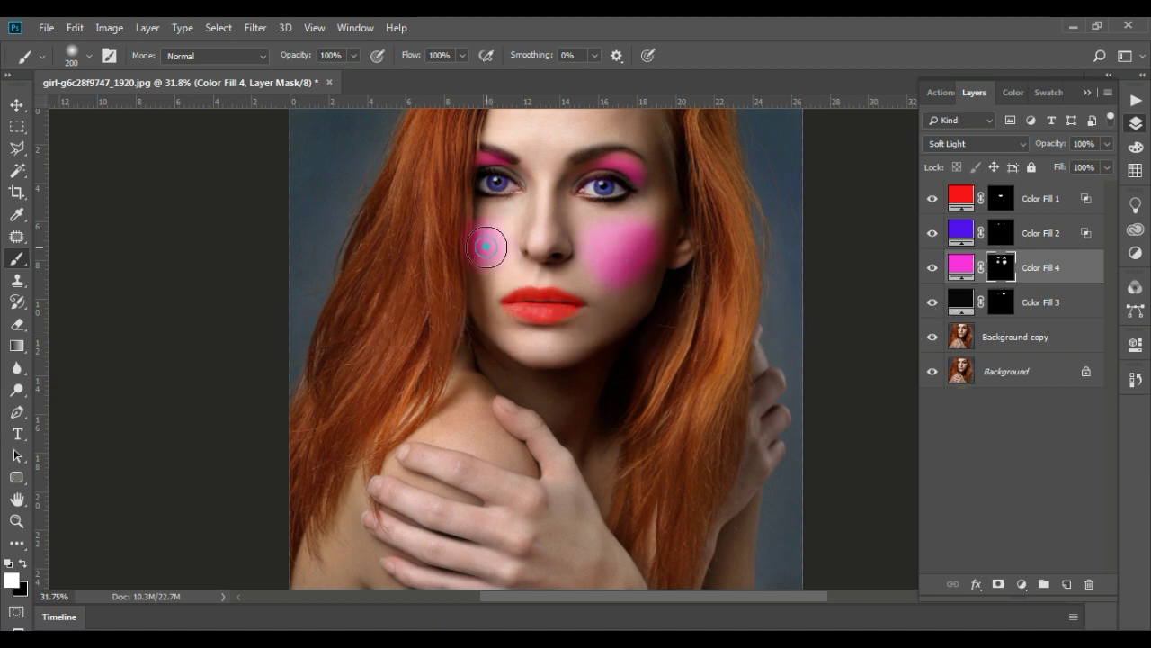
Lower Color Fill 4's Fill to 30% to tone down the blush.
left_click(17, 104)
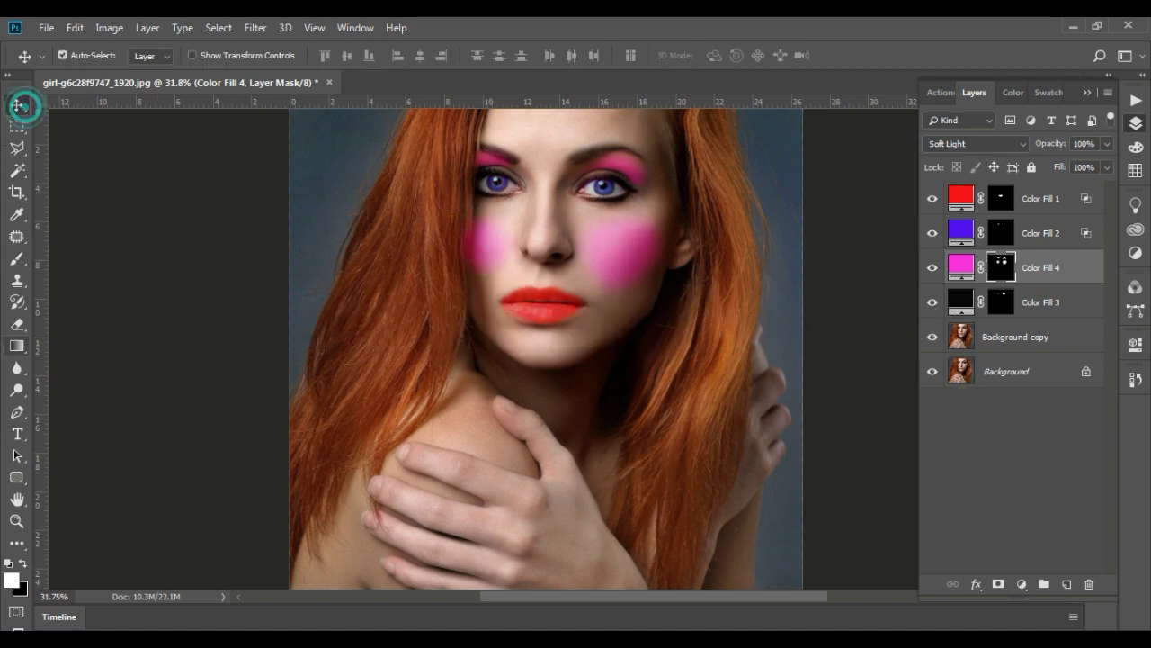
left_click(1106, 167)
left_click_drag(1085, 189, 1082, 187)
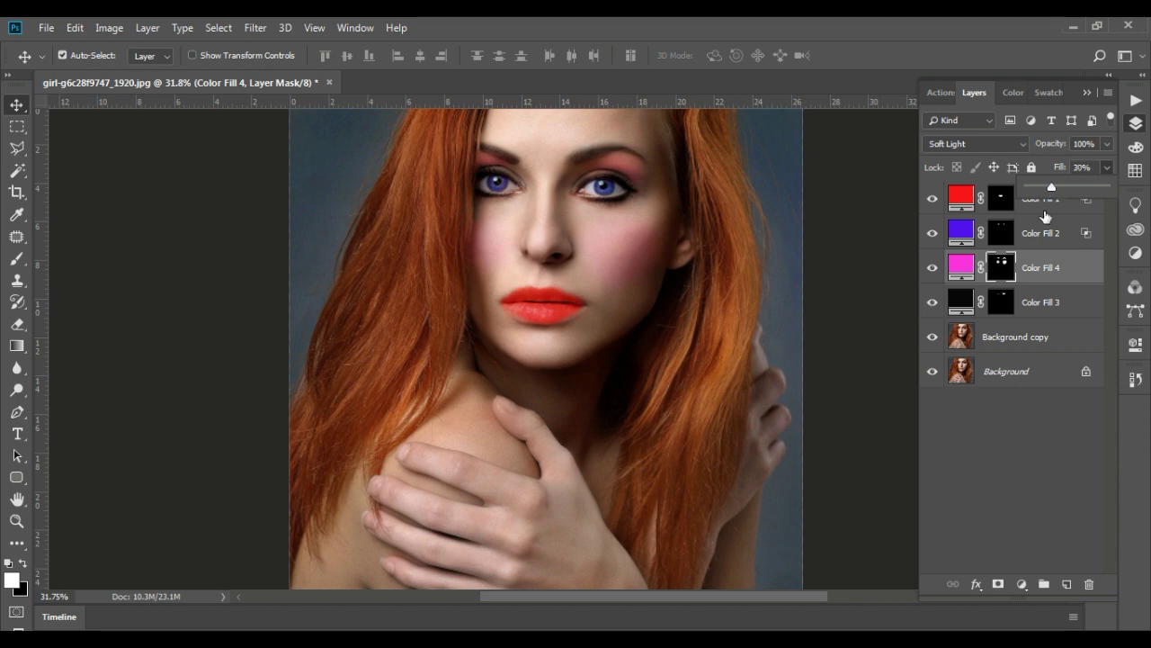
left_click(1076, 269)
scroll(612, 303, "down", 2)
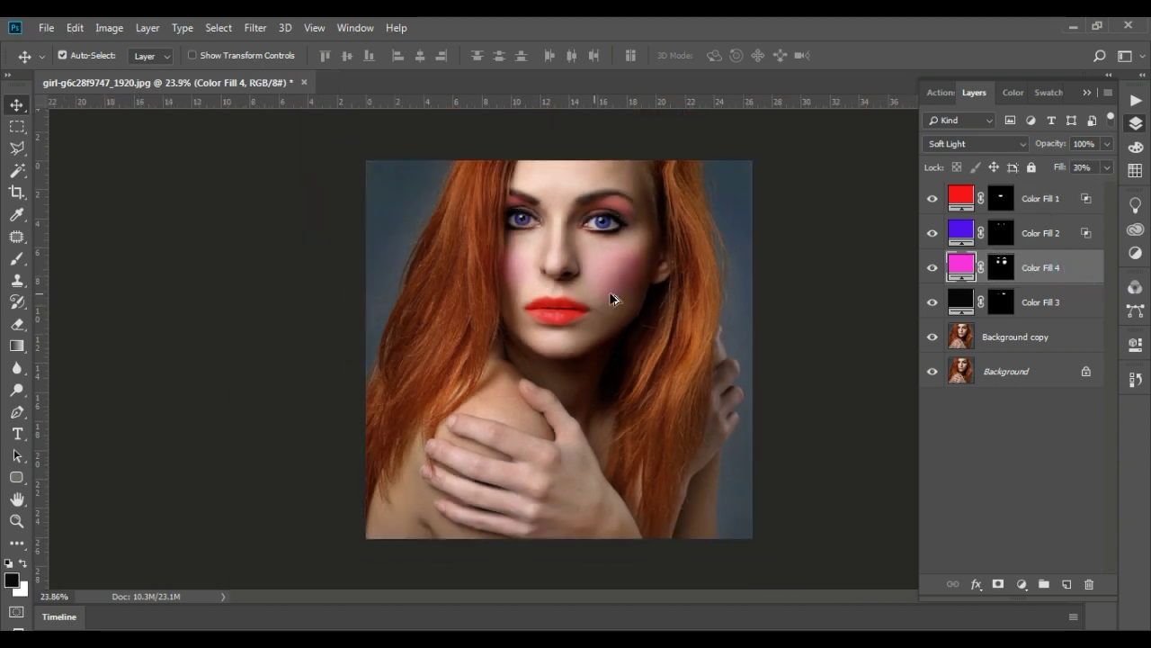
scroll(599, 265, "up", 2)
scroll(591, 252, "up", 1)
scroll(619, 210, "up", 3)
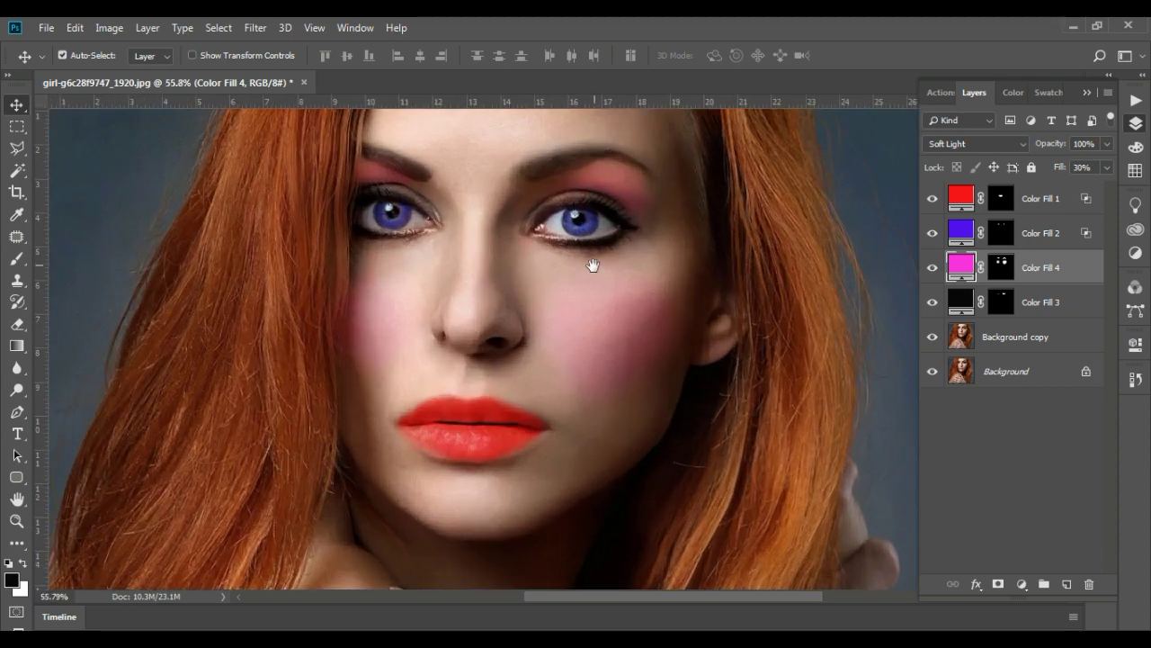
left_click(1070, 205)
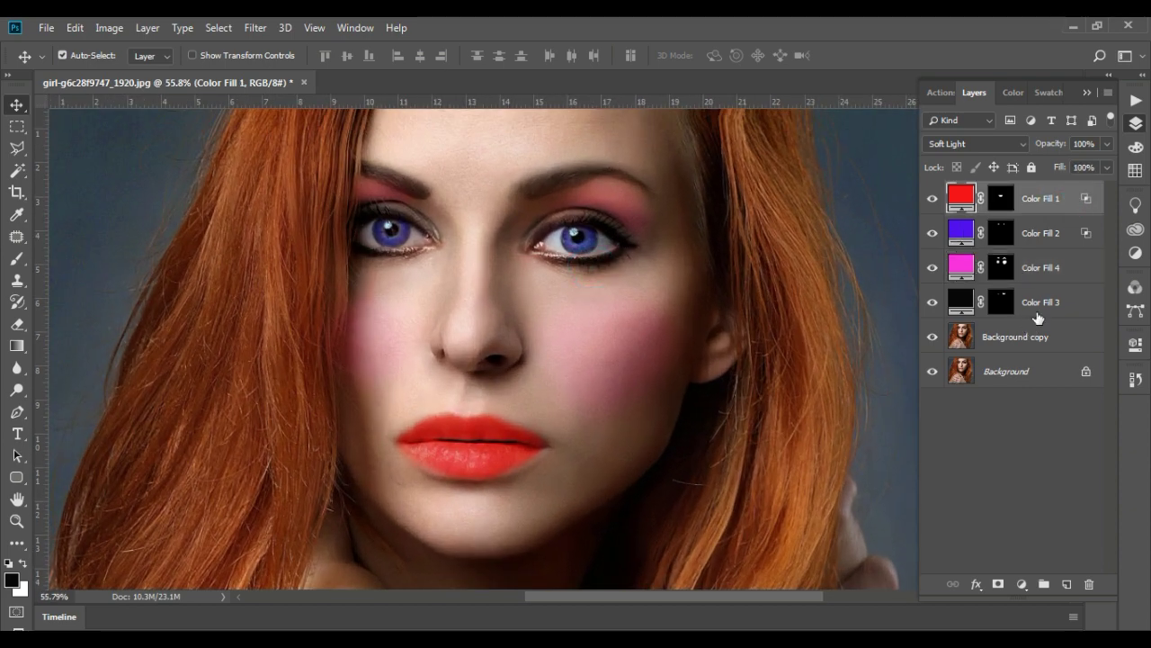
Group Color Fill 1–4 into Group 1 with Ctrl+G.
left_click(1038, 304, "shift")
key("ctrl+g")
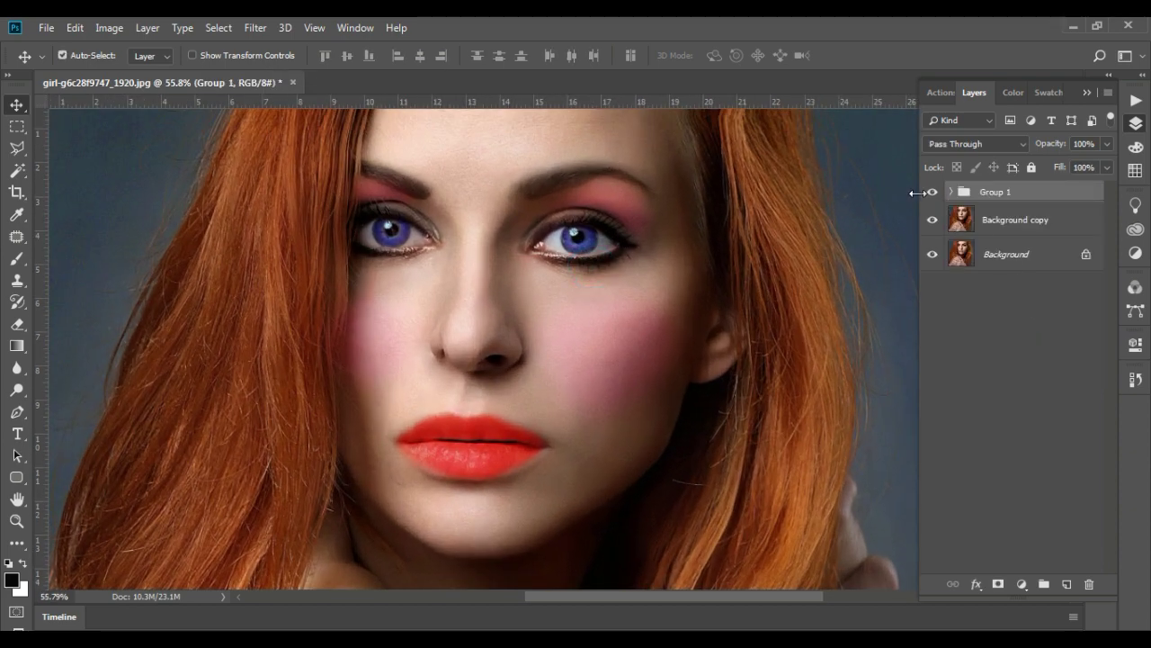
left_click(933, 194)
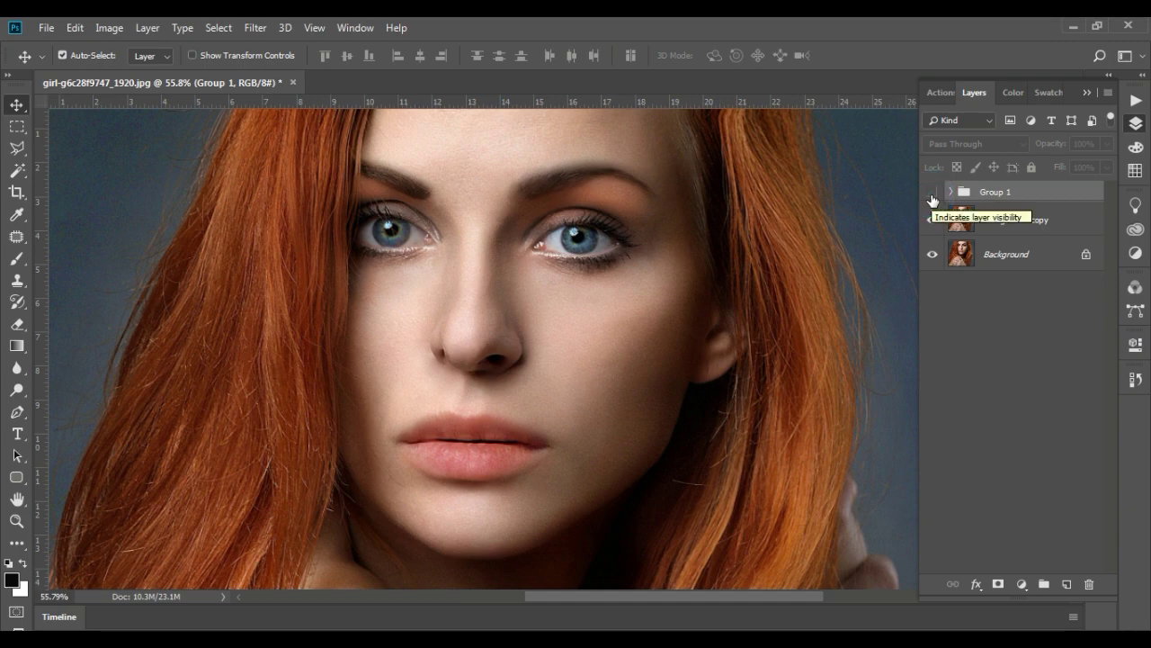
left_click(933, 193)
Toggle Group 1's visibility repeatedly to compare the face before and after makeup.
scroll(531, 262, "down", 2)
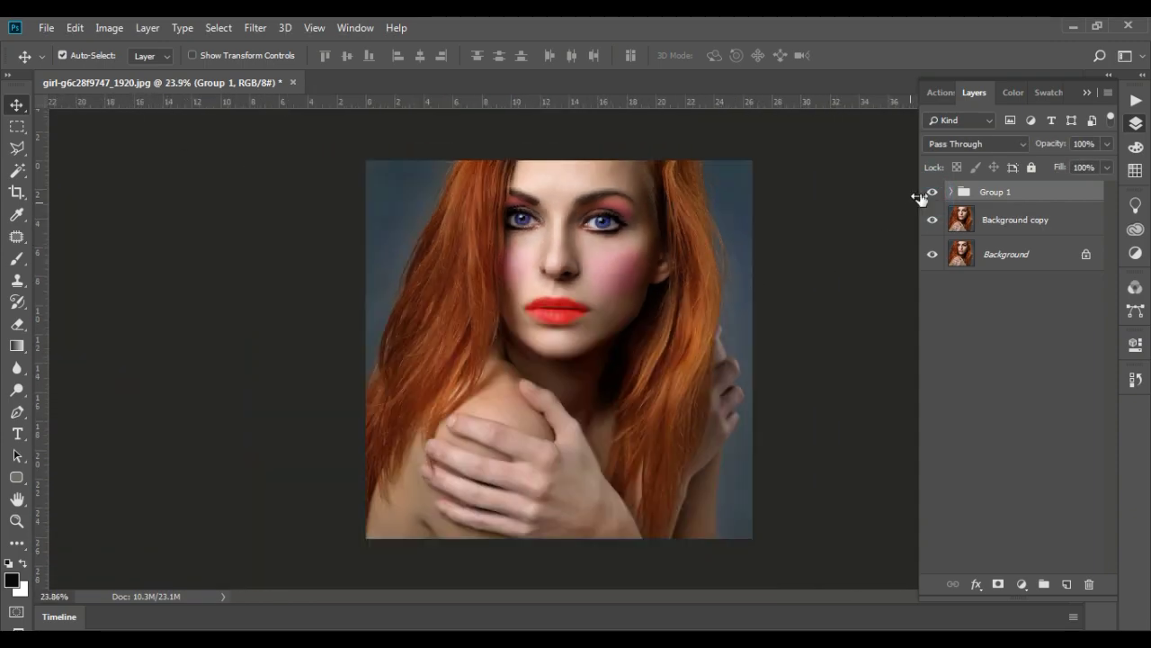
left_click(932, 193)
left_click(932, 192)
scroll(644, 196, "up", 3)
scroll(644, 196, "up", 2)
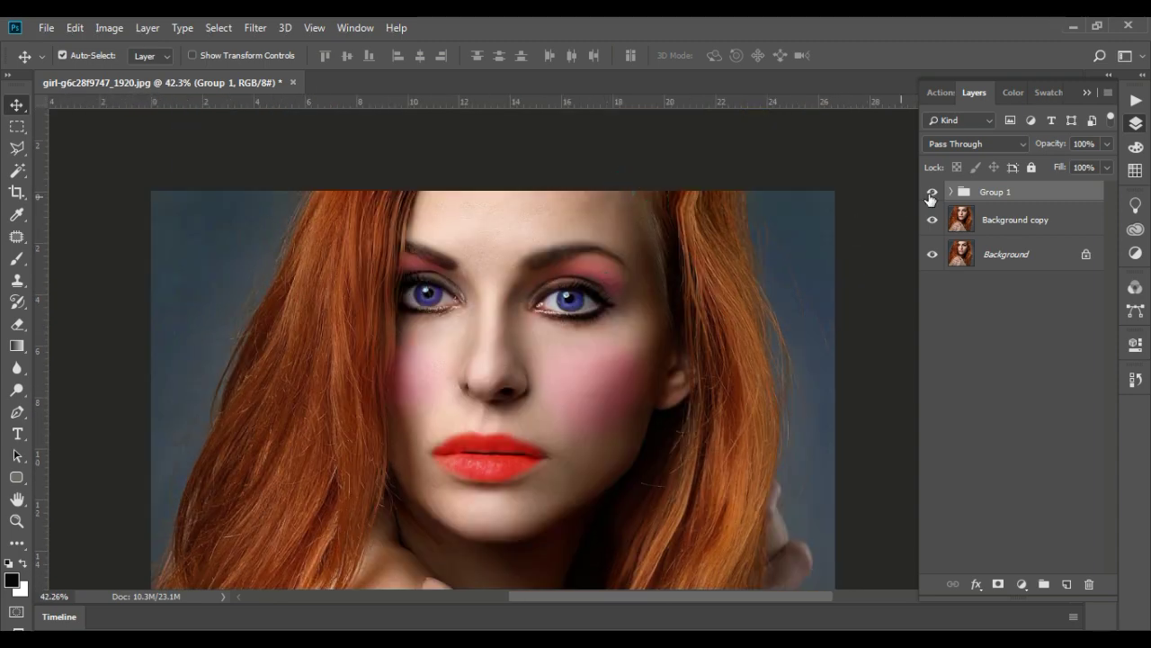
left_click(932, 192)
left_click(932, 193)
left_click(932, 193)
left_click(932, 193)
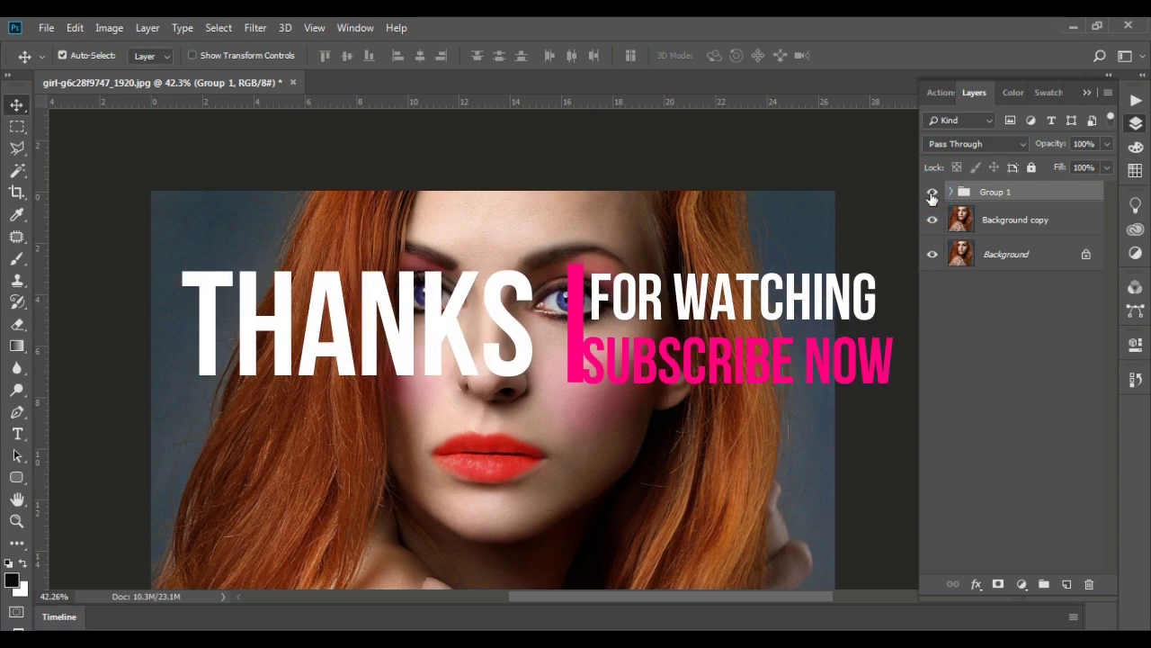